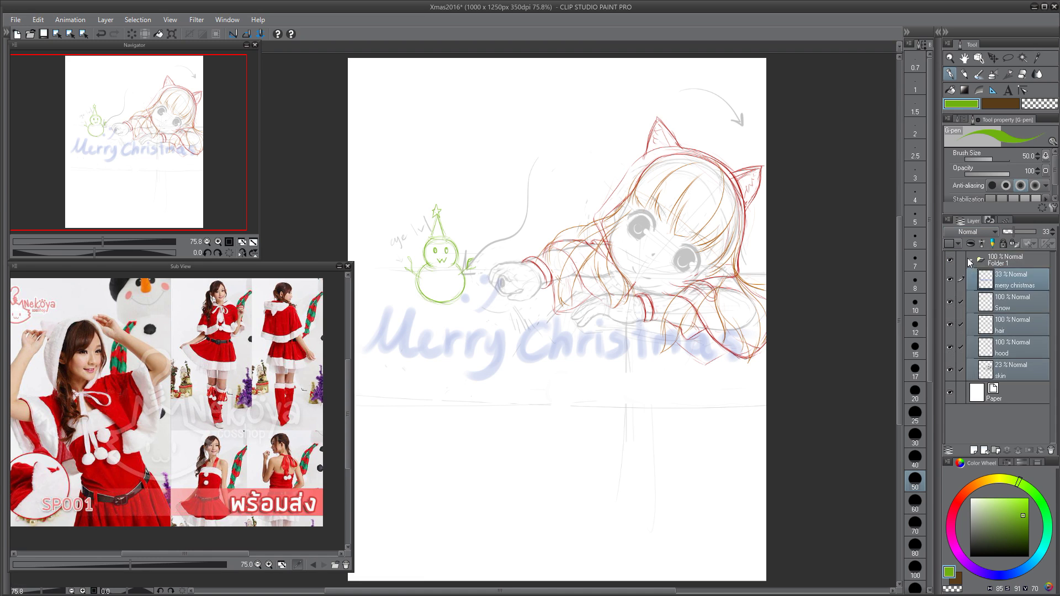
- Rename the sketch layers' folder as Sketch and add a new folder named Line above it
type("Sketch")
key("Return")
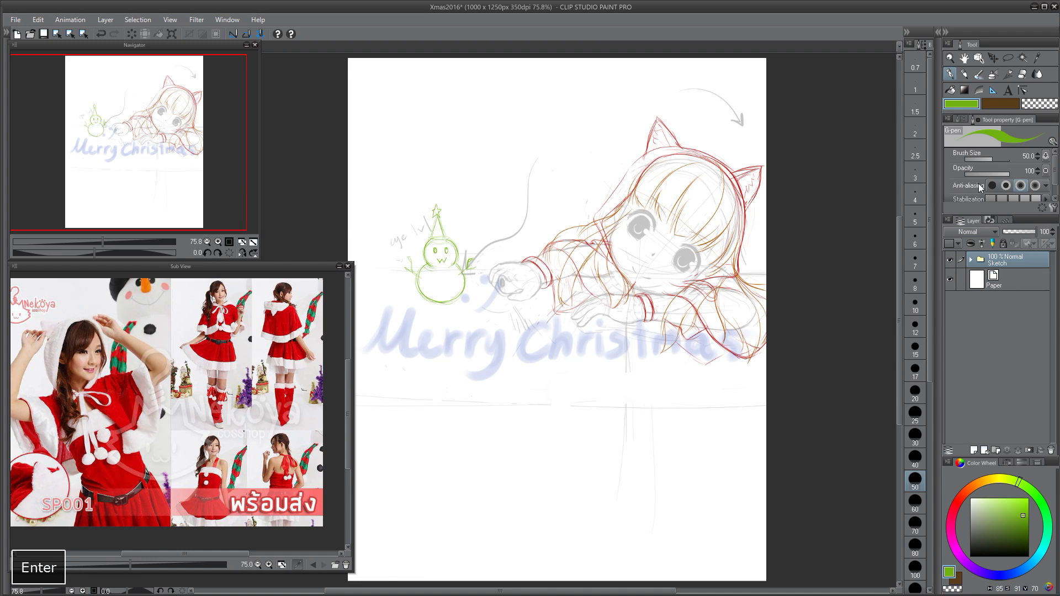
left_click(995, 450)
double_click(999, 260)
type("Line")
key("Return")
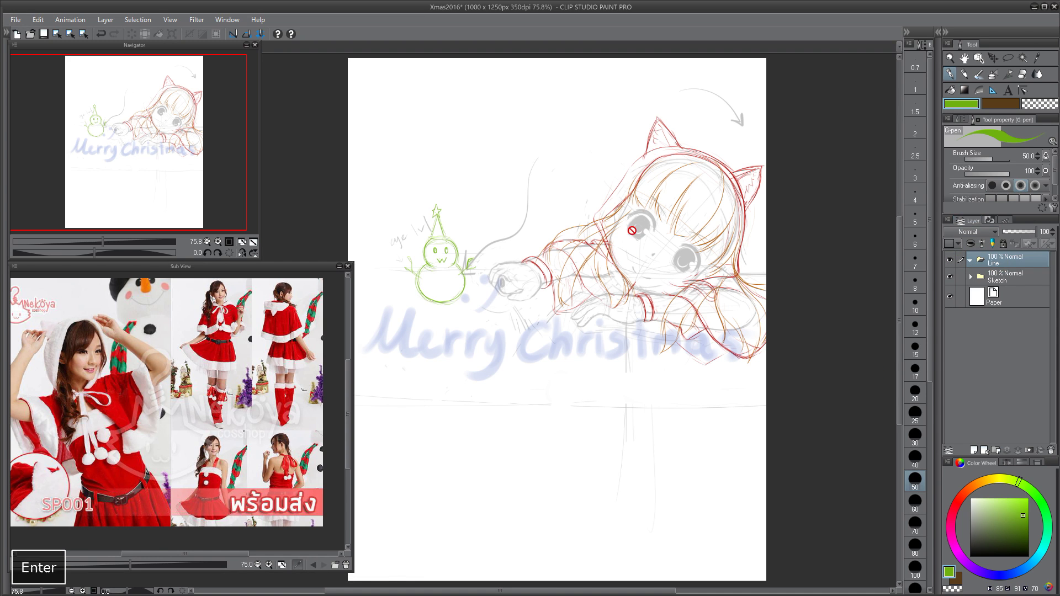
- Add a layer named Skin inside the Line folder and set the drawing color to black
left_click(974, 450)
left_click_drag(997, 545, 970, 555)
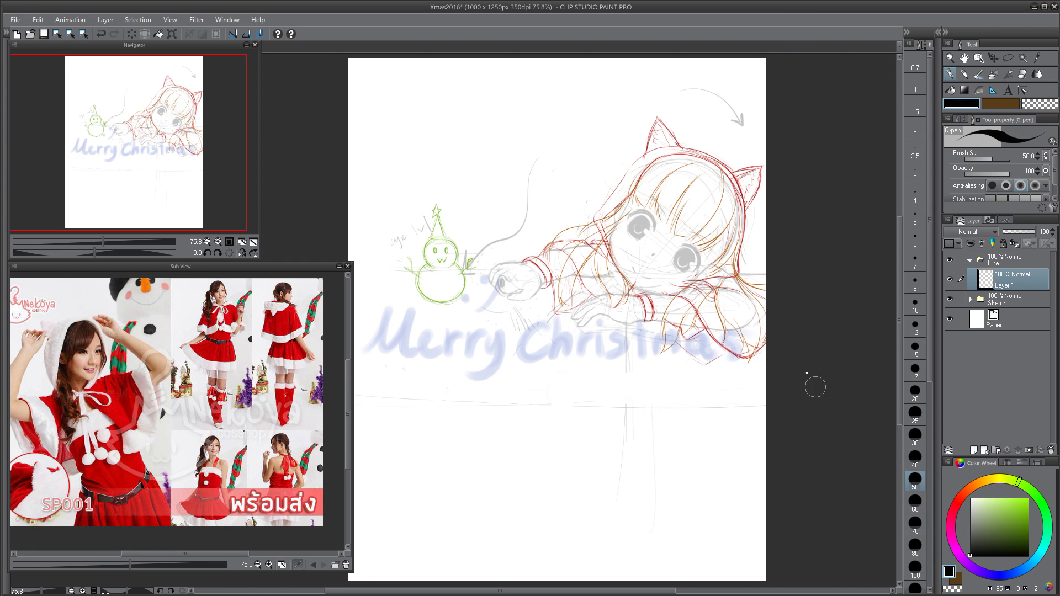
double_click(999, 284)
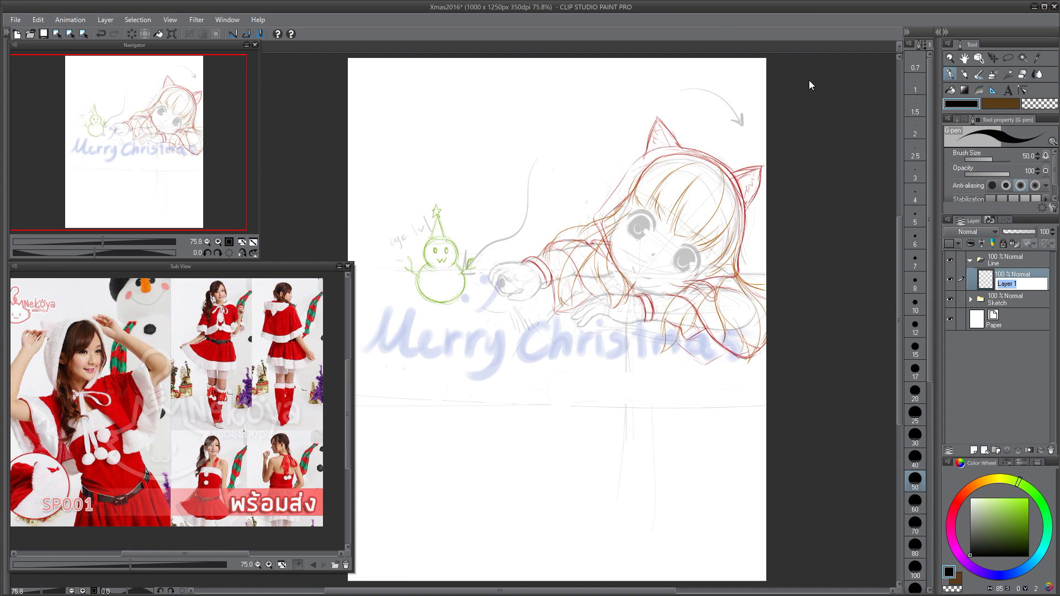
key("BackSpace")
key("BackSpace")
key("BackSpace")
type("Skin")
key("Return")
- Ink the left side of the girl's face from the temple down to the cheek, redoing unsatisfactory strokes
scroll(615, 191, "up", 5)
mouse_move(635, 219)
left_mouse_down()
mouse_move(633, 189)
mouse_move(655, 234)
left_mouse_up()
key("ctrl+z")
key("ctrl+z")
mouse_move(667, 172)
left_mouse_down()
mouse_move(650, 234)
mouse_move(632, 248)
mouse_move(613, 344)
left_mouse_up()
key("ctrl+z")
mouse_move(632, 250)
left_mouse_down()
mouse_move(615, 345)
mouse_move(653, 392)
left_mouse_up()
key("ctrl+z")
- Ink the jaw and chin line onward from the left cheek, clearing stray line with transparent color
mouse_move(613, 334)
left_mouse_down()
mouse_move(659, 406)
mouse_move(773, 444)
left_mouse_up()
key("ctrl+z")
left_click_drag(660, 406, 745, 433)
key("ctrl+z")
mouse_move(654, 399)
left_mouse_down()
mouse_move(707, 425)
mouse_move(771, 430)
left_mouse_up()
left_click_drag(707, 425, 767, 431)
key("ctrl+z")
key("c")
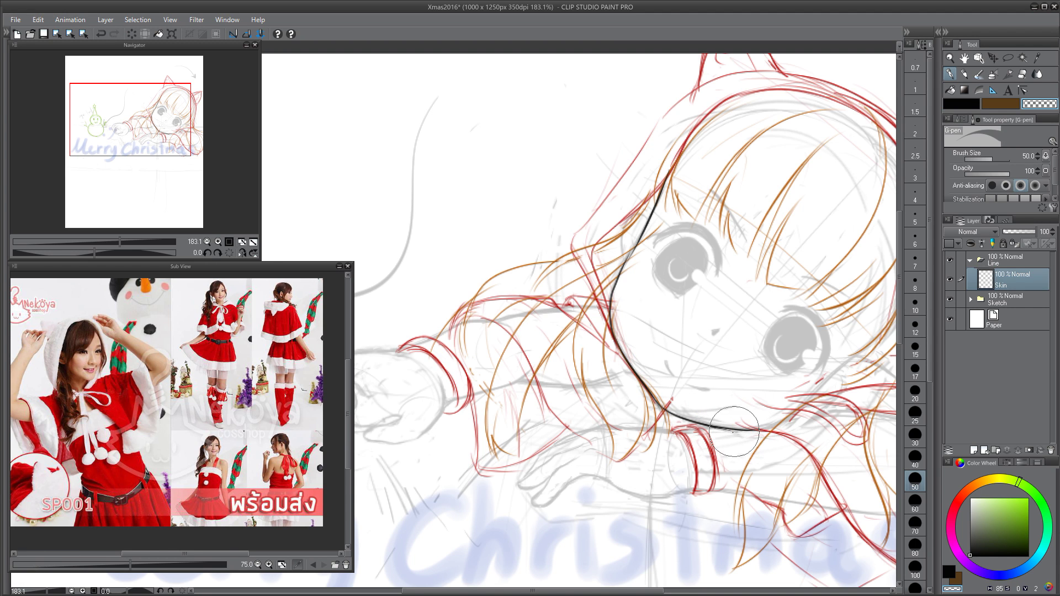
key("c")
key("ctrl+z")
left_click_drag(712, 426, 768, 430)
- Rotate the canvas so the face is upright and ink the right side of the face down to the chin
key("space")
left_click_drag(754, 364, 629, 363)
key("shift+space")
left_click_drag(629, 363, 611, 234)
left_click_drag(683, 169, 663, 322)
key("ctrl+z")
key("ctrl+z")
key("ctrl+z")
left_click_drag(672, 270, 661, 325)
- Ink the mouth as two short curved strokes over the sketch
key("space")
left_click_drag(585, 280, 594, 301)
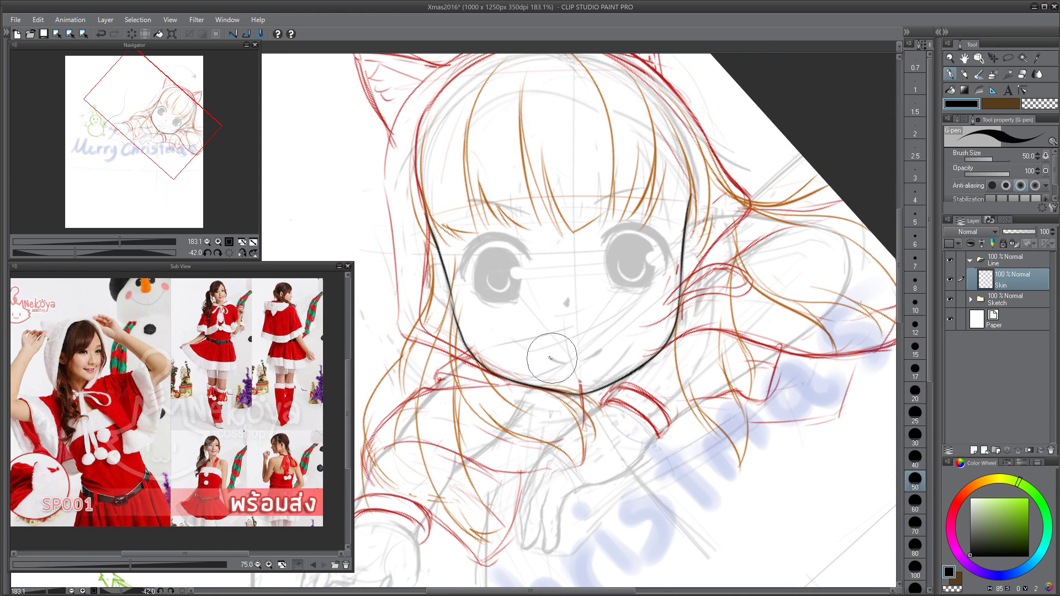
left_click_drag(550, 358, 602, 352)
key("ctrl+z")
key("ctrl+z")
- Ink the outline of the left eye's iris, including the highlight notch on its right edge
mouse_move(479, 299)
left_mouse_down()
mouse_move(519, 297)
mouse_move(490, 252)
left_mouse_up()
key("ctrl+z")
key("ctrl+z")
mouse_move(477, 287)
left_mouse_down()
mouse_move(512, 258)
mouse_move(504, 250)
left_mouse_up()
key("ctrl+z")
key("ctrl+z")
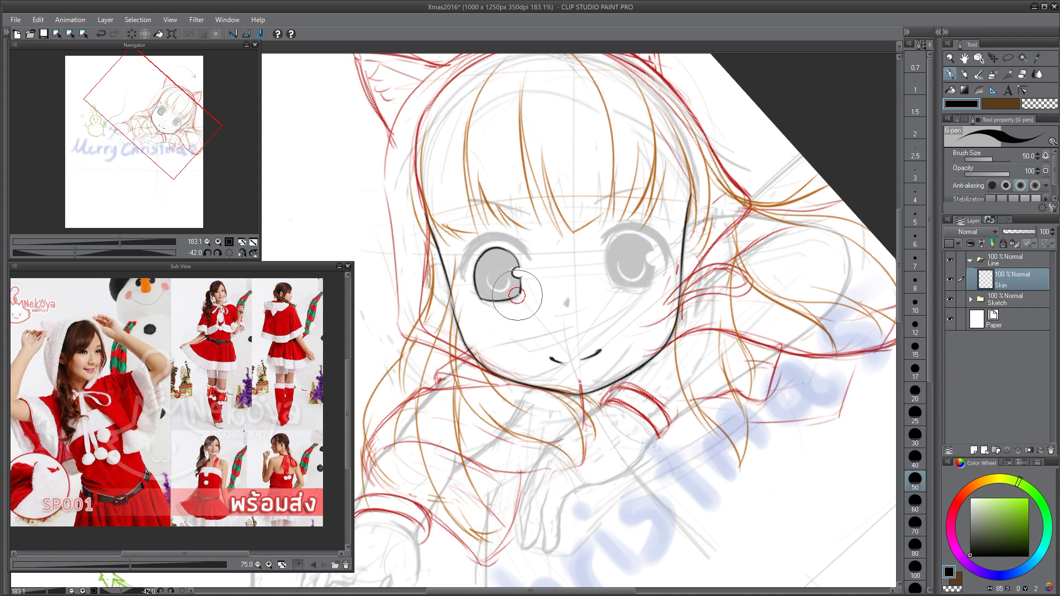
key("ctrl+z")
key("ctrl+z")
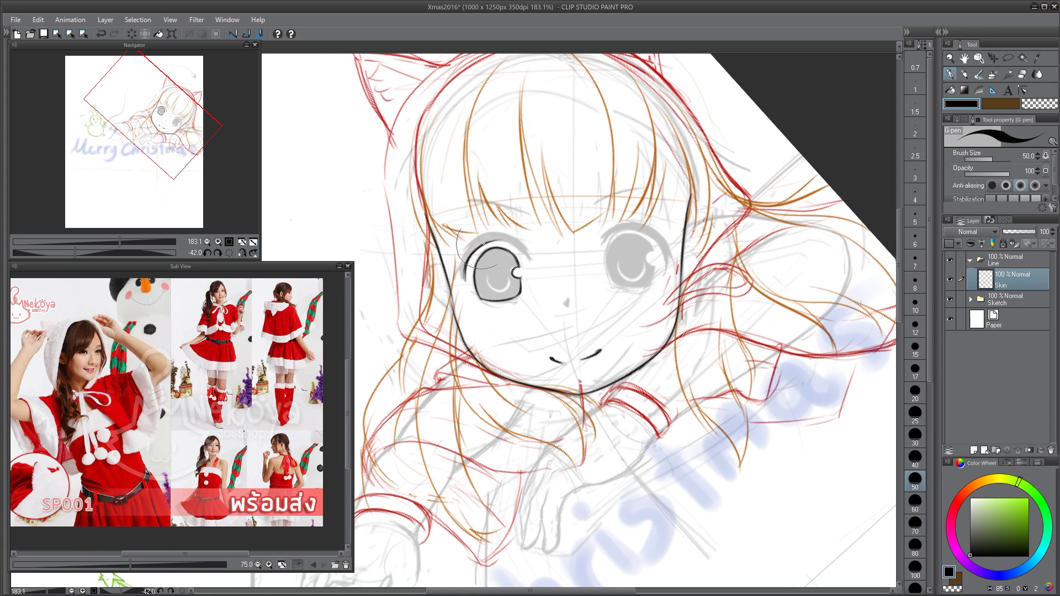
- Ink the left eye's upper eyelid and lash shape above the iris, redoing unsatisfactory strokes
key("ctrl+z")
key("ctrl+z")
left_click_drag(492, 242, 530, 259)
key("ctrl+z")
key("ctrl+z")
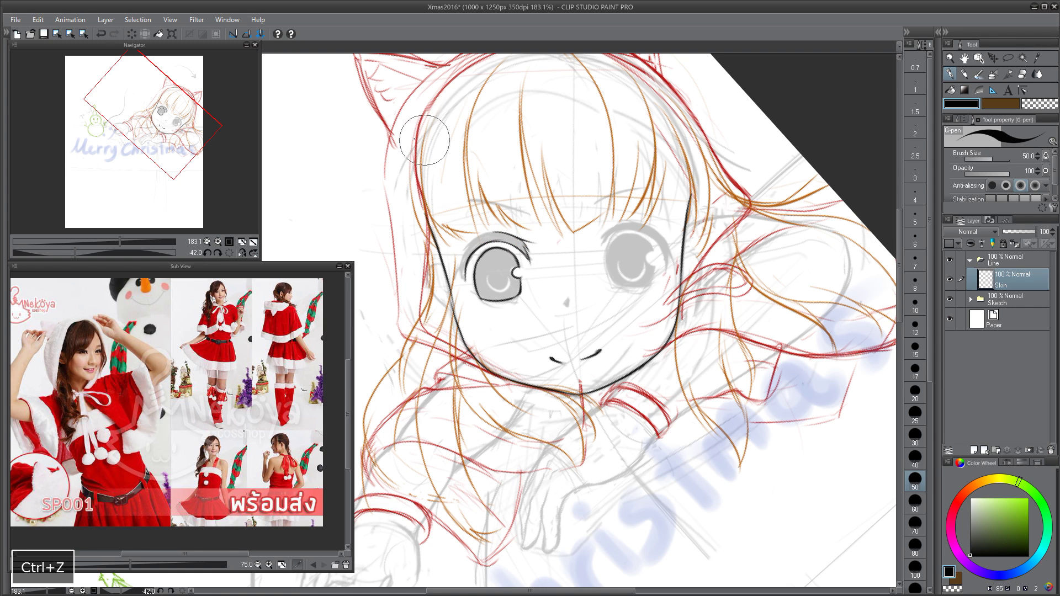
key("ctrl+z")
key("ctrl+z")
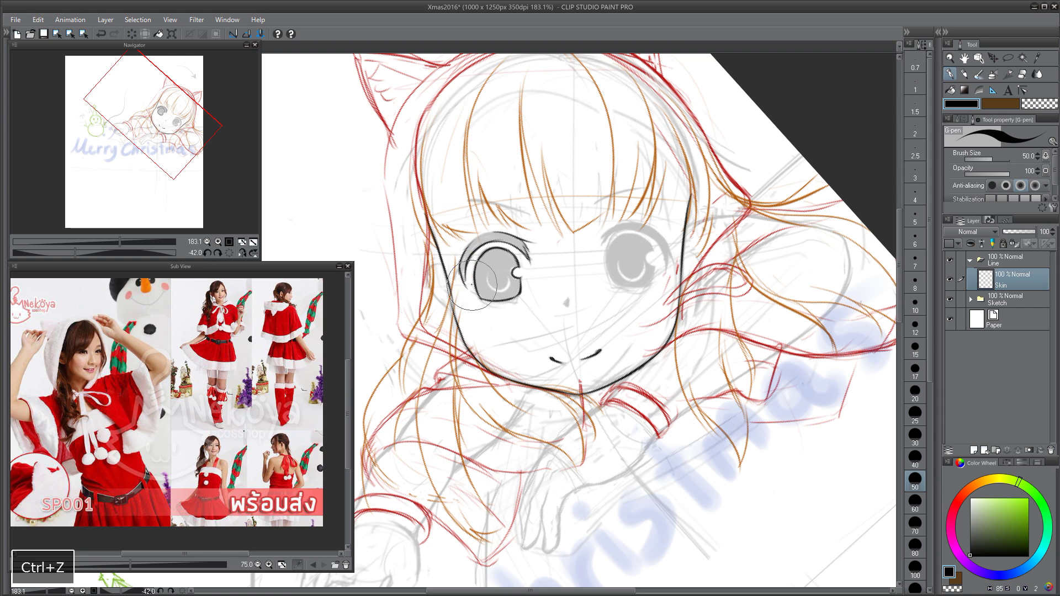
key("ctrl+z")
key("ctrl+z")
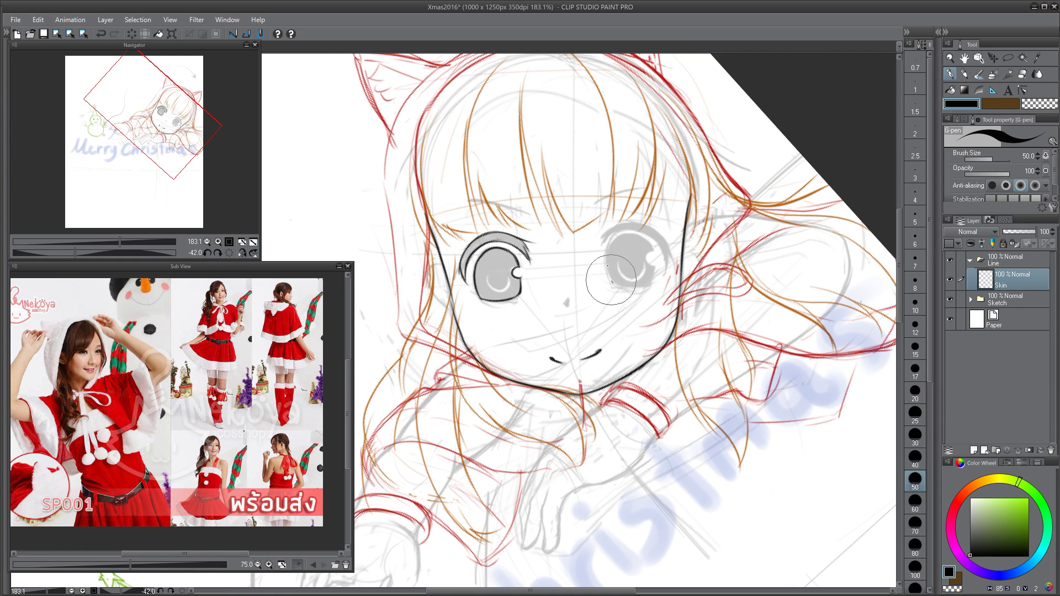
- Ink the outline of the right eye's iris, including its highlight notch
key("ctrl+z")
key("ctrl+z")
key("ctrl+z")
key("ctrl+z")
key("ctrl+z")
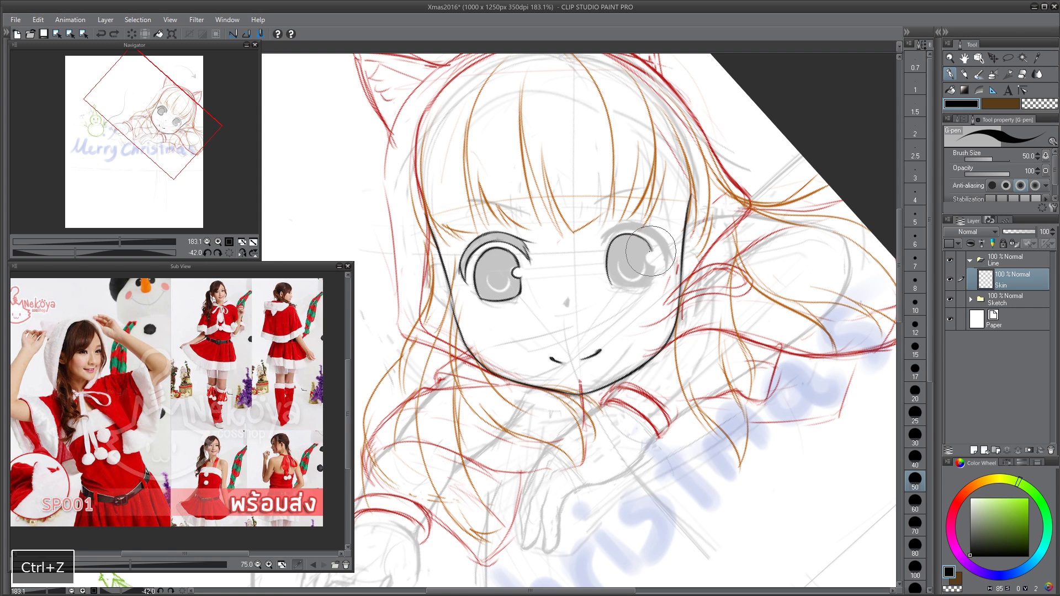
left_click_drag(652, 252, 655, 267)
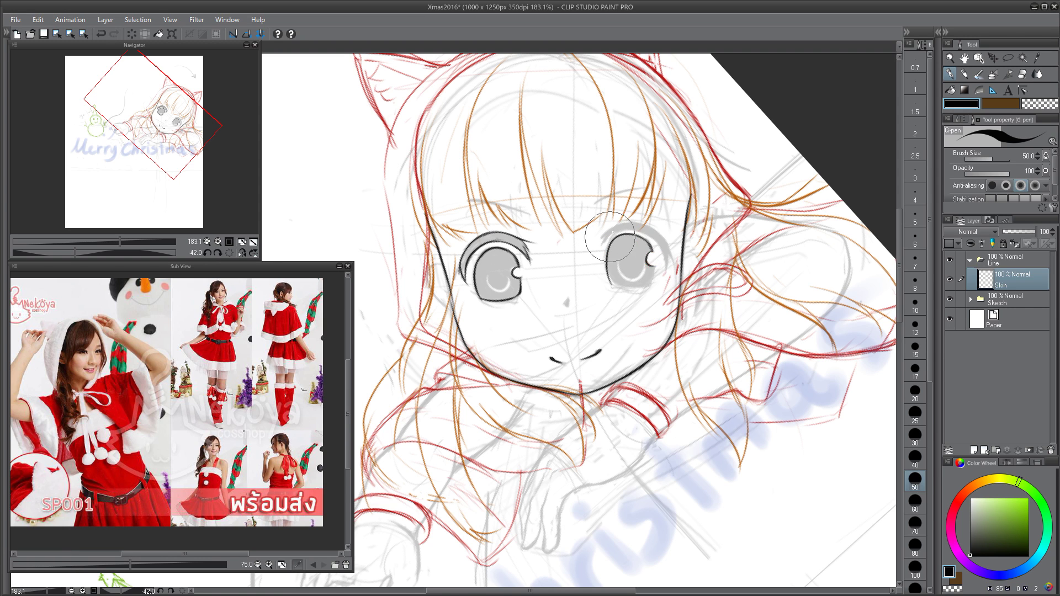
key("ctrl+z")
key("ctrl+z")
key("ctrl+z")
- Ink the right eye's upper eyelid and lash shape, redoing strokes until they follow the sketch
mouse_move(603, 240)
left_mouse_down()
mouse_move(641, 234)
mouse_move(666, 253)
left_mouse_up()
key("ctrl+z")
mouse_move(603, 240)
left_mouse_down()
mouse_move(646, 234)
mouse_move(668, 255)
left_mouse_up()
key("ctrl+z")
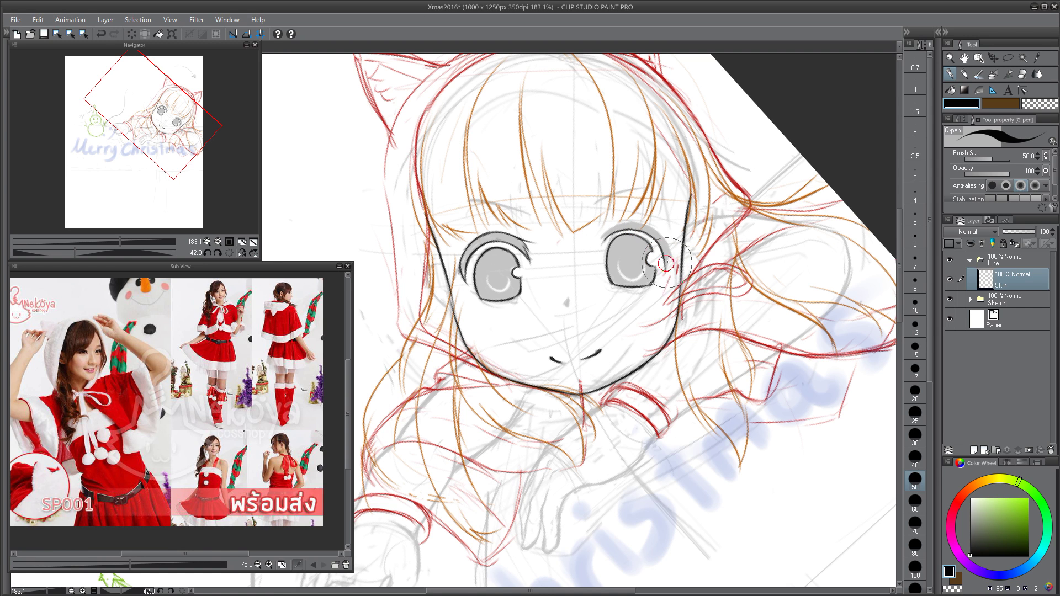
key("ctrl+z")
left_click_drag(605, 239, 668, 248)
key("ctrl+z")
key("ctrl+z")
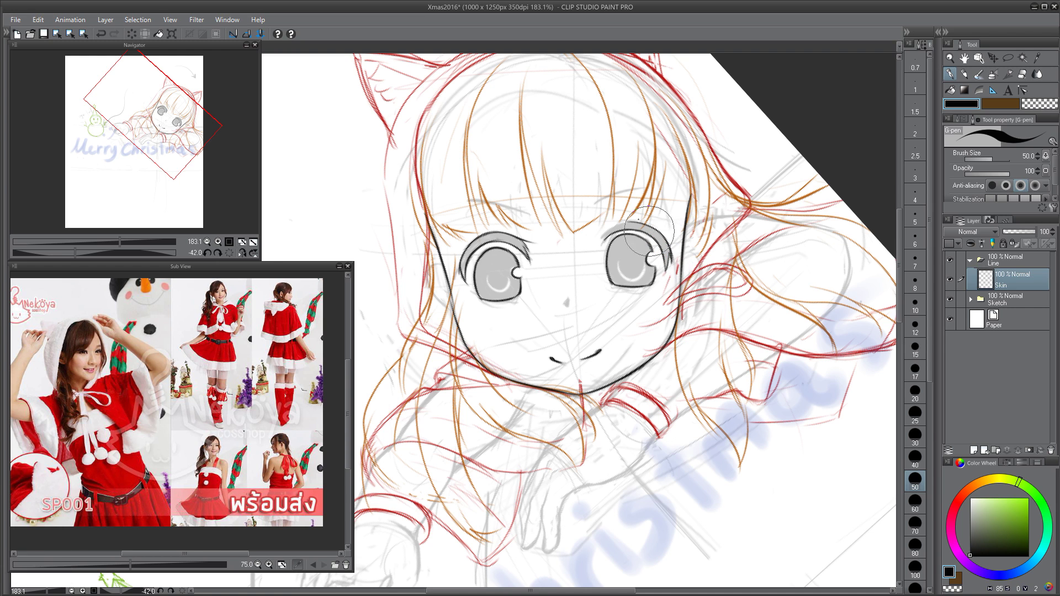
key("ctrl+z")
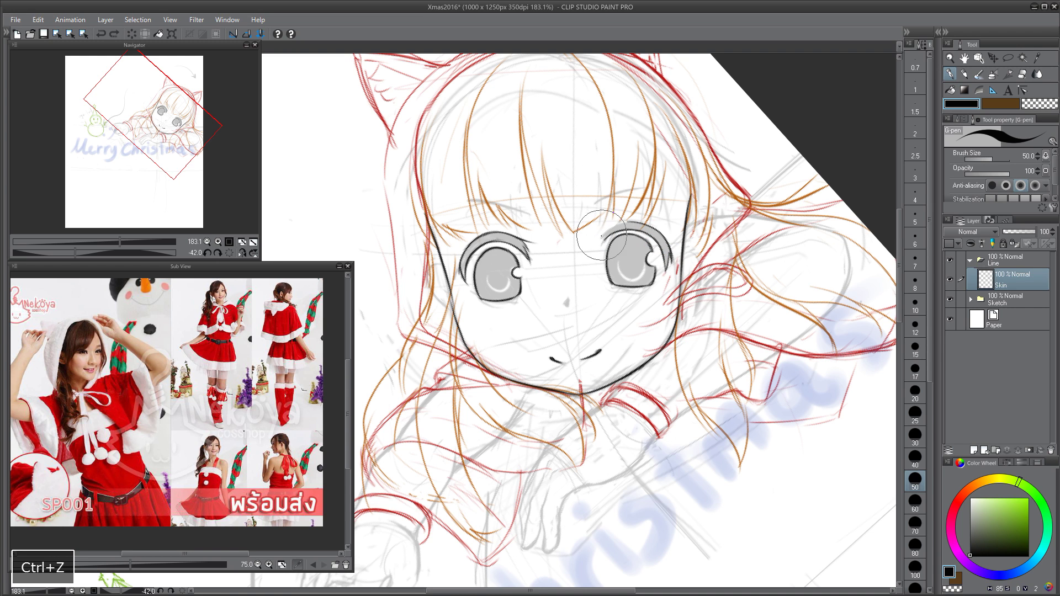
- Rotate the canvas and refine the inner end of the right eye's upper lash with black and transparent strokes
left_click_drag(607, 229, 491, 258)
key("ctrl+z")
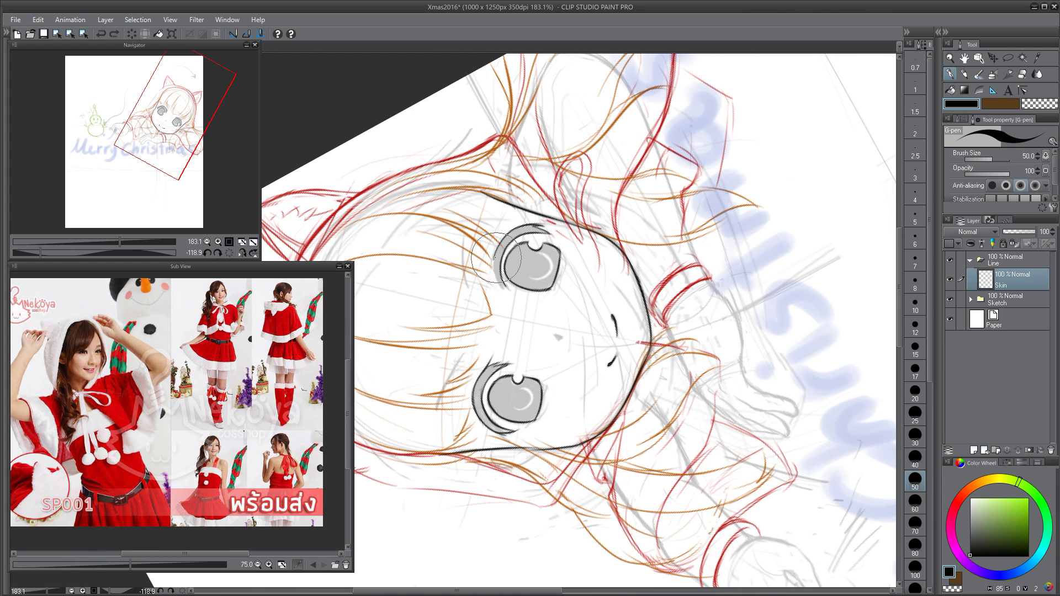
key("ctrl+z")
key("c")
key("ctrl+z")
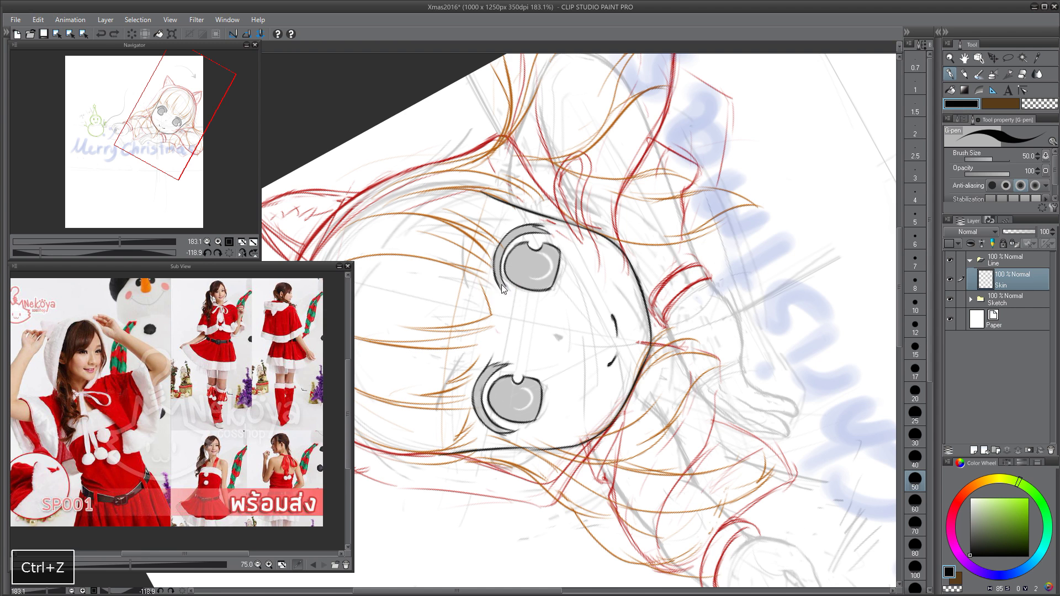
key("c")
key("c")
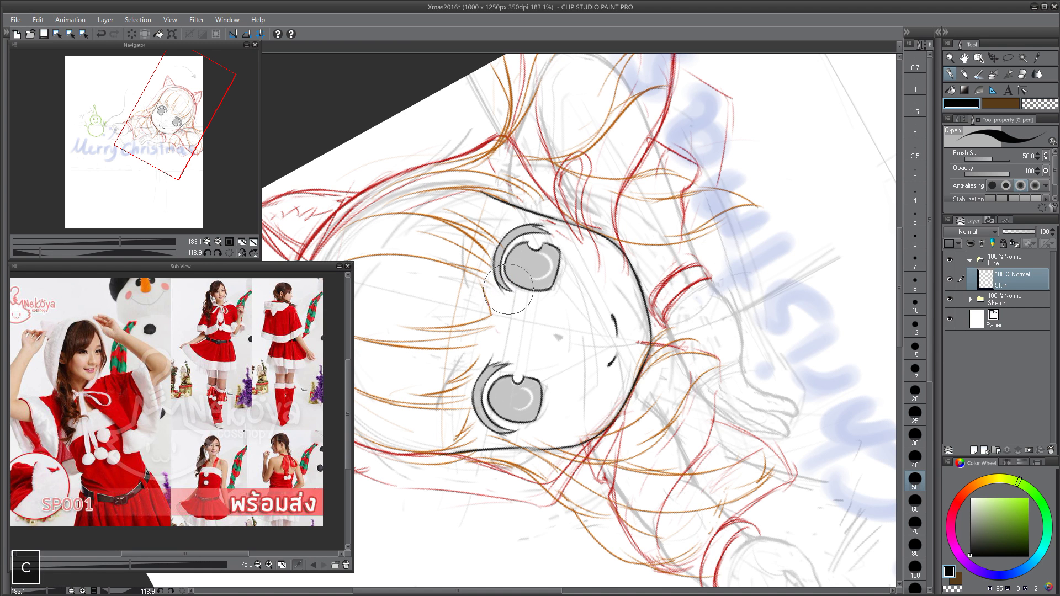
key("space")
mouse_move(631, 270)
left_mouse_down()
mouse_move(634, 288)
mouse_move(531, 281)
left_mouse_up()
key("ctrl+z")
- Reset the canvas rotation and ink the left eyebrow slanting down toward the nose
left_click_drag(489, 243, 521, 199)
key("5")
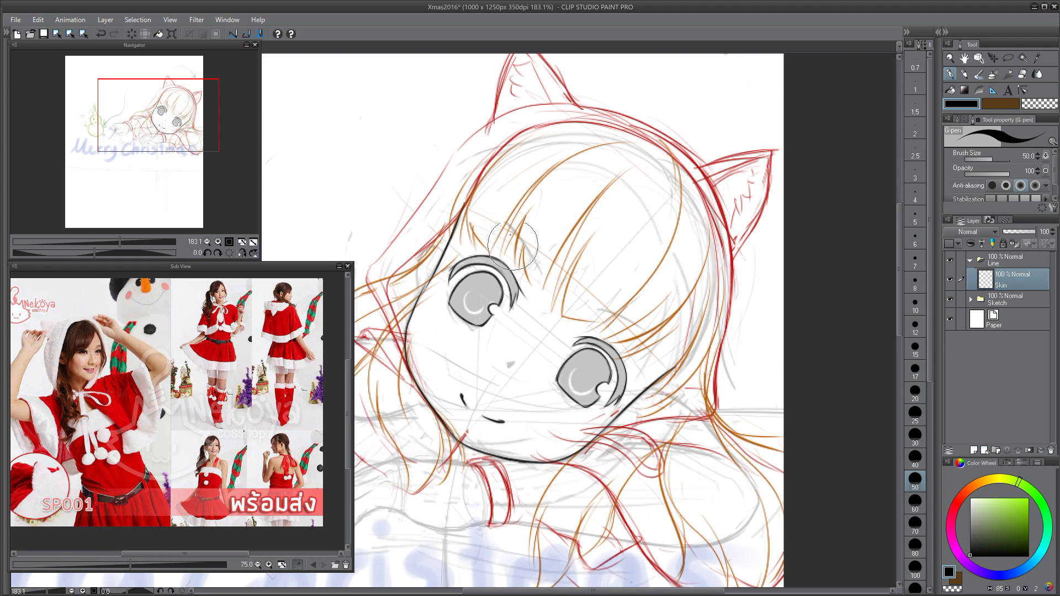
key("ctrl+z")
left_click_drag(495, 209, 538, 265)
key("ctrl+z")
left_click_drag(496, 206, 540, 266)
key("ctrl+z")
mouse_move(495, 206)
left_mouse_down()
mouse_move(541, 265)
mouse_move(534, 157)
left_mouse_up()
- Ink the right eyebrow with the face rotated upright, then check the face at zero rotation
left_click_drag(570, 228, 638, 223)
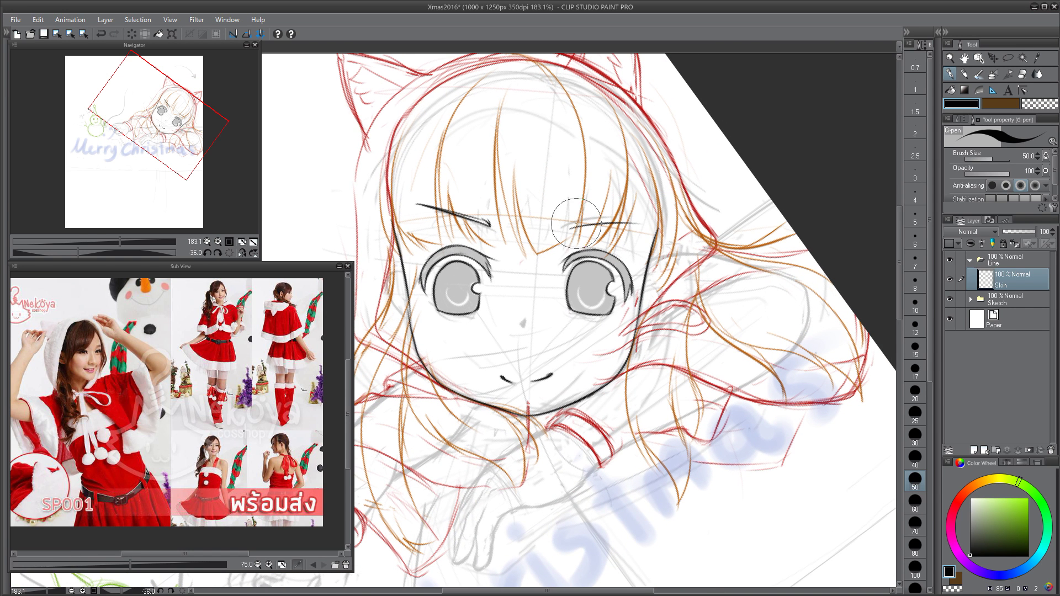
key("ctrl+z")
left_click_drag(571, 226, 634, 221)
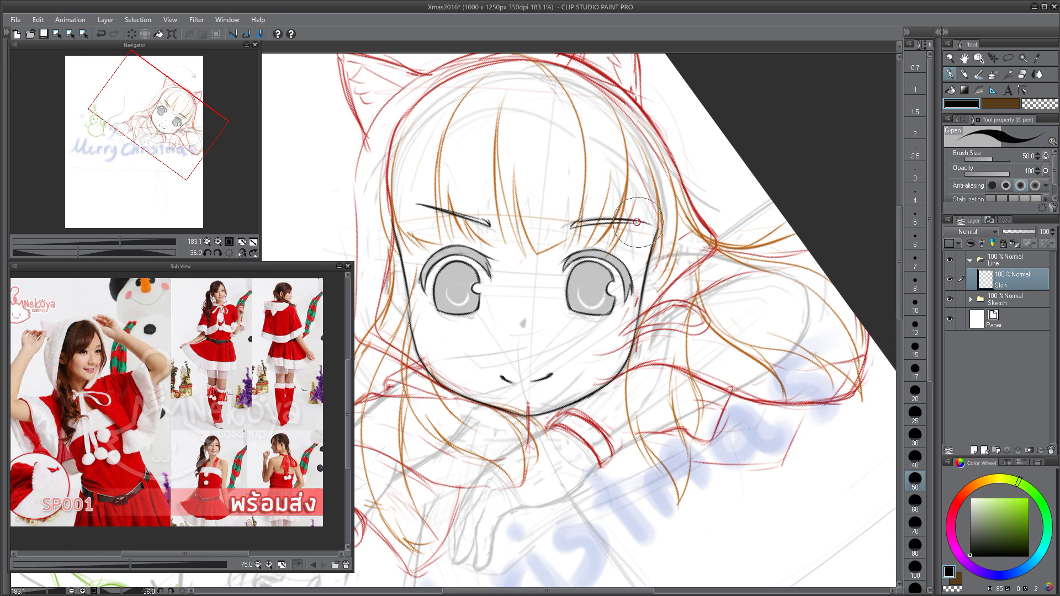
key("ctrl+z")
key("space")
left_click_drag(533, 244, 530, 215)
key("5")
key("space")
left_click_drag(559, 387, 543, 351)
key("ctrl+z")
key("m")
mouse_move(629, 276)
left_mouse_down()
mouse_move(676, 288)
mouse_move(643, 290)
left_mouse_up()
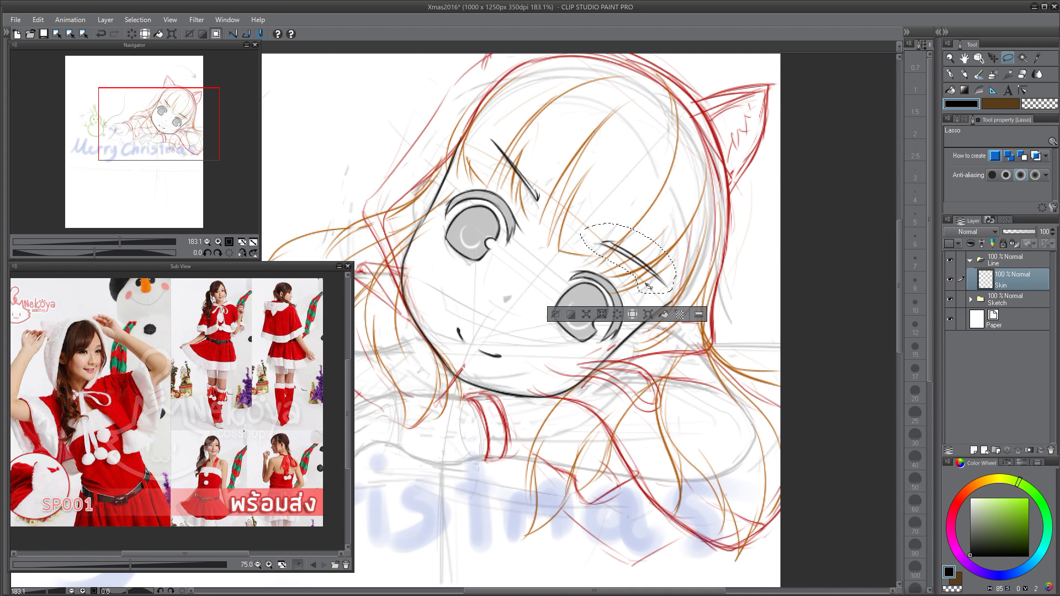
key("ctrl+d")
key("p")
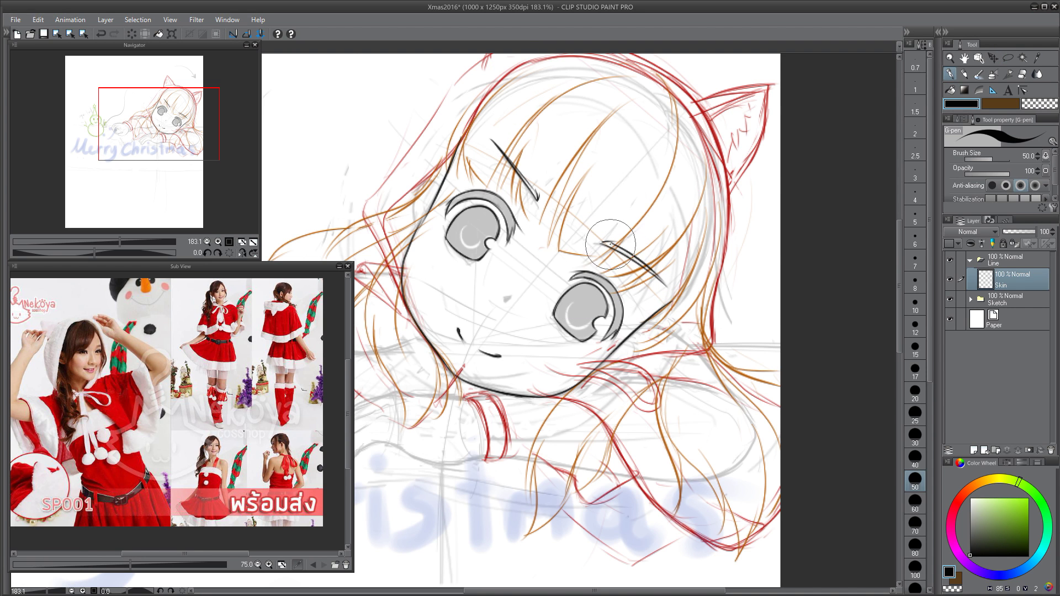
- Touch up the inner end of the left eyebrow with a short stroke
key("ctrl+z")
key("ctrl+z")
left_click_drag(537, 196, 522, 176)
- Ink the upper edge of the resting wrist between the hand and the cuff under the chin
key("space")
left_click_drag(464, 85, 489, 38)
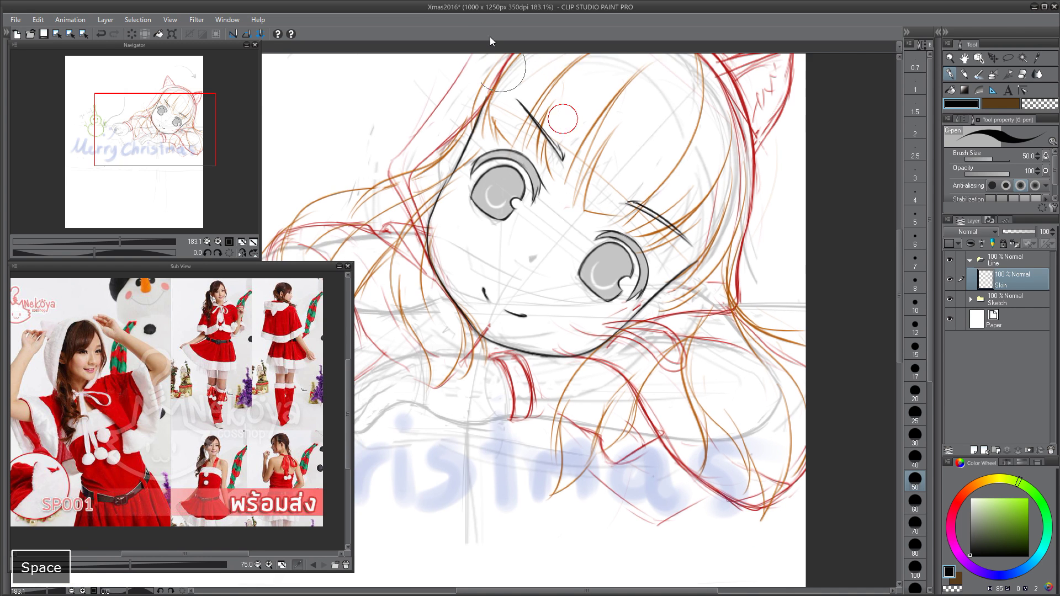
left_click_drag(452, 366, 524, 342)
key("ctrl+z")
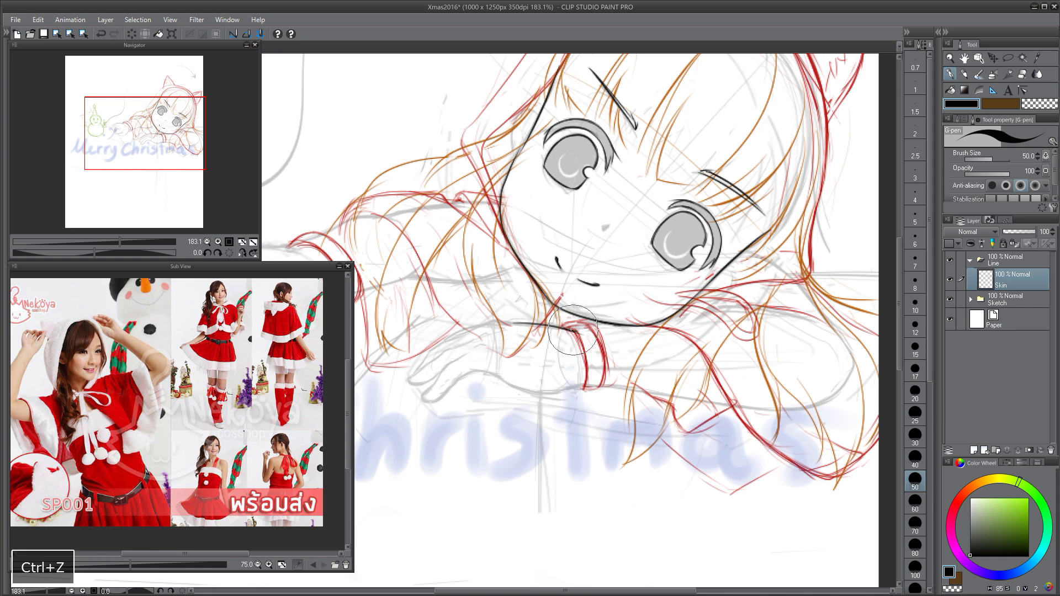
key("ctrl+z")
- Ink the lower edge of the resting arm from the hand past the cuff toward the elbow
left_click_drag(473, 372, 681, 397)
key("ctrl+z")
key("ctrl+z")
key("ctrl+z")
left_click_drag(600, 386, 742, 407)
key("ctrl+z")
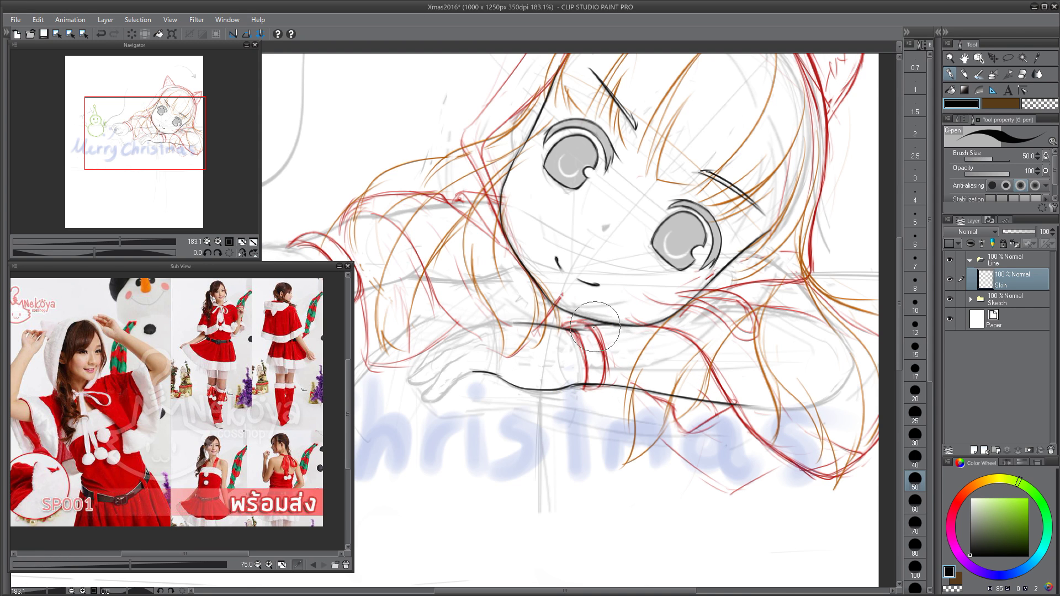
- Ink the lowest finger of the resting hand, including its upper contour and fingertip
key("space")
mouse_move(423, 422)
left_mouse_down()
mouse_move(552, 448)
mouse_move(541, 387)
mouse_move(567, 350)
left_mouse_up()
scroll(541, 387, "up", 1)
key("ctrl+z")
key("ctrl+z")
key("ctrl+z")
left_click_drag(542, 385, 566, 351)
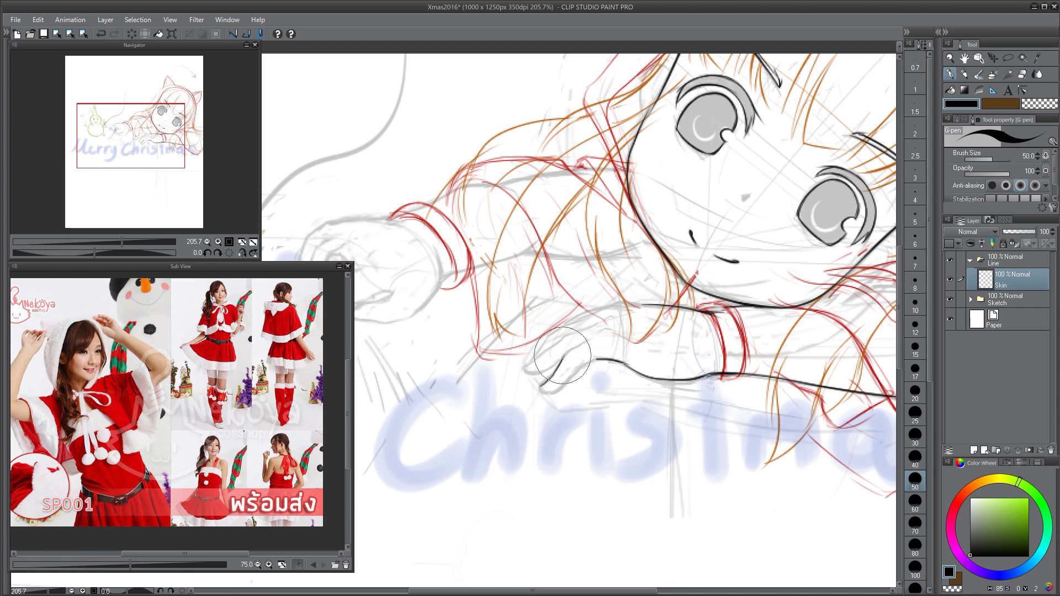
key("ctrl+z")
key("c")
key("c")
left_click_drag(573, 380, 595, 361)
key("ctrl+z")
left_click_drag(542, 388, 595, 362)
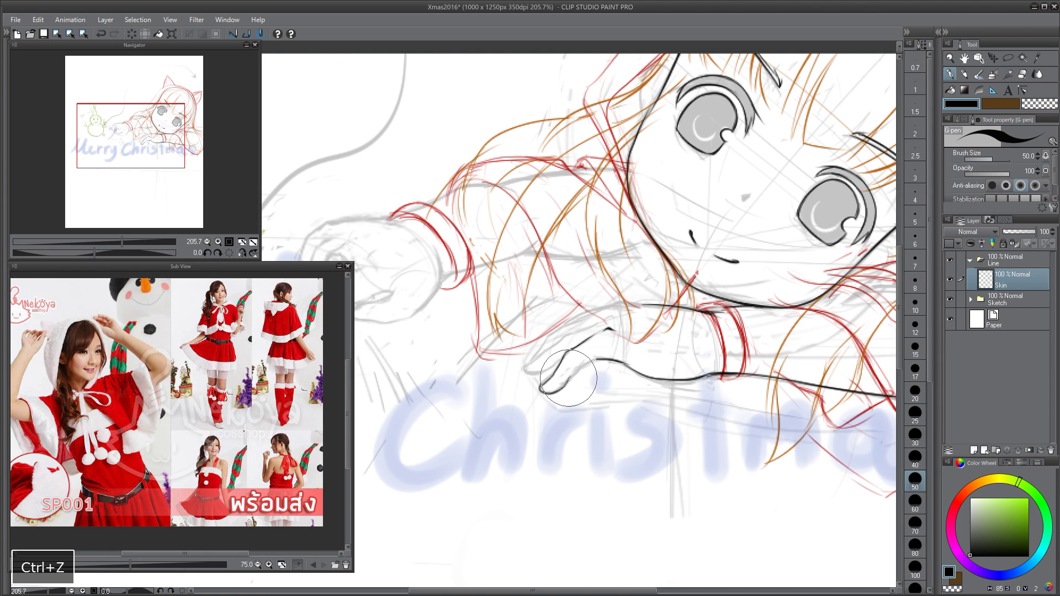
key("ctrl+z")
- Close the lowest finger's underside by joining the fingertip to the arm's lower line
mouse_move(543, 389)
left_mouse_down()
mouse_move(597, 362)
mouse_move(567, 380)
mouse_move(598, 362)
mouse_move(540, 373)
mouse_move(526, 365)
mouse_move(542, 358)
mouse_move(540, 373)
left_mouse_up()
key("ctrl+z")
key("ctrl+z")
key("ctrl+z")
key("ctrl+z")
key("ctrl+z")
key("ctrl+z")
key("ctrl+z")
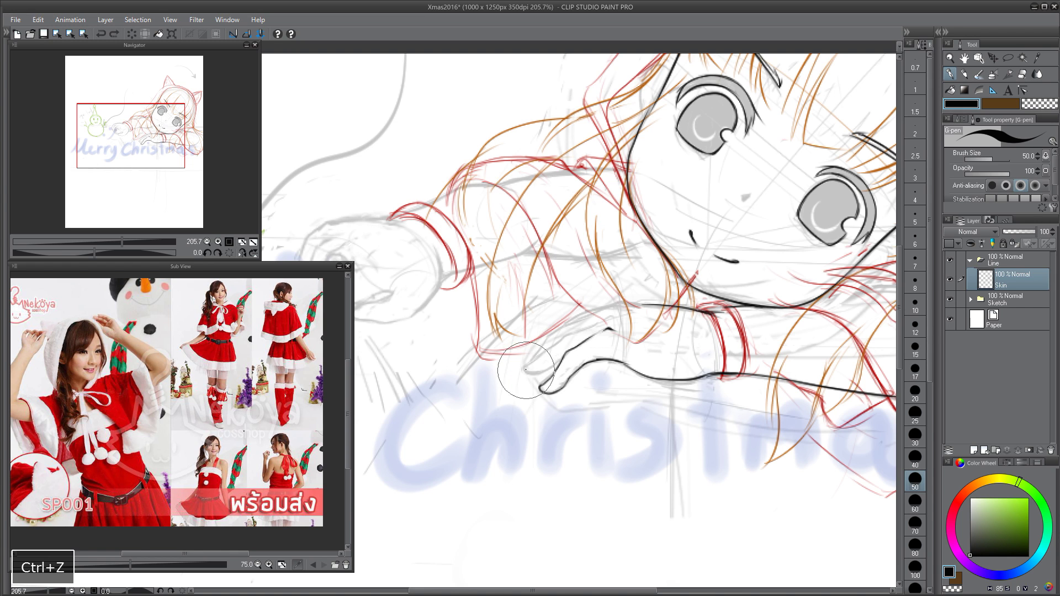
key("ctrl+z")
key("ctrl+z")
- Ink the next finger above the lowest one on the resting hand
left_click_drag(526, 366, 561, 317)
key("ctrl+z")
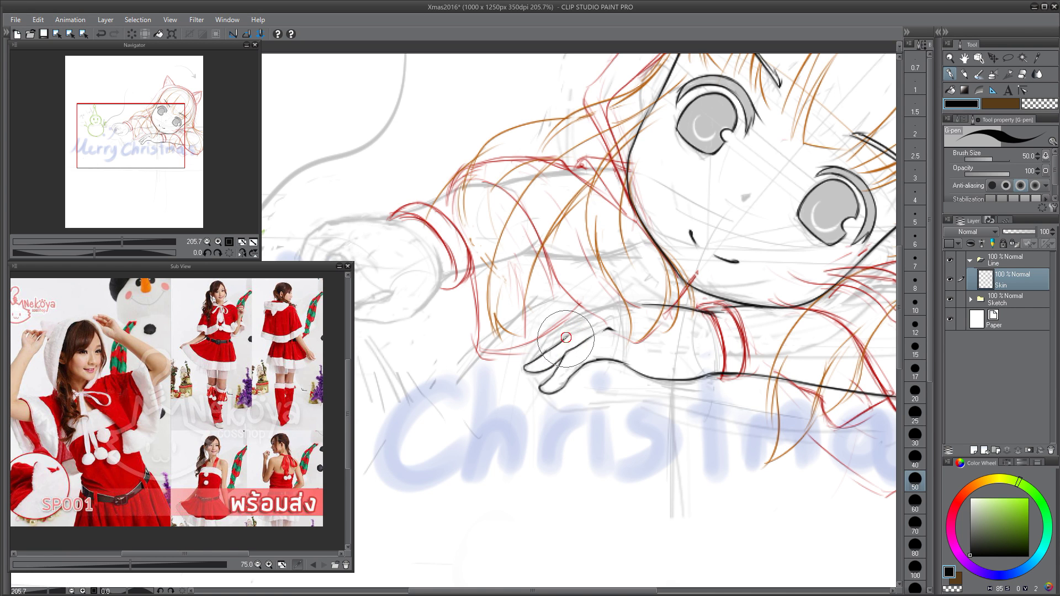
key("ctrl+z")
key("ctrl+z")
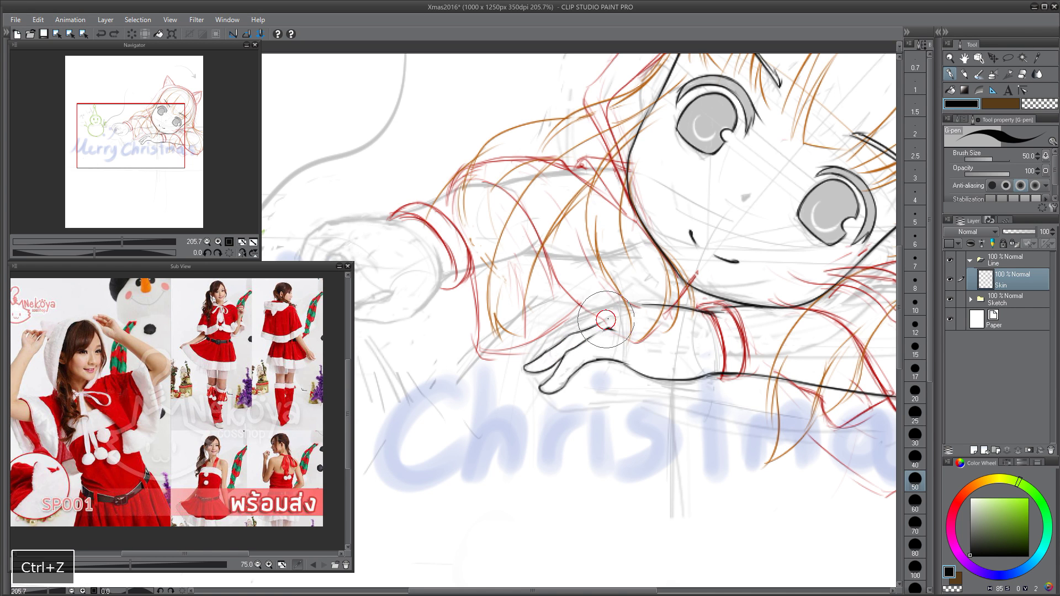
- Ink the middle finger of the resting hand, directly above the two fingers already outlined
key("ctrl+z")
key("ctrl+z")
key("ctrl+z")
key("ctrl+z")
key("ctrl+z")
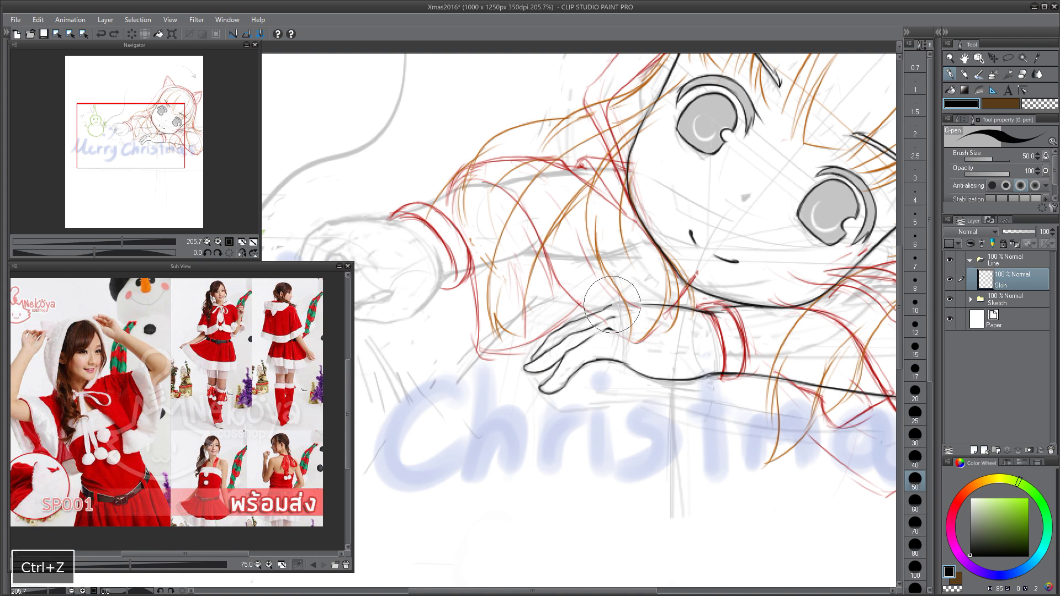
- Ink the resting hand's uppermost finger, running its contour from the back of the hand to the fingertip
key("ctrl+z")
key("ctrl+z")
key("ctrl+z")
key("ctrl+z")
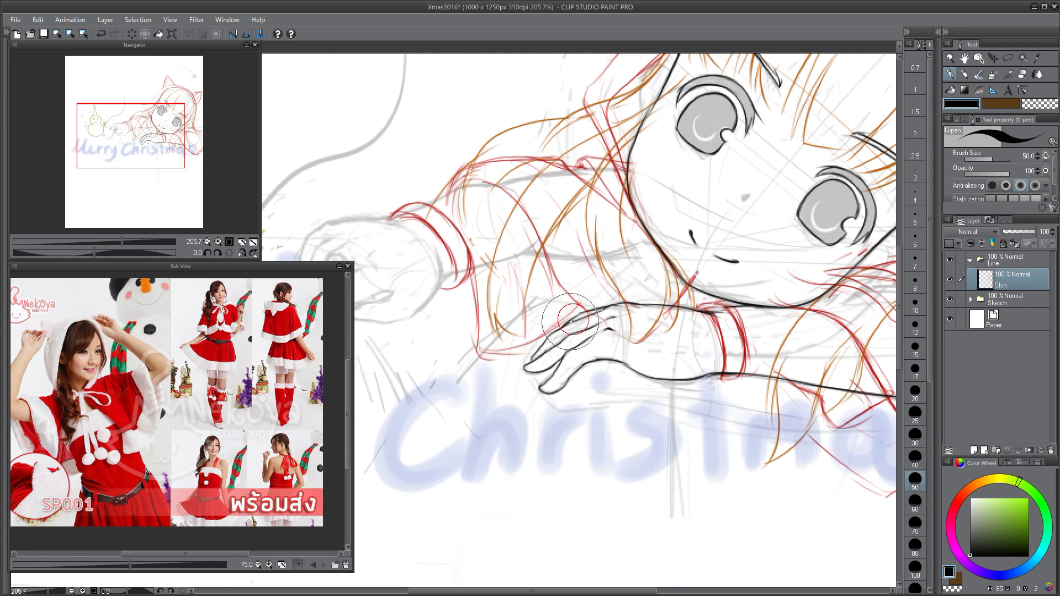
mouse_move(579, 323)
left_mouse_down()
mouse_move(553, 371)
mouse_move(524, 366)
left_mouse_up()
- Ink the heel and wrist of the outstretched hand with the start of the forearm's lower edge, trimming stray line ends
left_click_drag(502, 266, 552, 353)
left_click_drag(488, 346, 465, 400)
key("ctrl+z")
left_click_drag(486, 343, 464, 402)
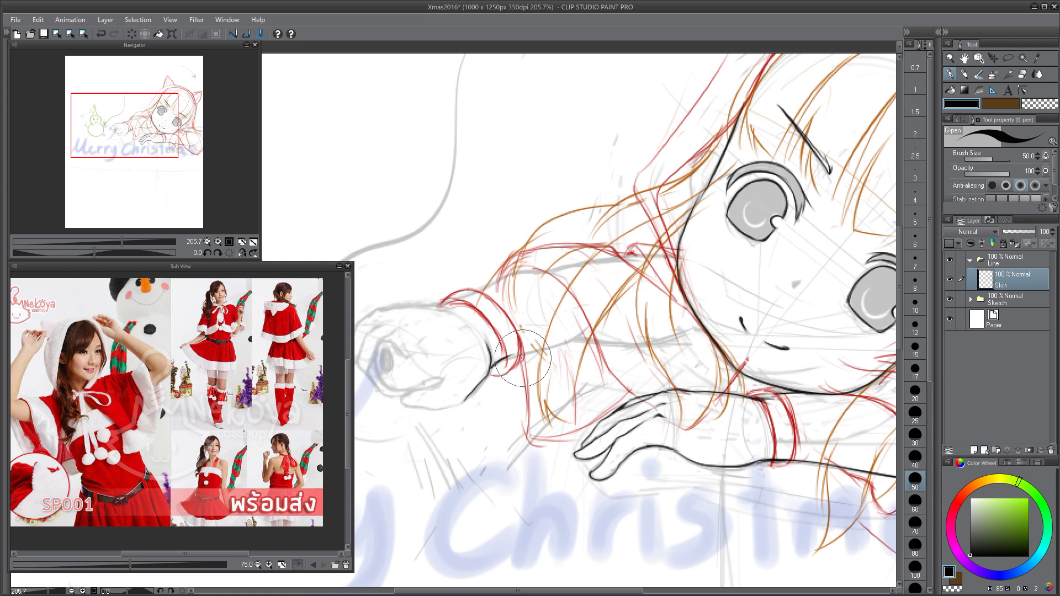
key("ctrl+z")
mouse_move(491, 368)
left_mouse_down()
mouse_move(544, 350)
mouse_move(492, 361)
left_mouse_up()
key("ctrl+z")
key("c")
key("c")
- Ink the upper contour of the outstretched hand and continue the forearm's upper edge past the cuff
key("space")
left_click_drag(394, 290, 432, 317)
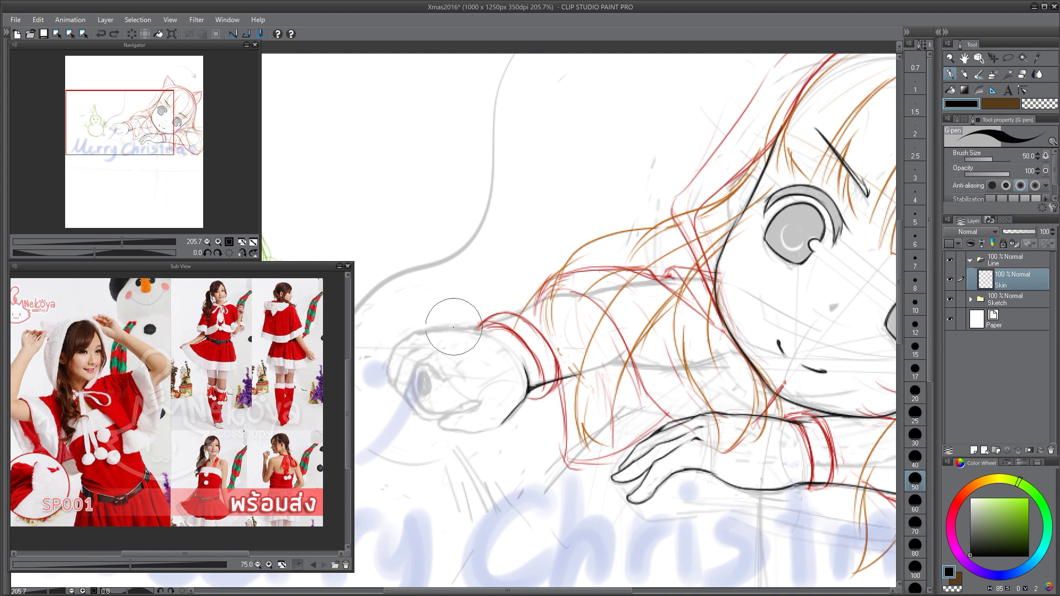
key("ctrl+z")
key("ctrl+z")
mouse_move(504, 320)
left_mouse_down()
mouse_move(554, 298)
mouse_move(609, 294)
left_mouse_up()
key("ctrl+z")
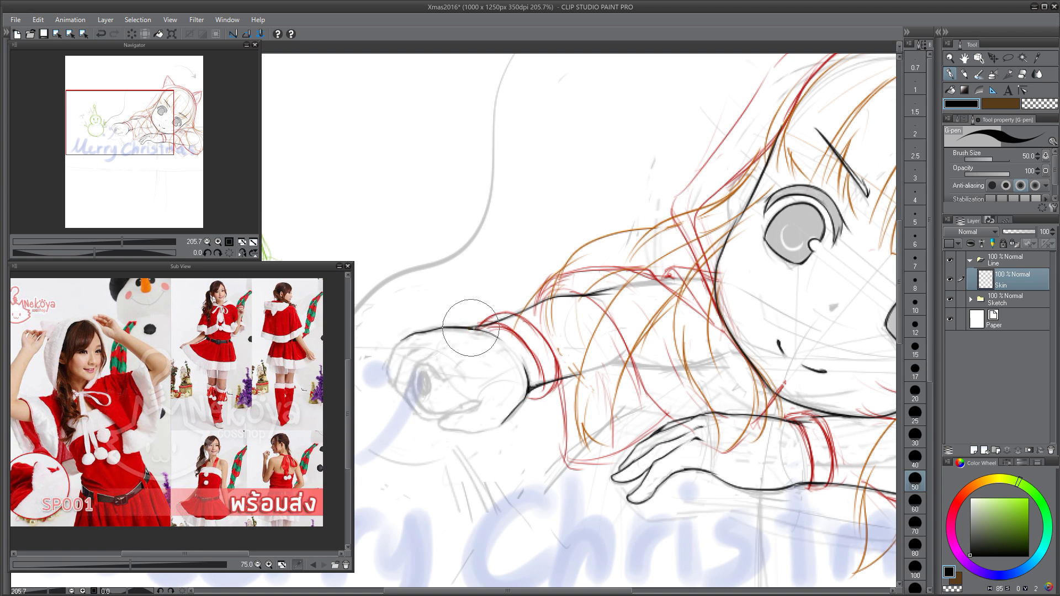
key("c")
key("c")
- Ink the thumb of the outstretched hand, joining its tip and inner edge to the palm's lower contour
mouse_move(387, 373)
left_mouse_down()
mouse_move(465, 266)
mouse_move(571, 265)
left_mouse_up()
left_click_drag(521, 345, 580, 361)
key("ctrl+z")
key("ctrl+z")
mouse_move(521, 345)
left_mouse_down()
mouse_move(565, 360)
mouse_move(612, 353)
mouse_move(532, 338)
mouse_move(585, 319)
left_mouse_up()
key("ctrl+z")
key("ctrl+z")
key("ctrl+z")
mouse_move(517, 347)
left_mouse_down()
mouse_move(586, 309)
mouse_move(536, 328)
mouse_move(488, 315)
left_mouse_up()
key("ctrl+z")
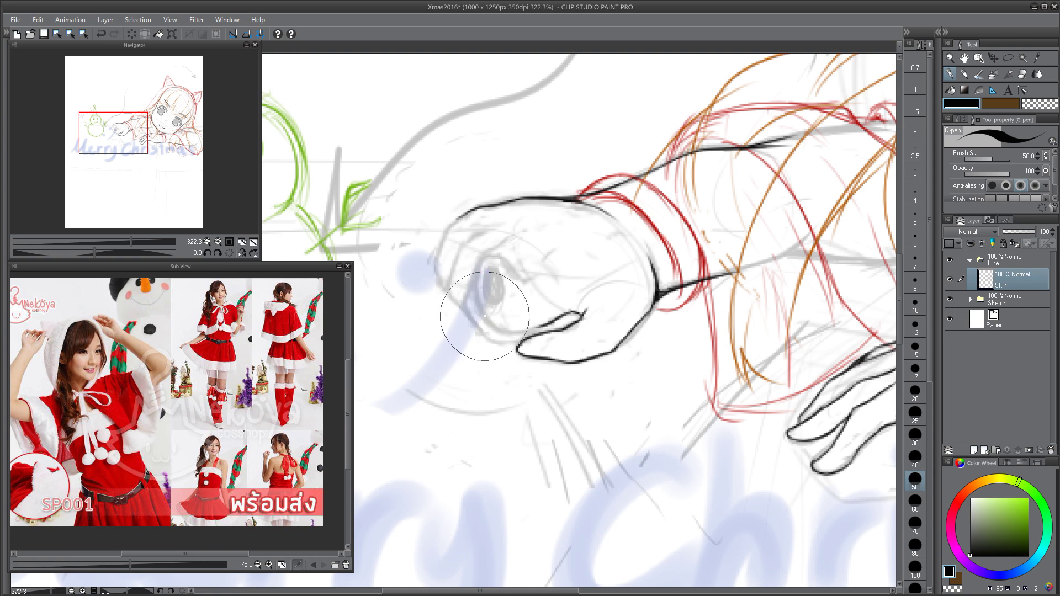
- Ink the curled index finger of the outstretched hand as a loop from the thumb up to the palm crease
key("ctrl+z")
mouse_move(552, 321)
left_mouse_down()
mouse_move(510, 333)
mouse_move(473, 288)
mouse_move(507, 258)
mouse_move(520, 276)
left_mouse_up()
key("ctrl+z")
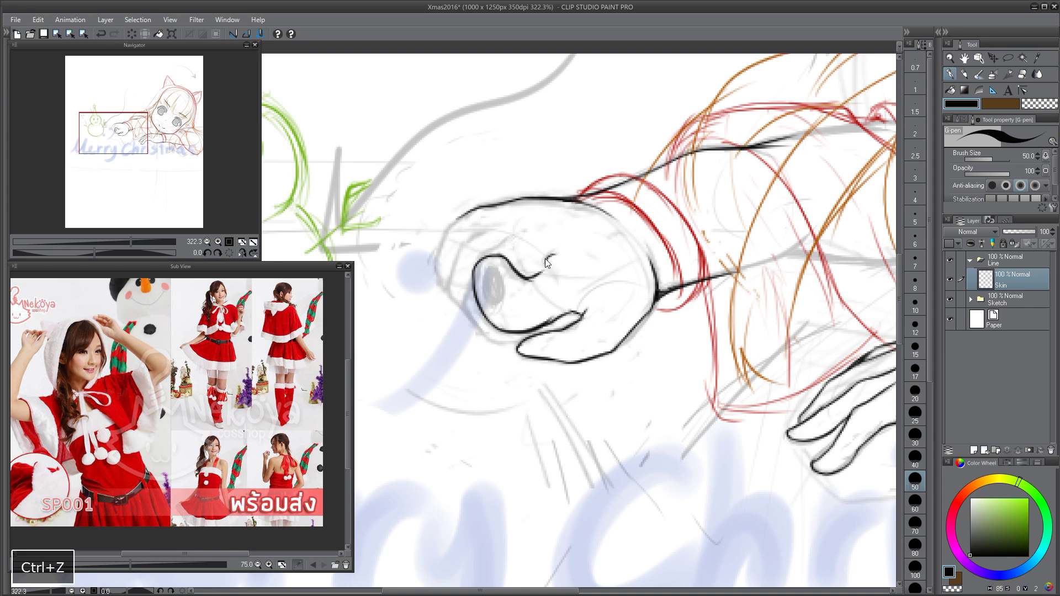
key("c")
key("c")
- Ink the short crease strokes above the curled index finger and on the outstretched hand's palm
key("ctrl+z")
key("c")
key("ctrl+z")
key("ctrl+z")
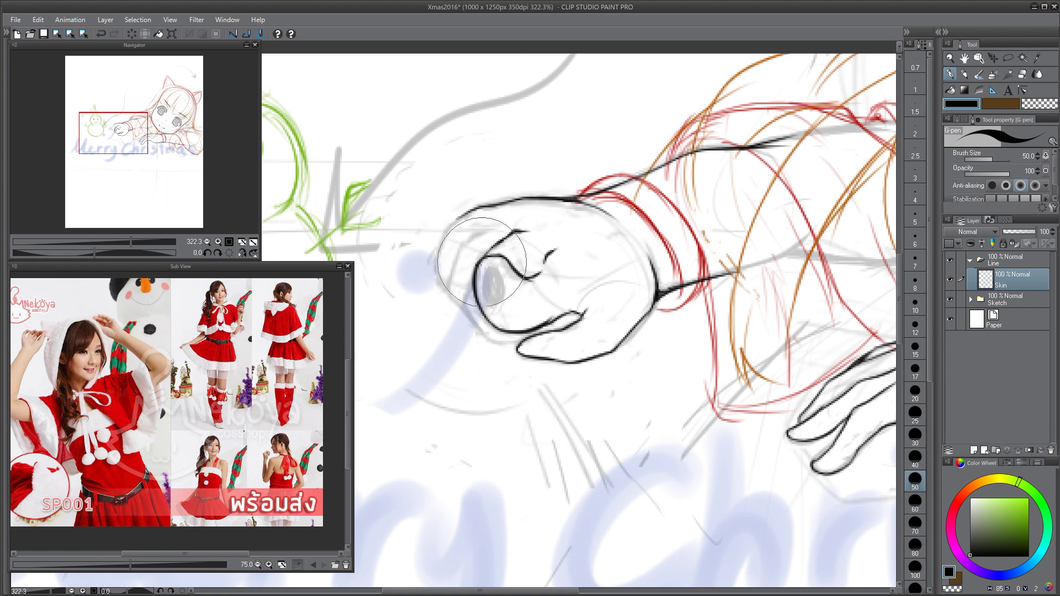
key("ctrl+z")
- Ink the outer edge of the next curled finger around the index loop and trim its overlaps
left_click_drag(468, 303, 483, 335)
key("ctrl+z")
key("ctrl+z")
key("c")
key("c")
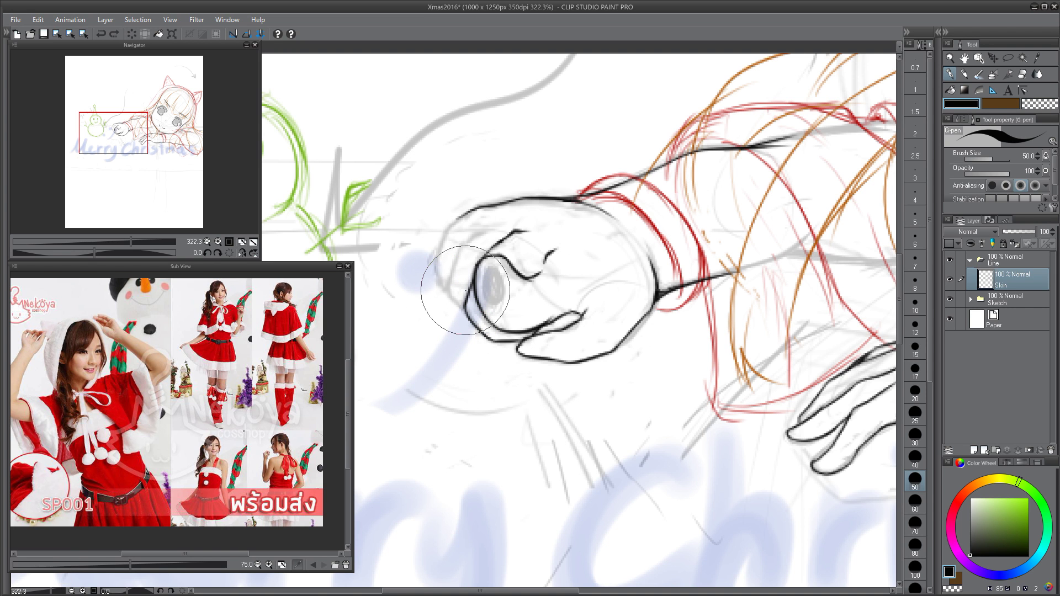
- Ink the remaining curled fingers along the outstretched hand's outer side, adding a small knuckle mark on top
key("ctrl+z")
key("ctrl+z")
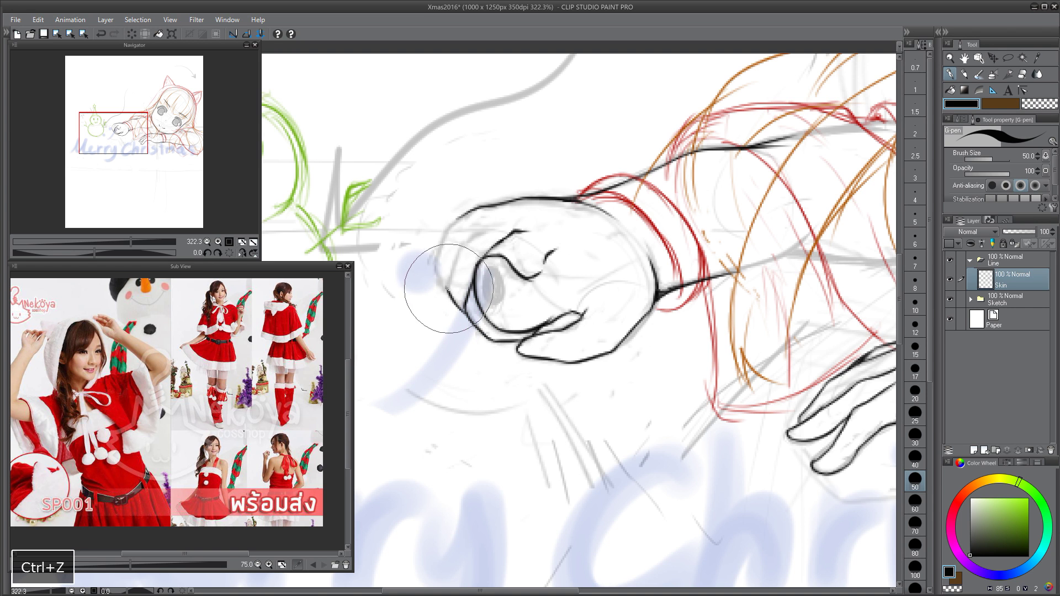
key("ctrl+z")
key("ctrl+z")
key("ctrl+z")
key("ctrl+z")
key("ctrl+z")
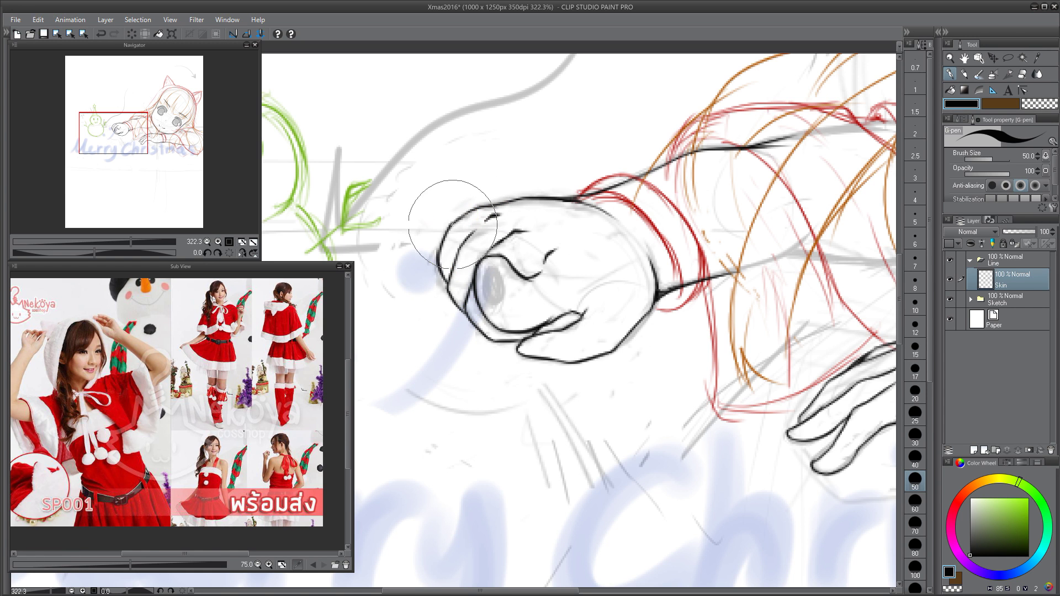
- Hide the Sketch folder and clean up stray marks in the skin line art
key("space")
left_click_drag(637, 73, 511, 109)
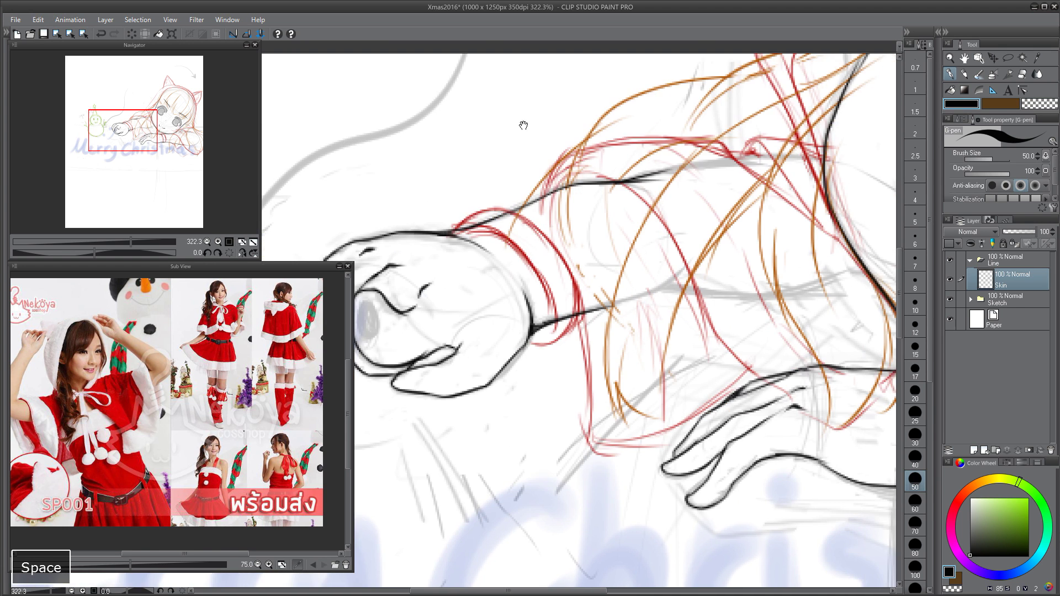
left_click_drag(657, 276, 552, 276)
left_click_drag(607, 232, 513, 298)
left_click(949, 296)
key("c")
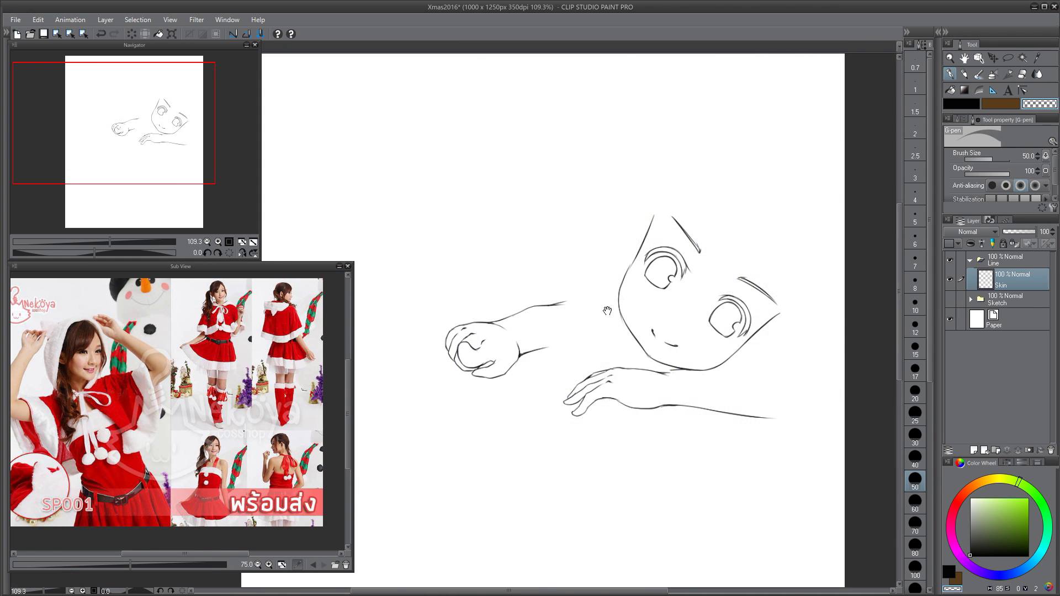
key("c")
left_click_drag(606, 307, 627, 329)
key("c")
key("c")
- Retouch the eyebrow stroke on the side of the face toward the elbow and check the full page
key("ctrl+z")
key("ctrl+z")
left_click_drag(757, 303, 773, 307)
key("c")
key("c")
key("ctrl+0")
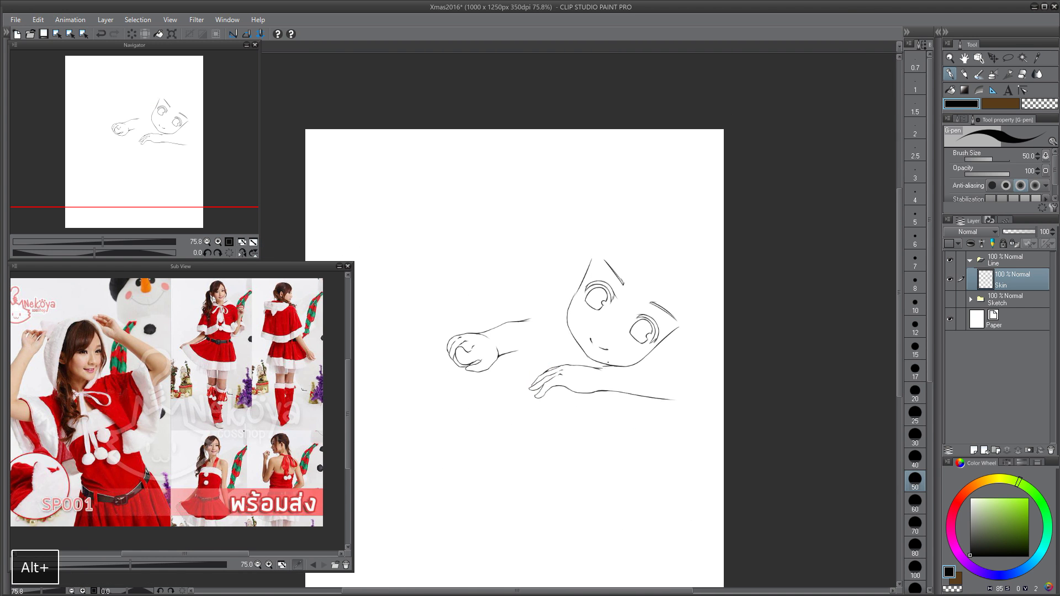
- Show the Sketch folder again, expand it and hide its rough skin layer
left_click(950, 299)
left_click(993, 303)
left_click(971, 298)
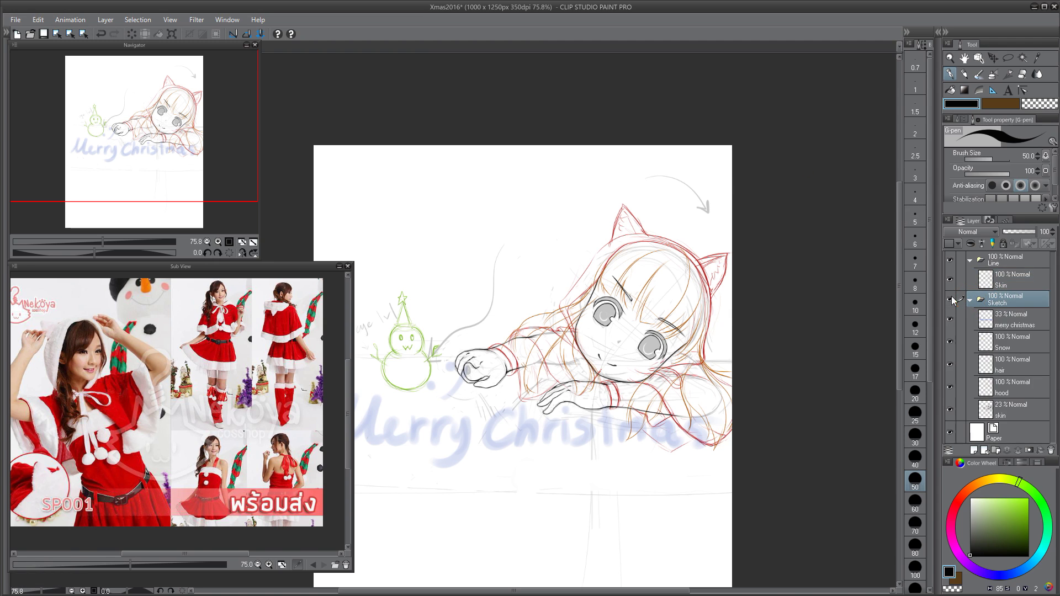
key("space")
left_click(994, 347)
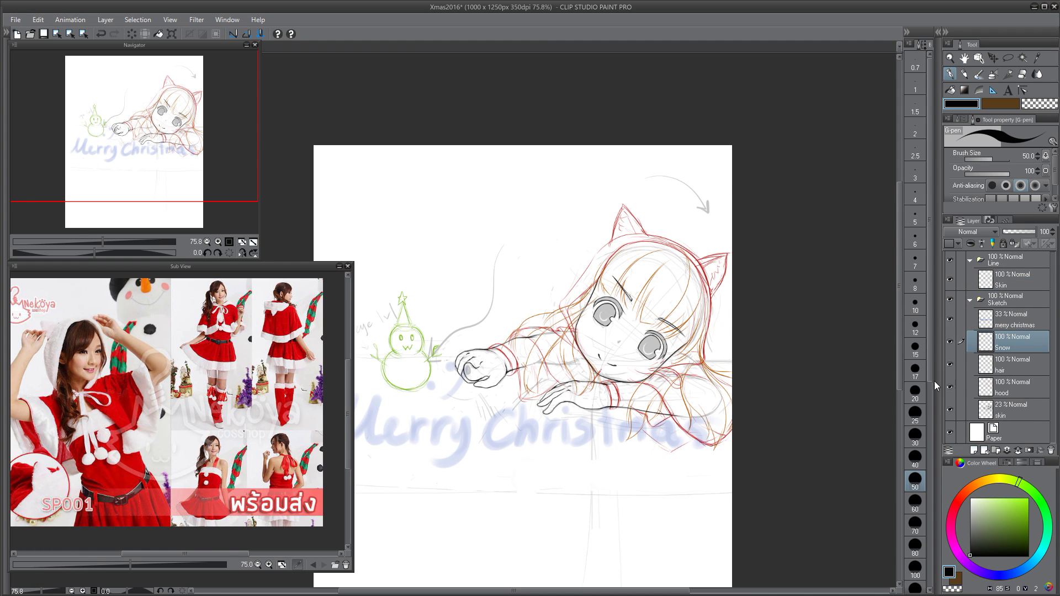
left_click(942, 366)
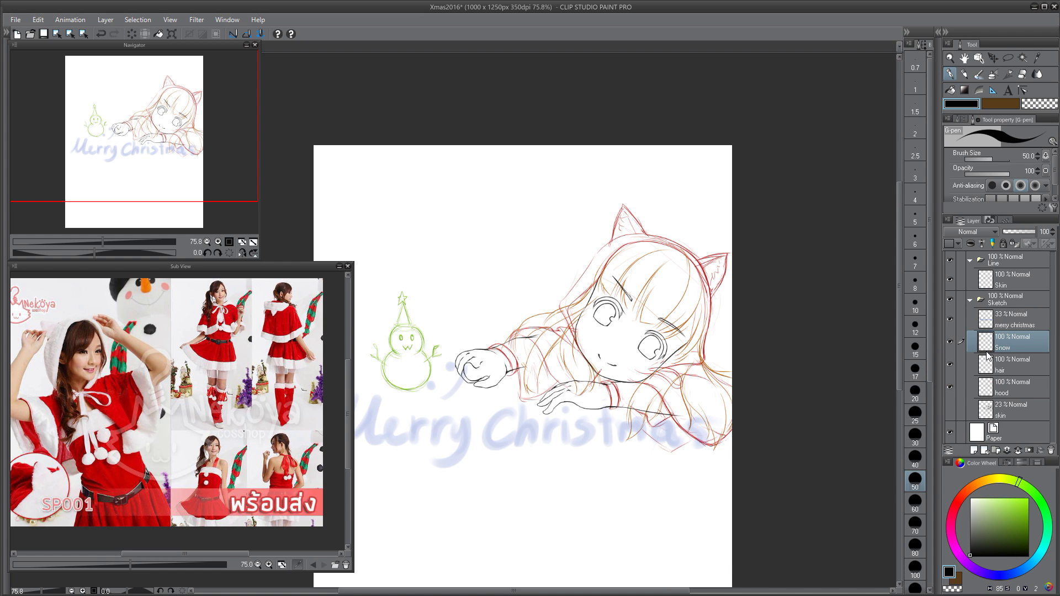
- Lower the opacity of the sketch's hair layer to 21% and its hood layer to 31%
left_click(1005, 280)
left_click(1003, 367)
left_click(1009, 232)
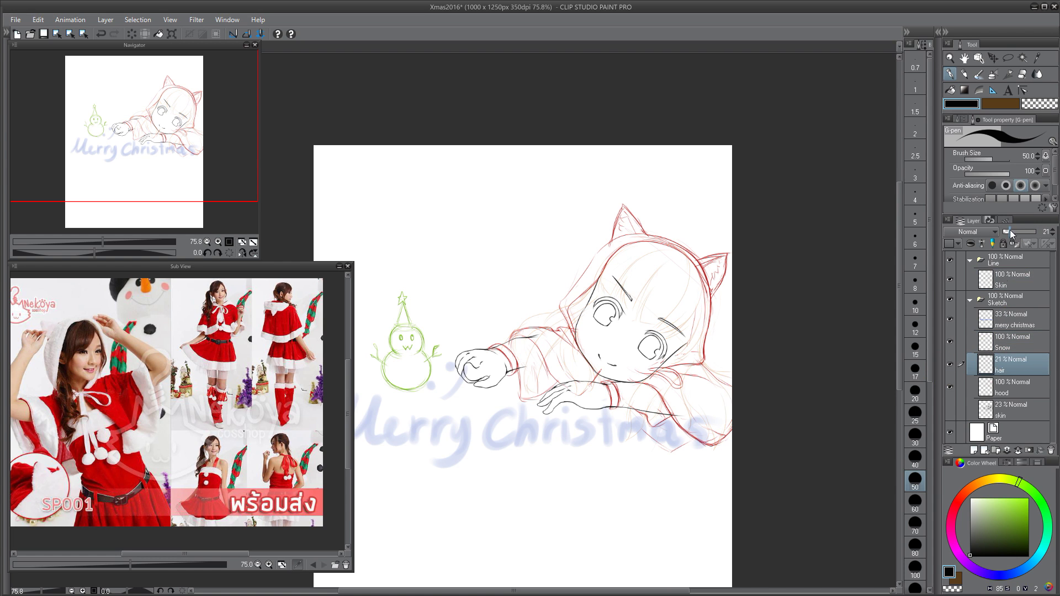
left_click(1004, 385)
left_click(1013, 231)
- Add a new layer named hood above the Skin layer in the Line folder
left_click(1005, 280)
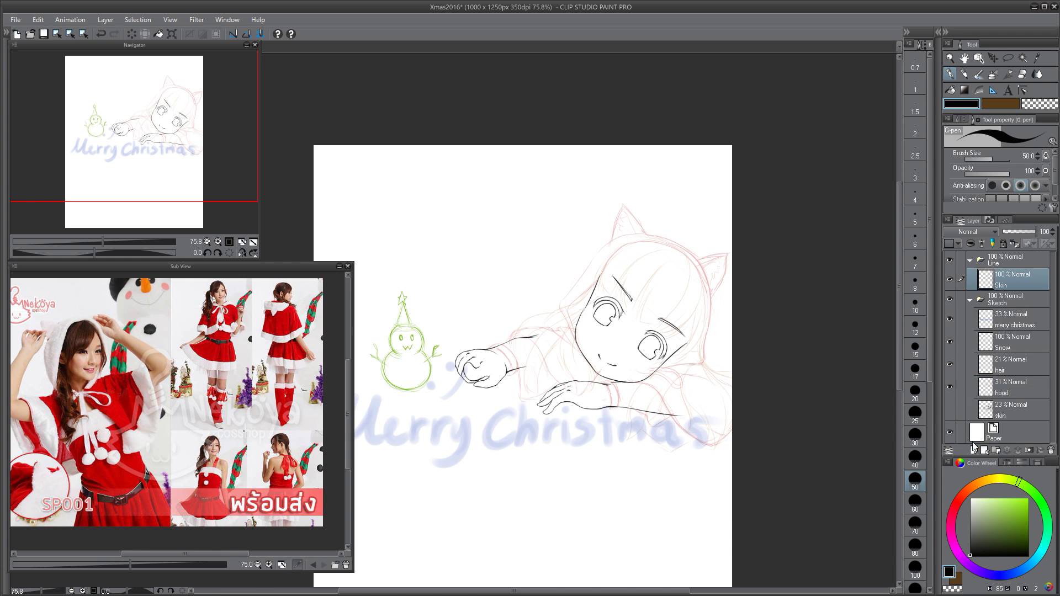
left_click(974, 450)
double_click(1009, 285)
type("hood")
key("Return")
- Ink the short inner hood edge beside the girl's cheek
mouse_move(580, 304)
left_mouse_down()
mouse_move(551, 294)
mouse_move(522, 345)
left_mouse_up()
key("ctrl+z")
key("ctrl+z")
left_click_drag(499, 276, 521, 346)
key("ctrl+z")
key("ctrl+z")
key("ctrl+z")
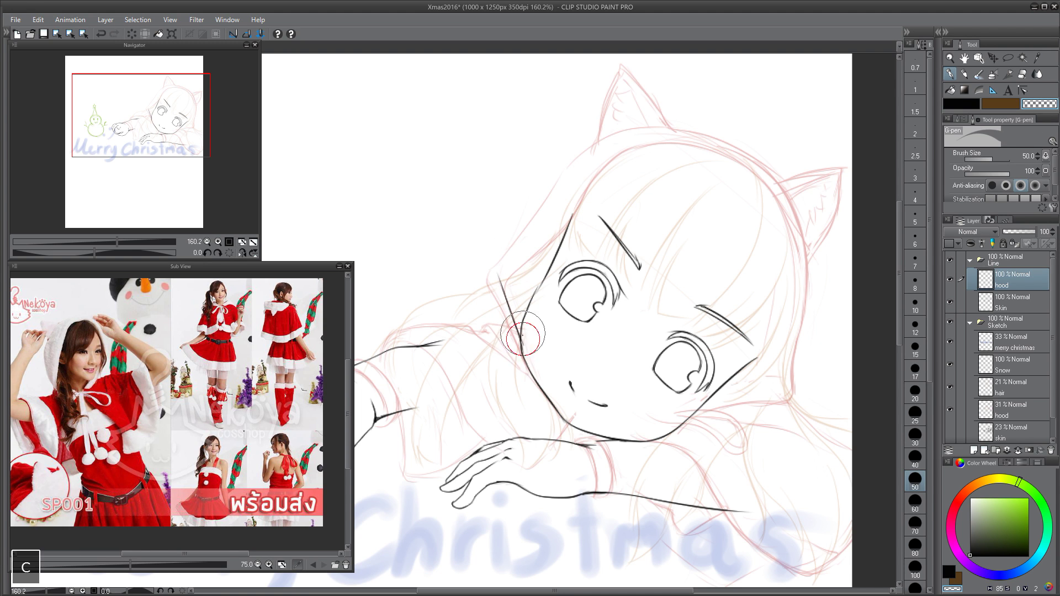
- Ink the inner rim of the hood opening from the cheek fold up toward the forehead
key("ctrl+z")
mouse_move(506, 282)
left_mouse_down()
mouse_move(590, 185)
mouse_move(580, 204)
mouse_move(621, 157)
left_mouse_up()
key("ctrl+z")
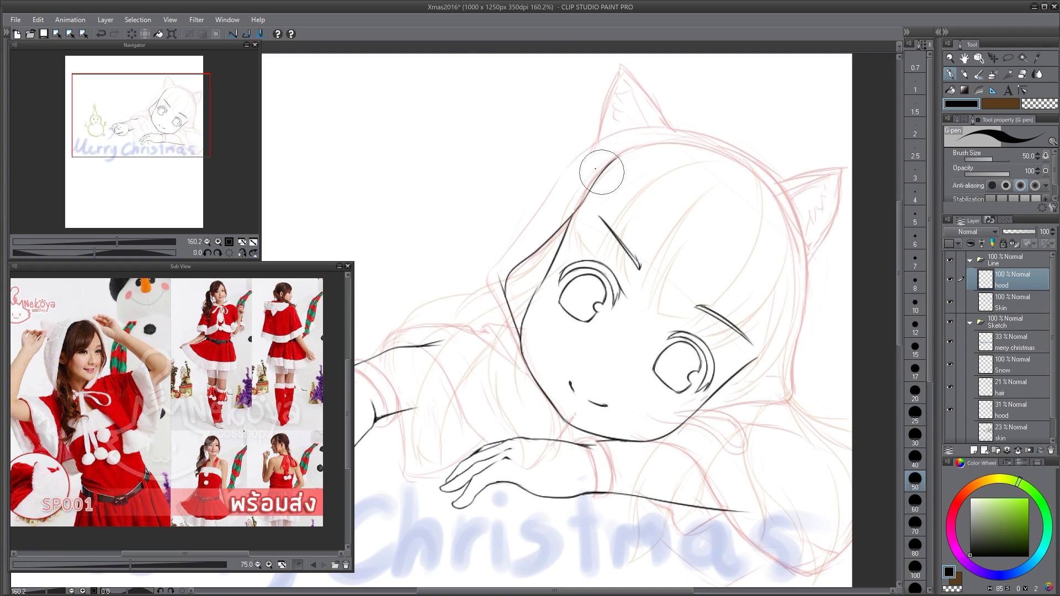
key("ctrl+z")
- Ink the hood's outer edge from the cheek around the fold and up toward the nearer cat ear
mouse_move(491, 276)
left_mouse_down()
mouse_move(517, 366)
mouse_move(488, 280)
left_mouse_up()
key("ctrl+z")
left_click_drag(521, 351, 487, 282)
key("ctrl+z")
key("ctrl+z")
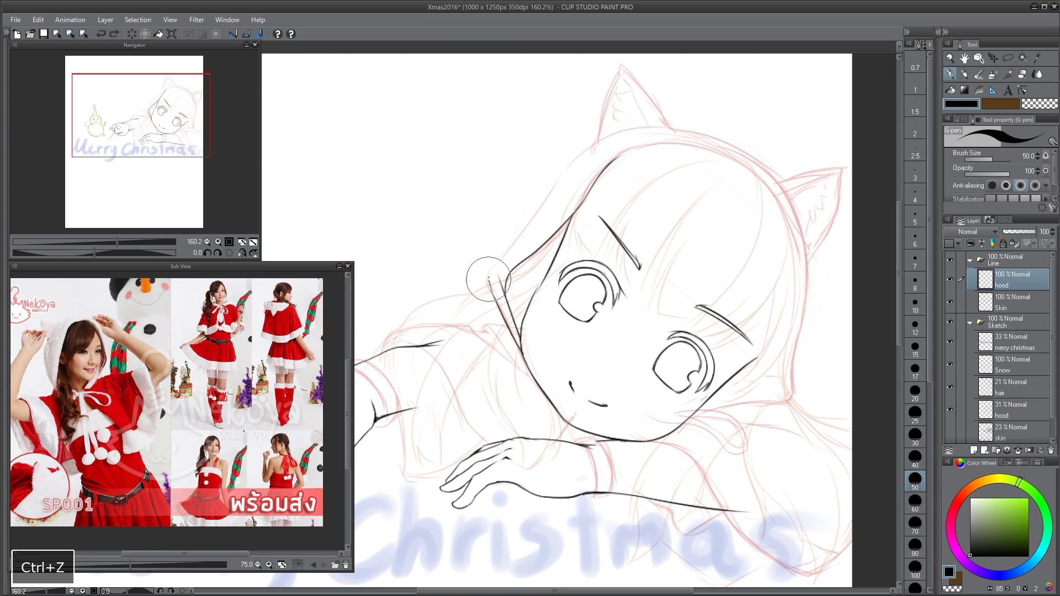
mouse_move(575, 211)
left_mouse_down()
mouse_move(488, 276)
mouse_move(592, 155)
left_mouse_up()
key("ctrl+z")
left_click_drag(488, 290, 505, 246)
key("ctrl+z")
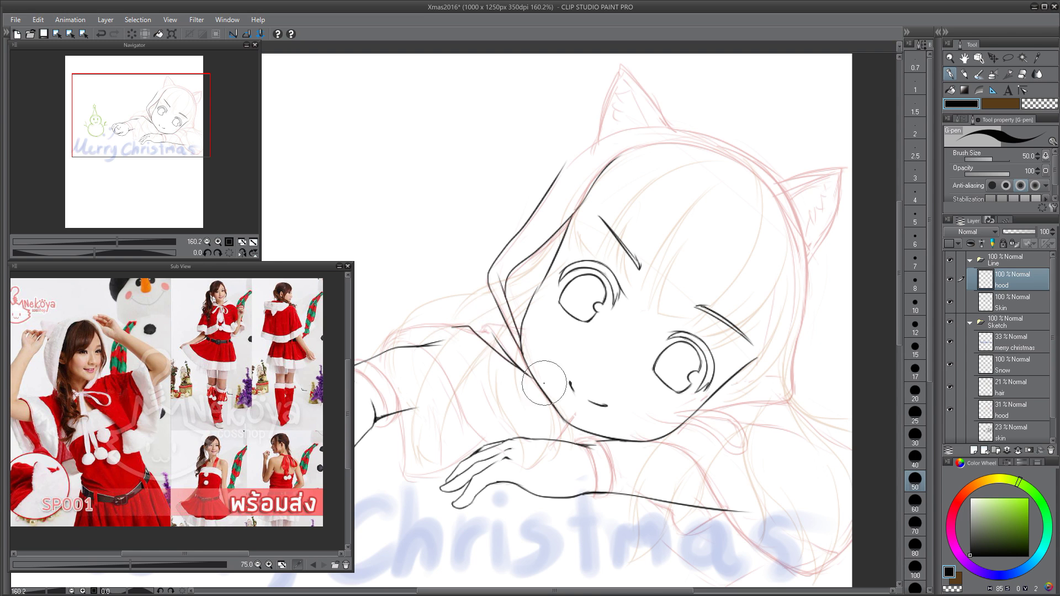
- Ink the collar edge and small fabric fold below the hood beside the cheek, erasing overlapping line ends
key("ctrl+z")
left_click_drag(478, 333, 493, 325)
key("ctrl+z")
key("c")
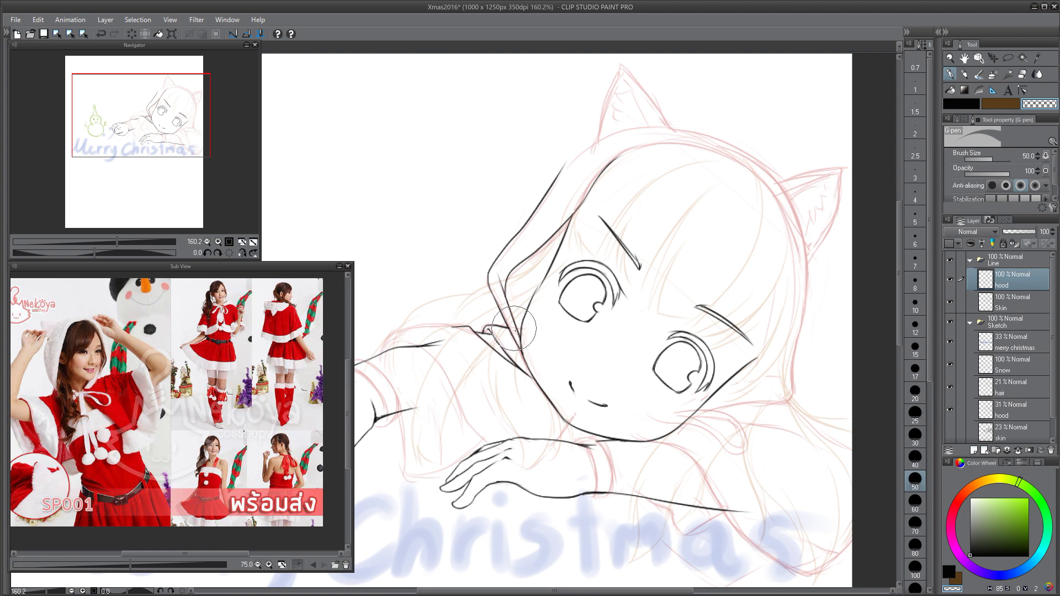
key("c")
key("ctrl+z")
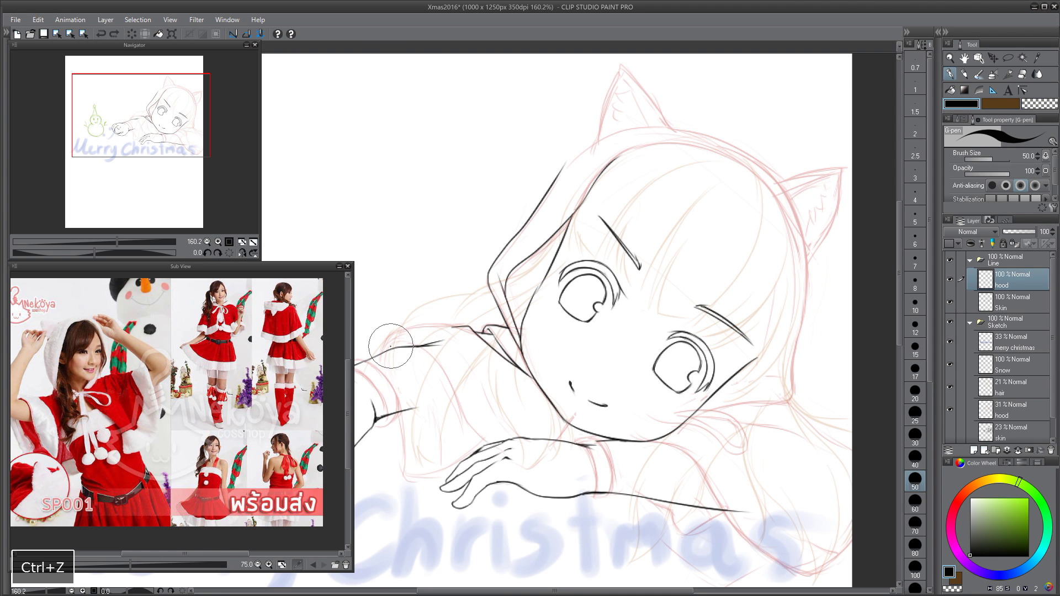
- Ink the cape's front edge from the outstretched forearm down to the resting hand, trimming the overlaps
mouse_move(391, 345)
left_mouse_down()
mouse_move(438, 364)
mouse_move(448, 396)
left_mouse_up()
key("ctrl+z")
key("ctrl+z")
mouse_move(389, 346)
left_mouse_down()
mouse_move(423, 348)
mouse_move(462, 405)
left_mouse_up()
key("ctrl+z")
left_click_drag(434, 357, 510, 459)
key("ctrl+z")
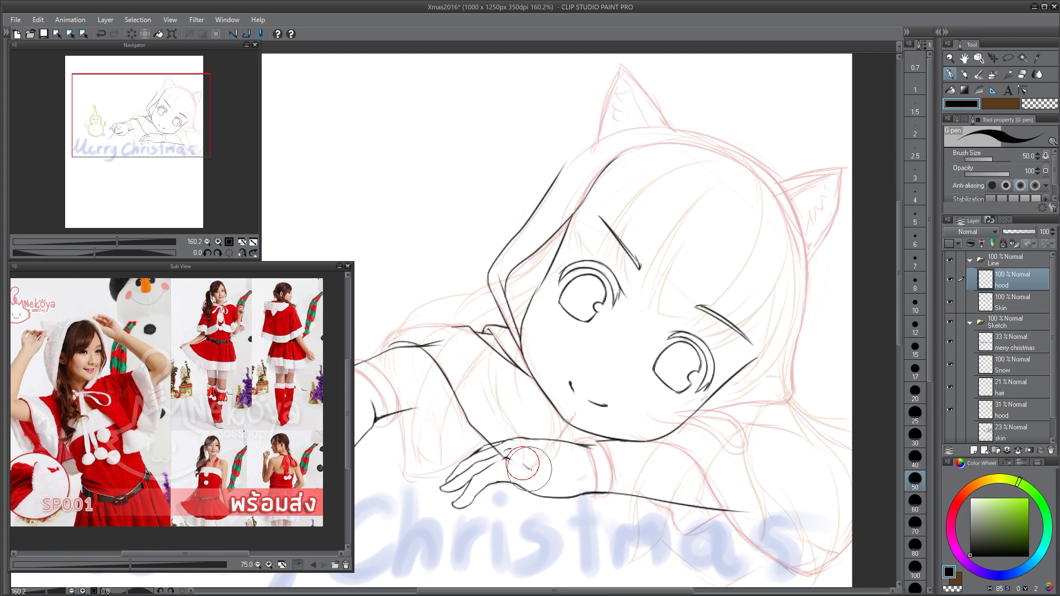
key("c")
key("c")
- Ink the cape's upper contour from the outstretched forearm over the shoulder to the collar, cleaning up the line ends
key("space")
left_click_drag(398, 270, 432, 321)
mouse_move(418, 407)
left_mouse_down()
mouse_move(439, 383)
mouse_move(416, 410)
mouse_move(430, 381)
mouse_move(499, 378)
left_mouse_up()
key("ctrl+z")
key("c")
key("ctrl+z")
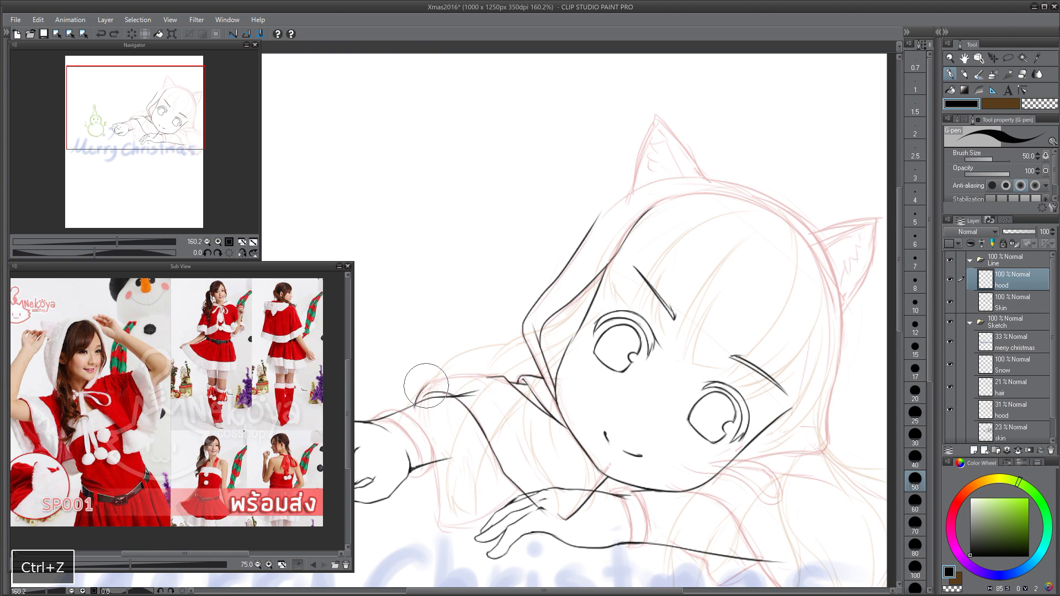
left_click_drag(430, 382, 499, 379)
key("ctrl+z")
left_click_drag(415, 407, 504, 378)
key("ctrl+z")
key("c")
key("c")
- Ink the cape's hanging side and lower hem down to the resting hand, adding an inner fold line
mouse_move(526, 403)
left_mouse_down()
mouse_move(491, 339)
mouse_move(536, 403)
left_mouse_up()
left_click_drag(471, 345, 523, 348)
left_click_drag(446, 387, 461, 438)
key("ctrl+z")
mouse_move(448, 378)
left_mouse_down()
mouse_move(454, 454)
mouse_move(476, 456)
mouse_move(455, 445)
mouse_move(469, 457)
mouse_move(528, 434)
left_mouse_up()
key("ctrl+z")
key("ctrl+z")
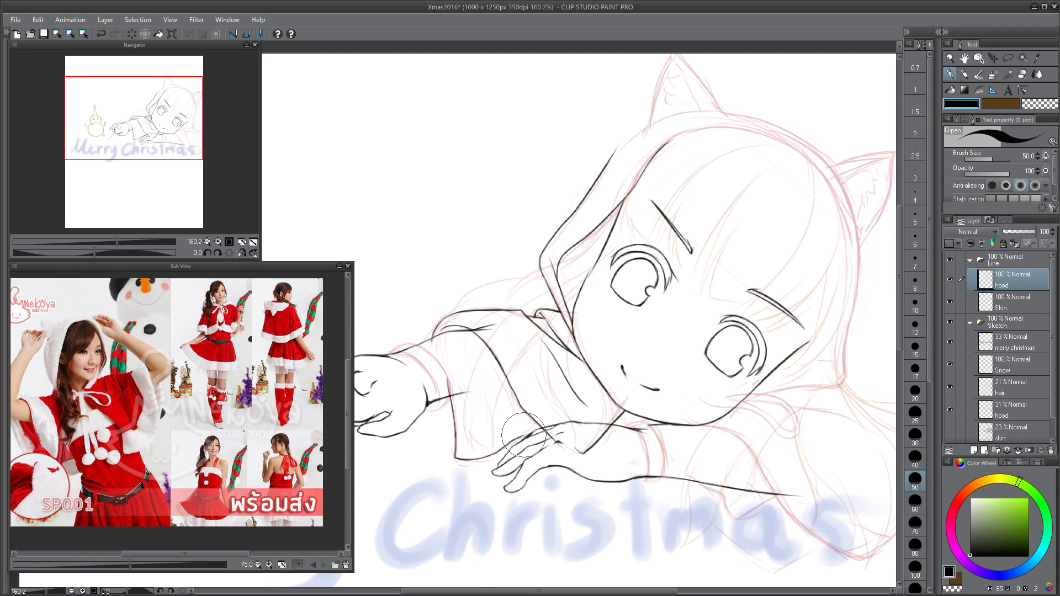
- Erase overlapping cape lines near the resting hand and ink the outer edge of the outstretched arm's cuff
key("c")
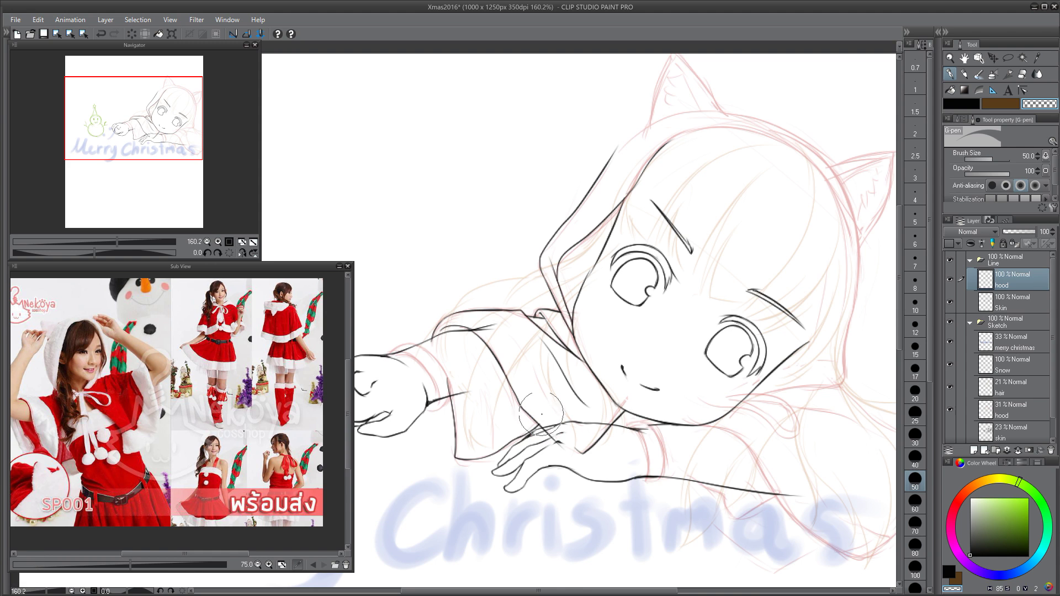
left_click_drag(453, 371, 516, 390)
key("ctrl+z")
mouse_move(468, 366)
left_mouse_down()
mouse_move(496, 376)
mouse_move(511, 395)
mouse_move(489, 430)
mouse_move(514, 424)
left_mouse_up()
key("ctrl+z")
key("ctrl+z")
key("ctrl+z")
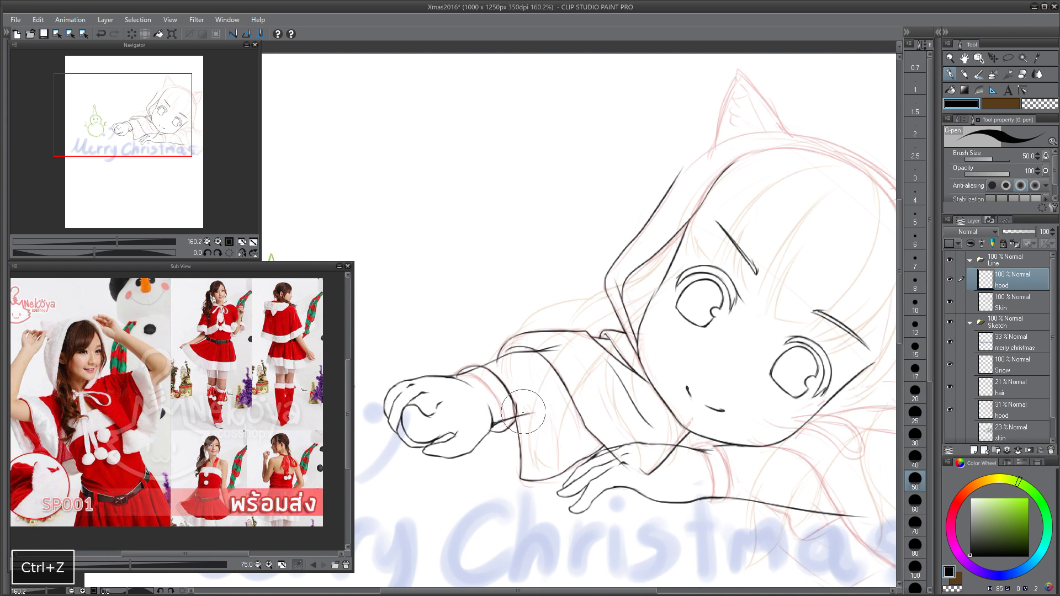
- Close the underside of the outstretched arm's cuff and erase lines crossing it
scroll(517, 404, "up", 5)
left_click_drag(501, 325, 497, 367)
key("c")
left_click_drag(492, 330, 509, 358)
key("c")
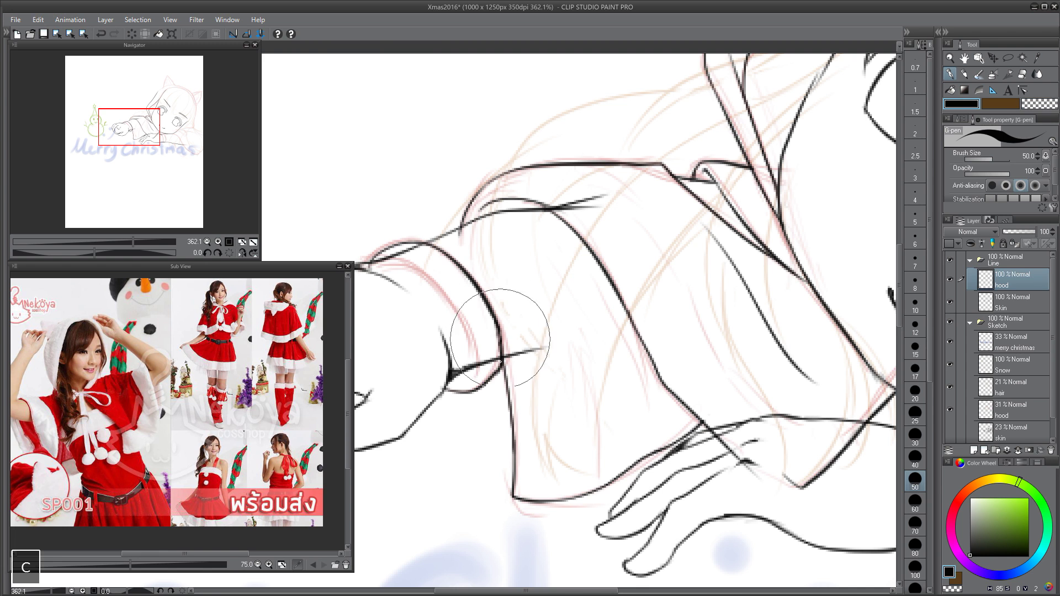
- Ink the cuff's inner edge around the outstretched wrist
key("ctrl+z")
left_click_drag(378, 258, 471, 340)
key("ctrl+z")
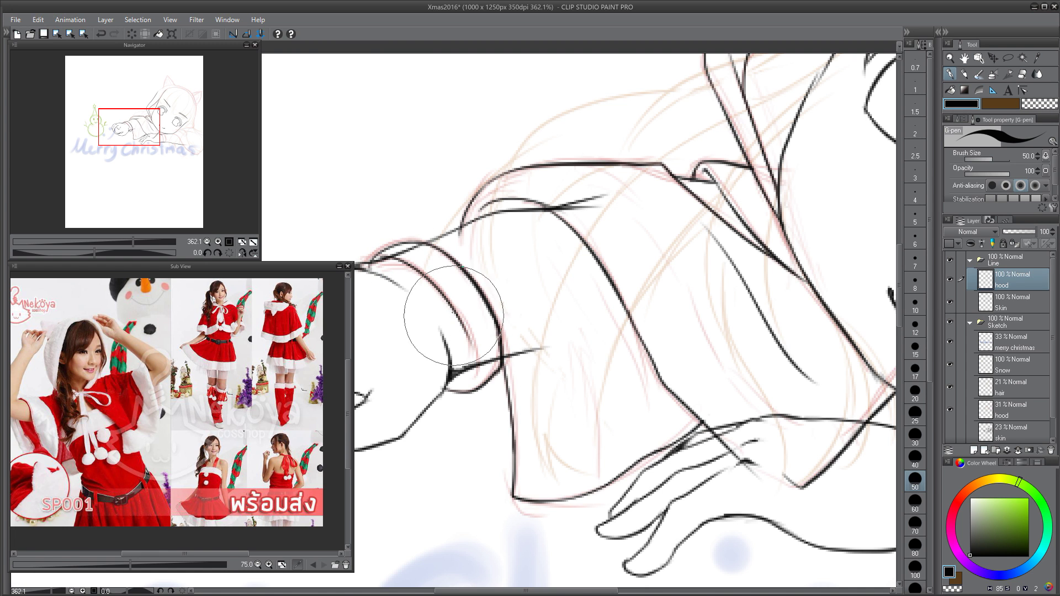
- On the Skin layer, erase the arm lines running through the cuff on the outstretched wrist
key("ctrl+z")
key("c")
key("c")
left_click_drag(449, 327, 512, 400)
key("c")
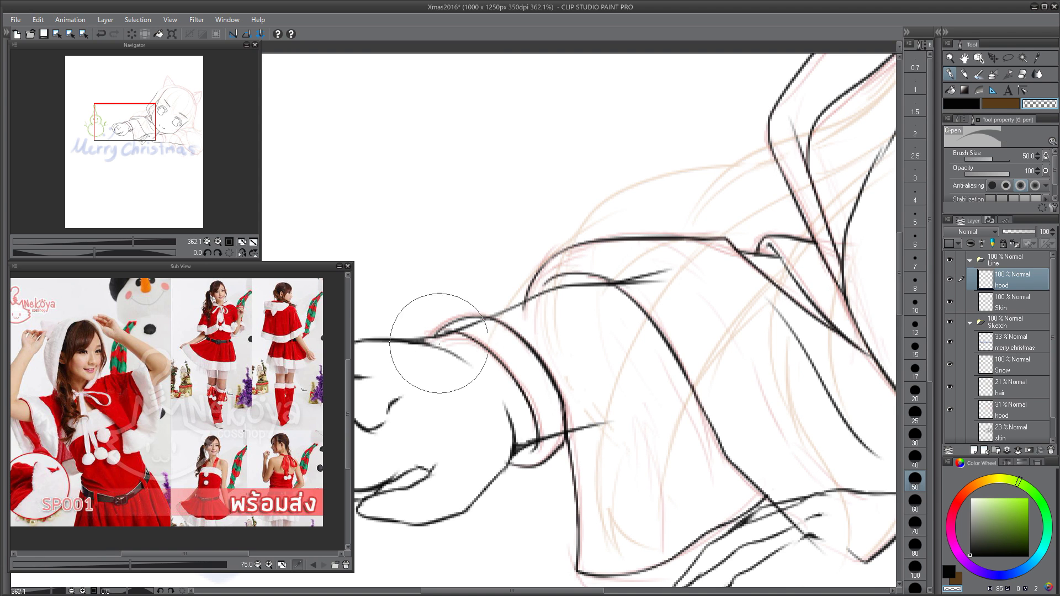
left_click(1013, 302)
left_click_drag(479, 322, 456, 329)
left_click_drag(542, 438, 560, 431)
key("c")
- Erase the overshooting end of the outstretched arm's upper line where it runs into the cape's shoulder fold
left_click_drag(605, 345, 591, 342)
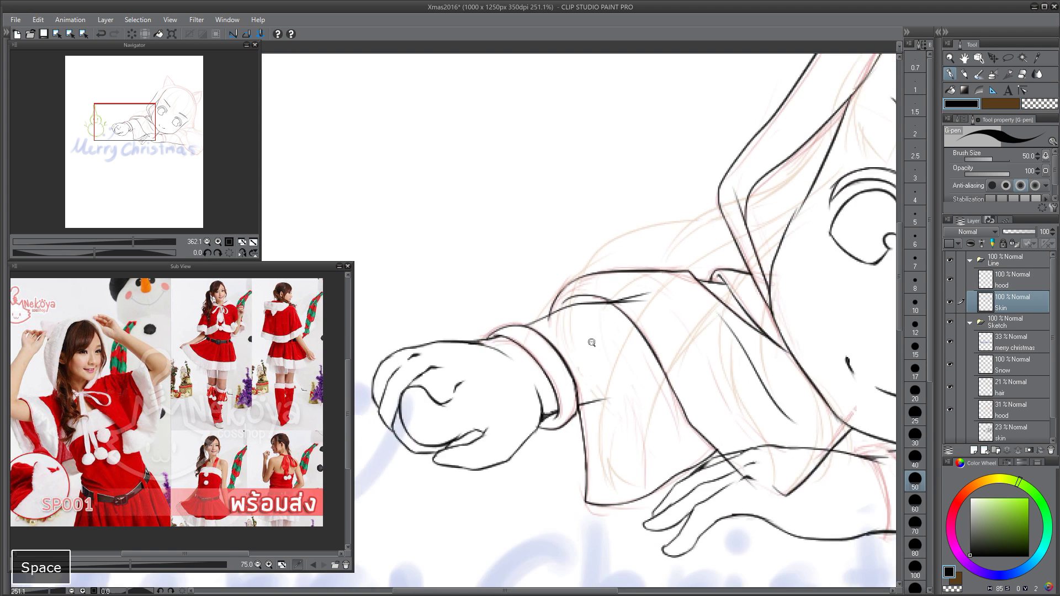
scroll(591, 342, "down", 1)
key("ctrl+z")
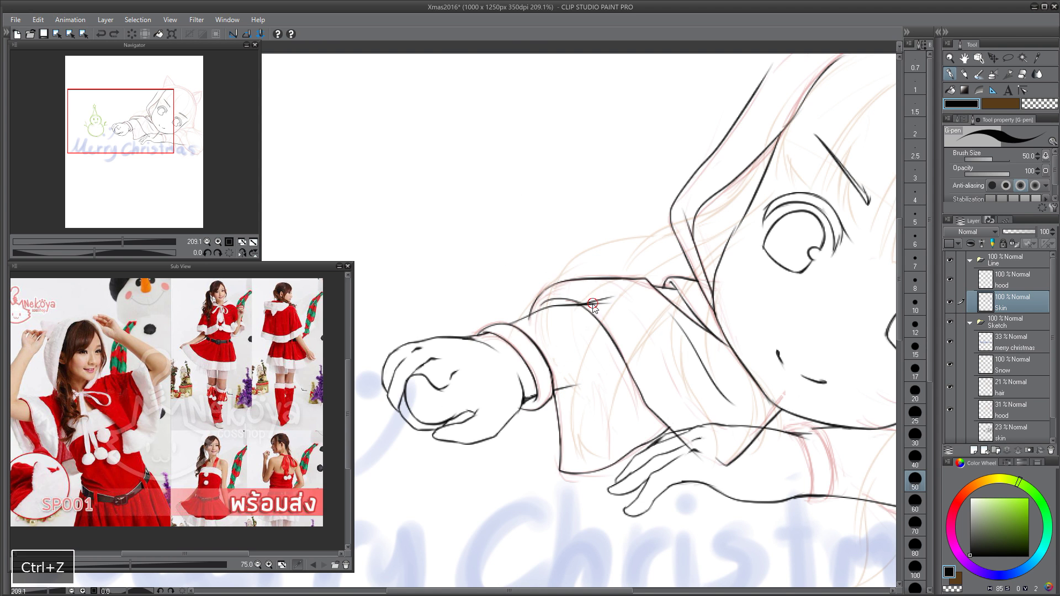
key("c")
key("c")
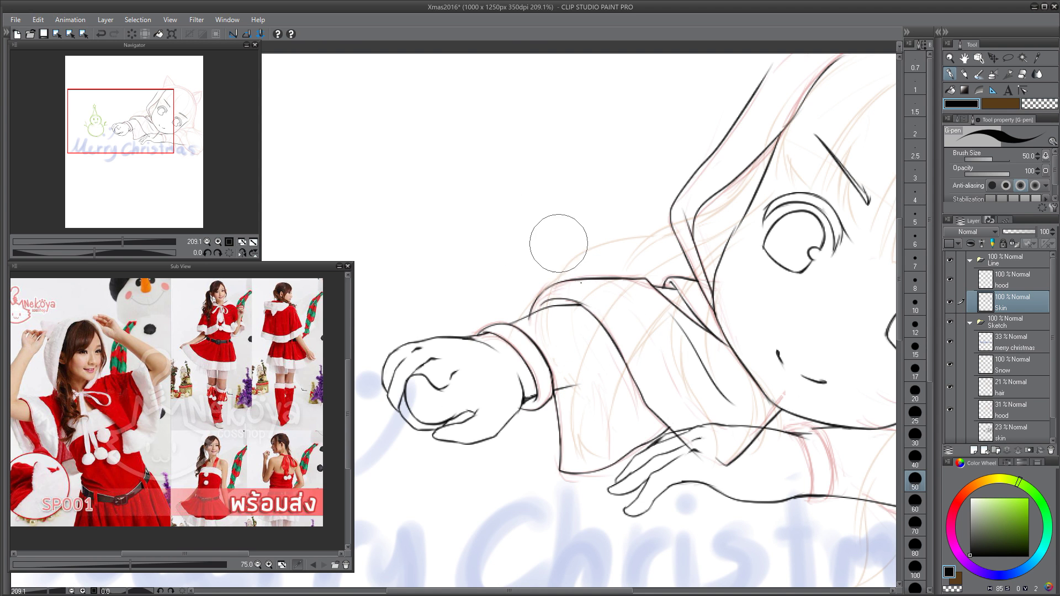
- On the hood layer, erase the cape's fold line where it crosses the resting hand
scroll(574, 276, "down", 4)
left_click(952, 320)
left_click(1013, 279)
key("space")
scroll(604, 324, "up", 3)
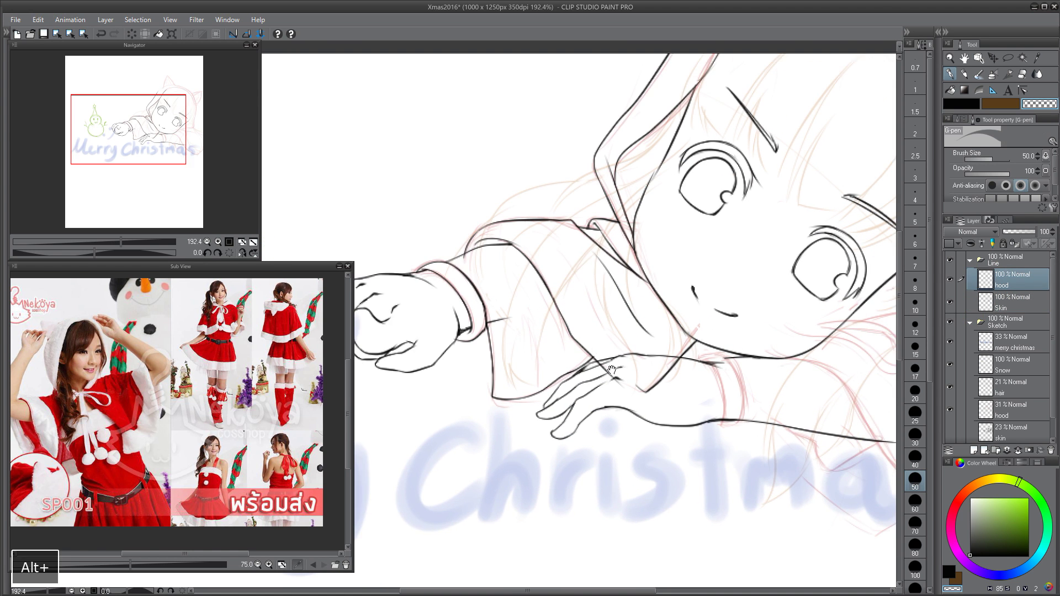
key("ctrl+z")
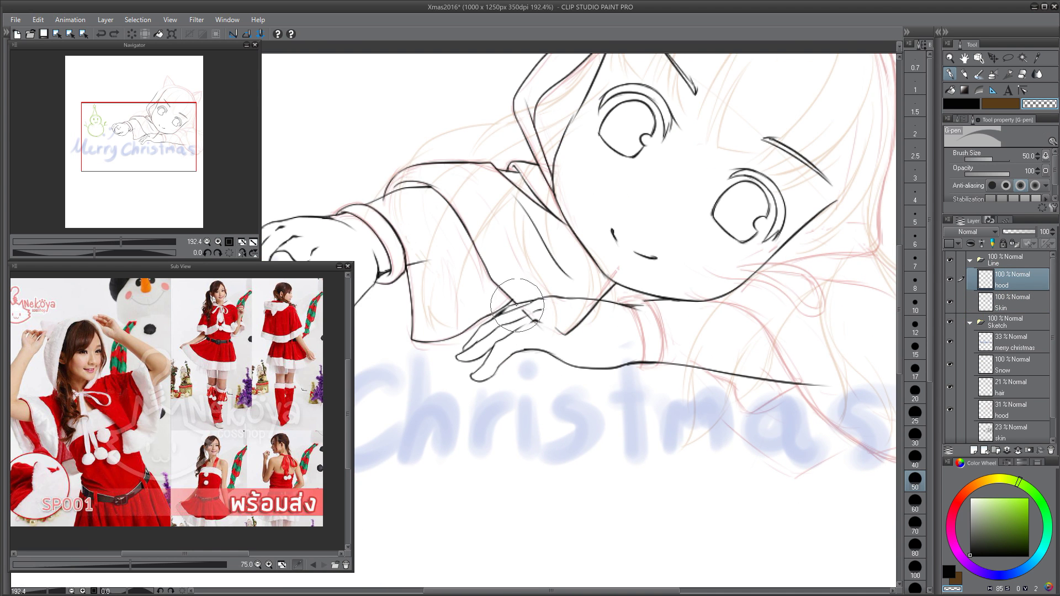
- Ink the hood's lower edge beside the cheek and the side rising from its corner
key("space")
mouse_move(598, 302)
left_mouse_down()
mouse_move(531, 302)
mouse_move(529, 346)
mouse_move(510, 381)
mouse_move(591, 367)
left_mouse_up()
key("ctrl+z")
mouse_move(513, 382)
left_mouse_down()
mouse_move(654, 346)
mouse_move(583, 363)
left_mouse_up()
key("ctrl+z")
key("c")
key("c")
key("ctrl+z")
left_click_drag(643, 349, 665, 177)
key("ctrl+z")
left_click_drag(663, 182, 637, 356)
- Ink the hood's outer outline over the crown of the head, joining it to the sides already inked
mouse_move(502, 213)
left_mouse_down()
mouse_move(610, 286)
mouse_move(653, 293)
left_mouse_up()
left_click_drag(552, 315, 486, 229)
left_click_drag(336, 246, 478, 291)
left_click_drag(553, 367, 536, 271)
key("ctrl+z")
left_click_drag(591, 202, 538, 339)
key("ctrl+z")
left_click_drag(591, 200, 555, 381)
key("ctrl+z")
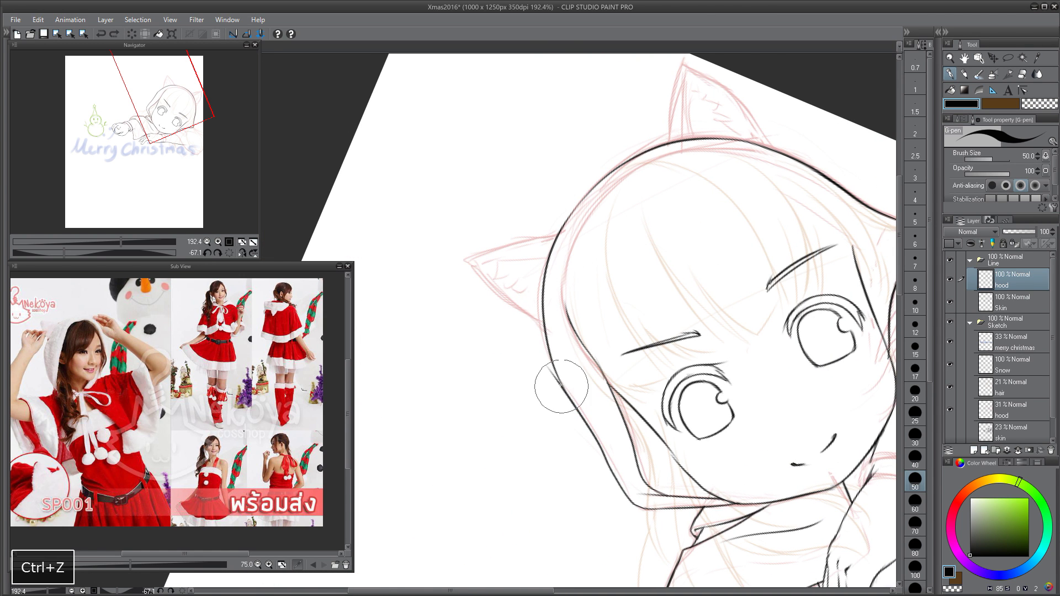
- Ink the hood's inner rim over the forehead and down the far side of the face opening
key("c")
key("c")
key("ctrl+z")
key("ctrl+z")
key("ctrl+z")
mouse_move(567, 311)
left_mouse_down()
mouse_move(574, 247)
mouse_move(627, 178)
left_mouse_up()
key("ctrl+z")
key("space")
left_click_drag(500, 232, 394, 291)
mouse_move(375, 221)
left_mouse_down()
mouse_move(557, 215)
mouse_move(595, 302)
left_mouse_up()
key("ctrl+z")
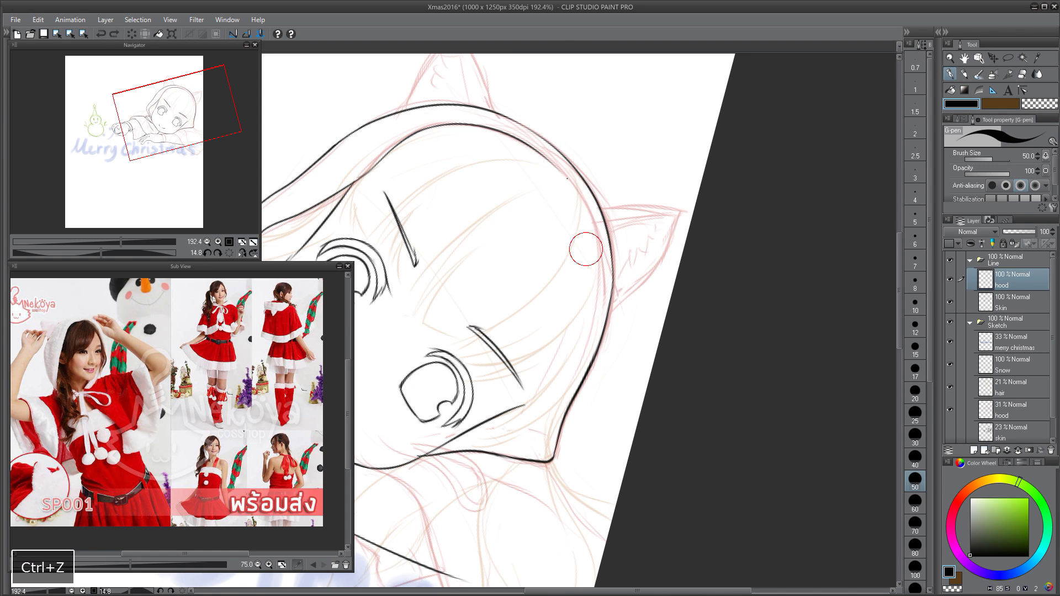
left_click_drag(563, 183, 590, 211)
key("ctrl+z")
- Ink the cat ear on top of the hood with both outer edges and an inner fold line
key("space")
mouse_move(402, 80)
left_mouse_down()
mouse_move(459, 288)
mouse_move(512, 231)
left_mouse_up()
key("ctrl+z")
left_click_drag(511, 231, 552, 319)
key("ctrl+z")
left_click_drag(511, 231, 554, 322)
key("ctrl+z")
key("c")
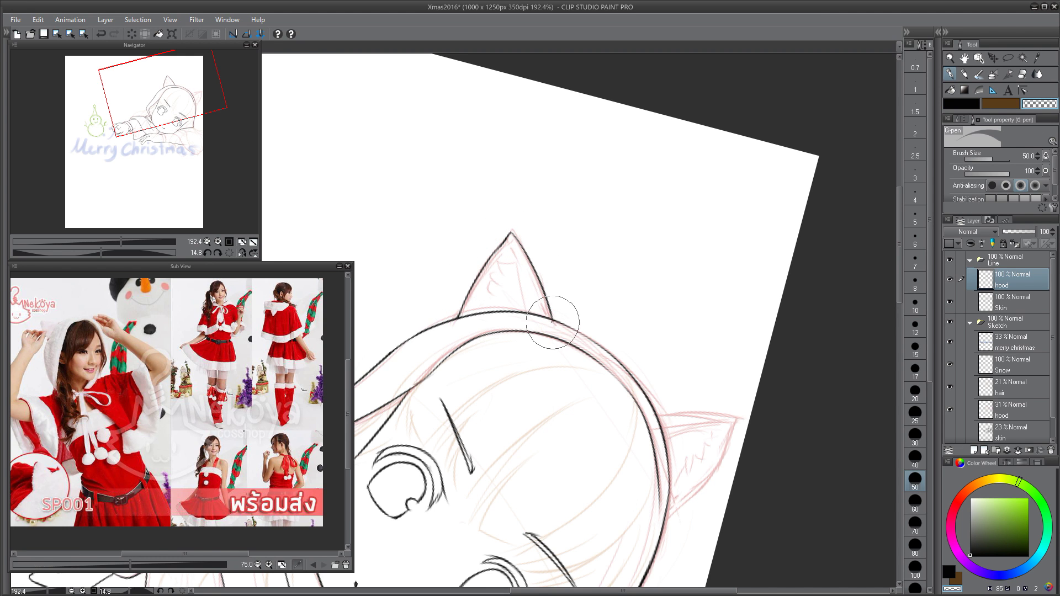
key("c")
key("space")
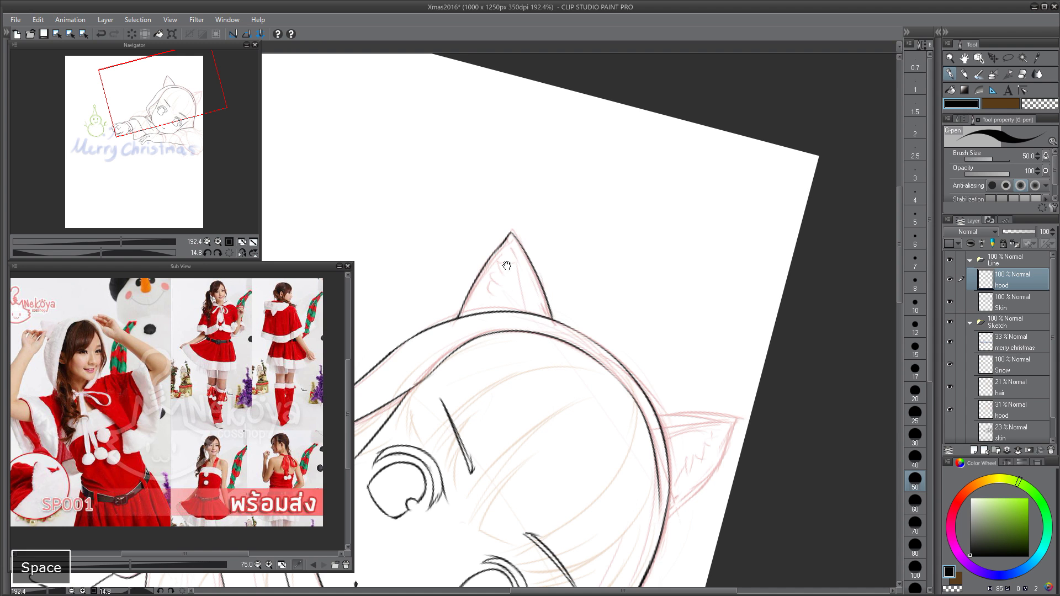
key("ctrl+z")
key("ctrl+z")
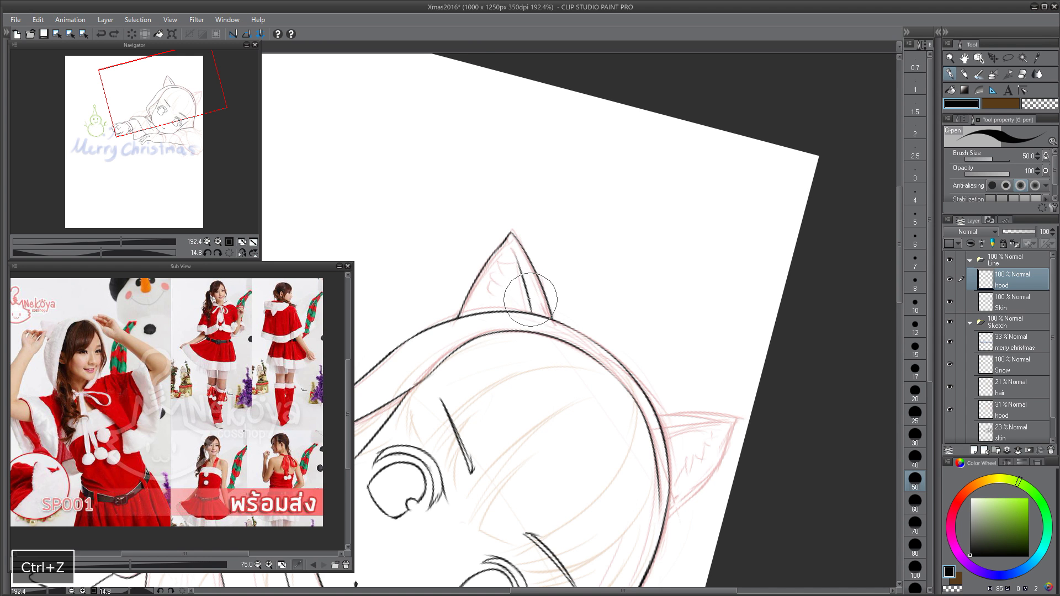
- Ink the second cat ear on the hood's side with its outer edges and inner fold line
key("space")
left_click_drag(635, 397, 555, 281)
key("shift+space")
mouse_move(555, 280)
left_mouse_down()
mouse_move(485, 97)
mouse_move(492, 160)
left_mouse_up()
key("ctrl+z")
mouse_move(491, 249)
left_mouse_down()
mouse_move(525, 184)
mouse_move(583, 292)
left_mouse_up()
key("ctrl+z")
key("ctrl+z")
key("space")
left_click_drag(517, 241, 683, 212)
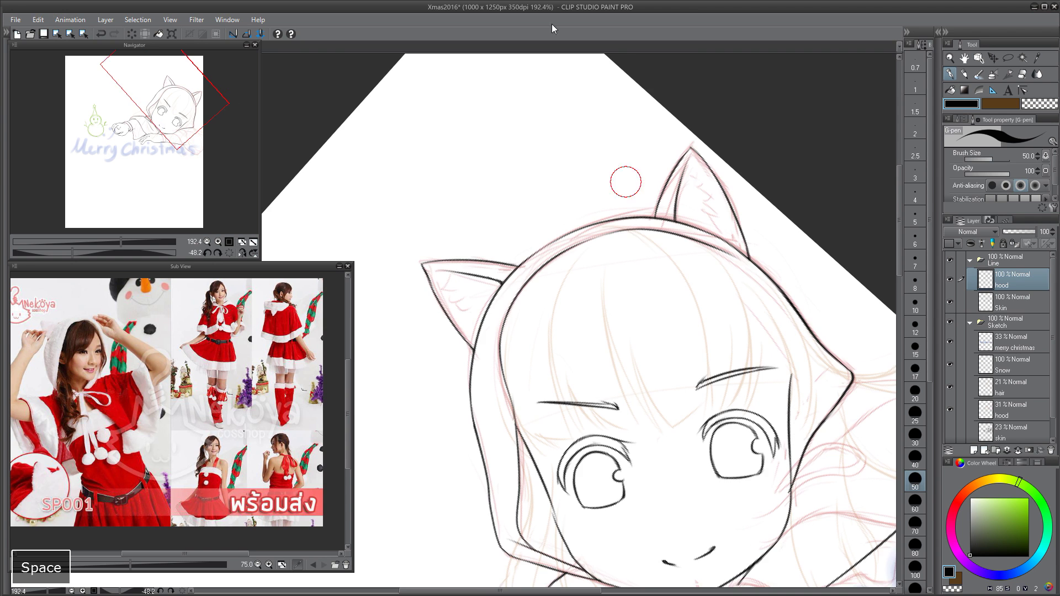
- Ink the ribbon loop hanging beside the chin under the hood's lower edge
key("s")
key("space")
left_click_drag(424, 337, 579, 109)
mouse_move(561, 216)
left_mouse_down()
mouse_move(528, 138)
mouse_move(434, 33)
left_mouse_up()
key("c")
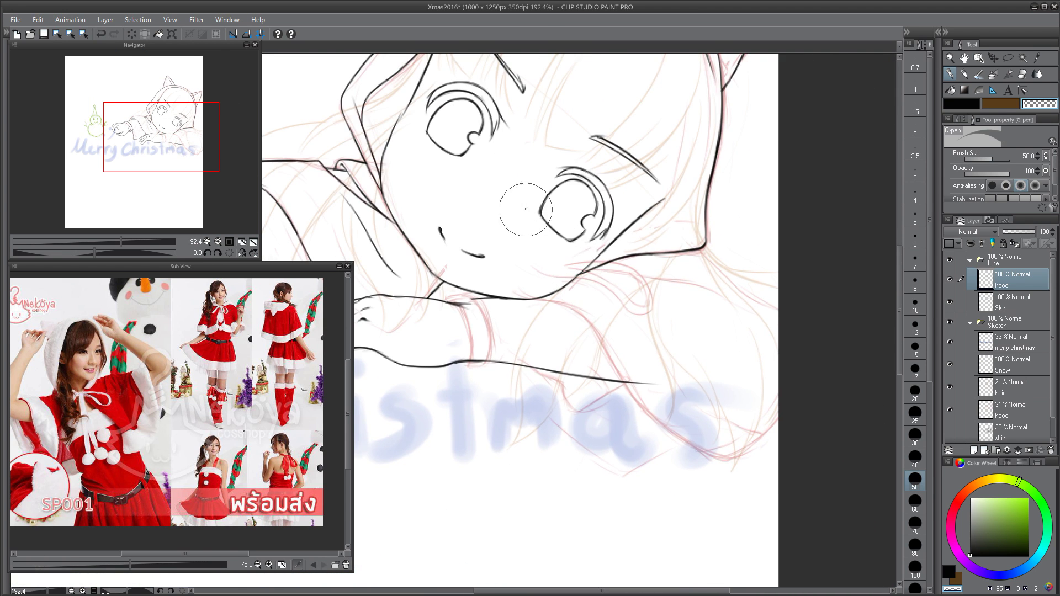
key("c")
key("ctrl+z")
left_click_drag(588, 272, 647, 305)
key("ctrl+z")
key("ctrl+z")
left_click_drag(613, 262, 655, 299)
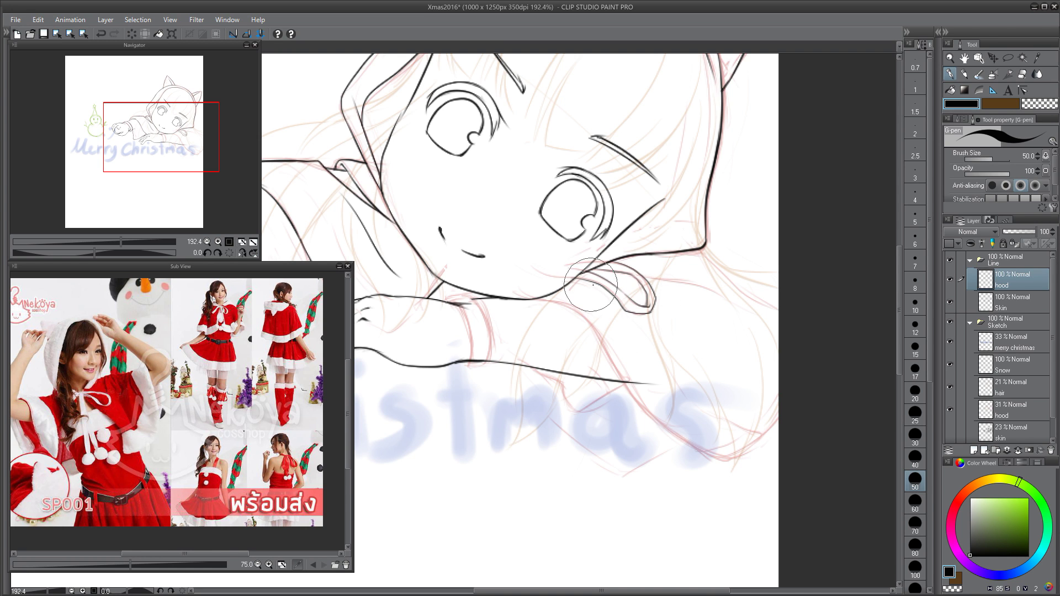
- Ink the cape's back line from the hood corner to the canvas edge and a fold line behind the ribbon loop
key("space")
mouse_move(651, 254)
left_mouse_down()
mouse_move(575, 226)
mouse_move(635, 268)
left_mouse_up()
key("ctrl+z")
mouse_move(574, 252)
left_mouse_down()
mouse_move(632, 260)
mouse_move(670, 282)
left_mouse_up()
mouse_move(576, 251)
left_mouse_down()
mouse_move(627, 252)
mouse_move(696, 285)
left_mouse_up()
key("ctrl+z")
key("ctrl+z")
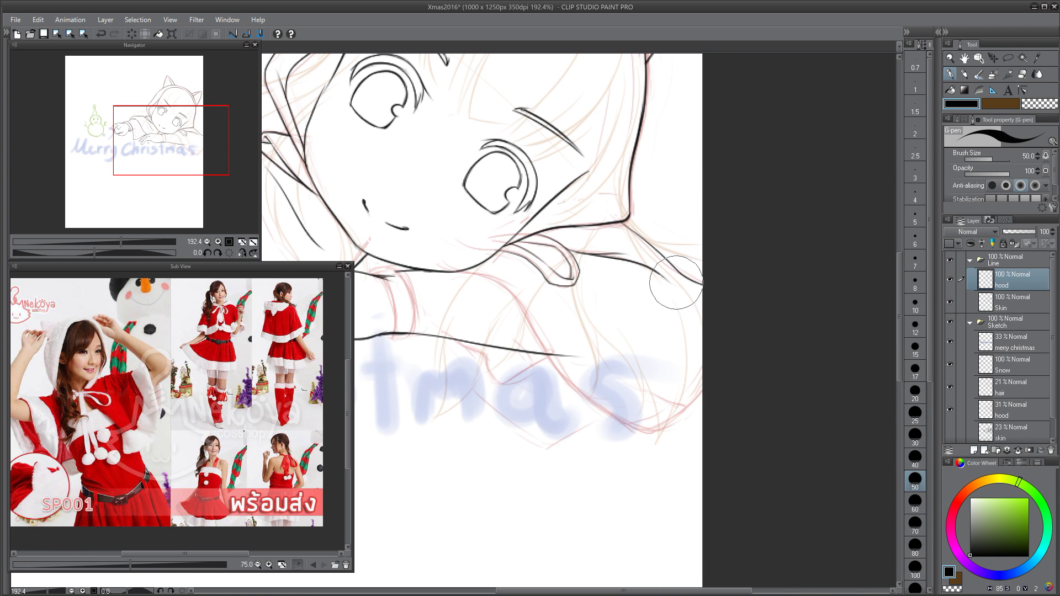
key("ctrl+z")
- Ink the cape's edge from under the chin over the resting arm to its lower corner and up to the canvas edge
left_click_drag(455, 270, 527, 317)
key("ctrl+z")
left_click_drag(500, 273, 603, 402)
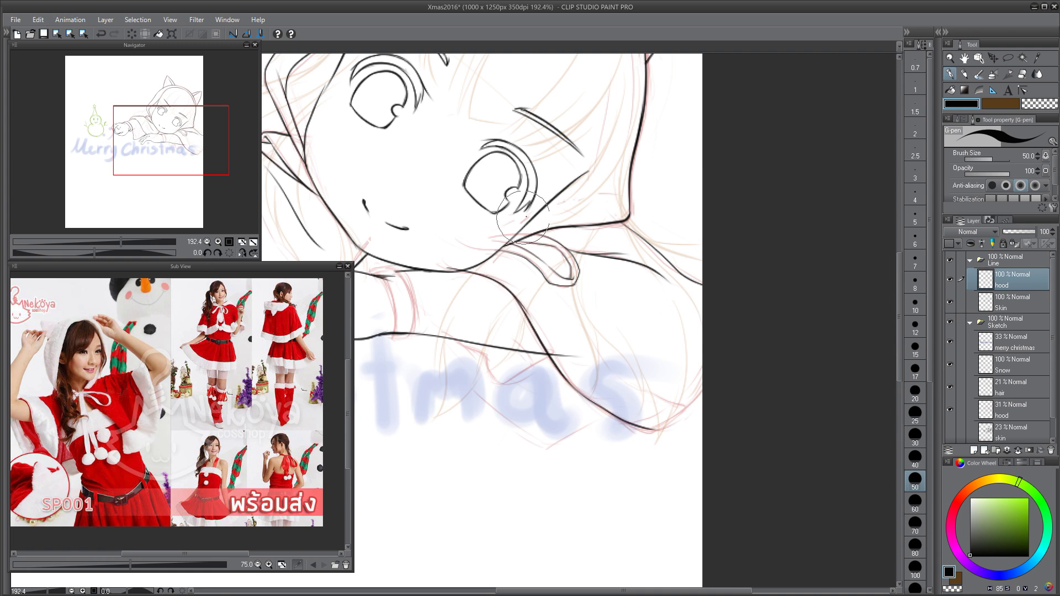
left_click_drag(656, 430, 706, 392)
- Ink the small wavy cape hem hanging beneath the resting forearm
key("space")
left_click_drag(652, 320, 773, 380)
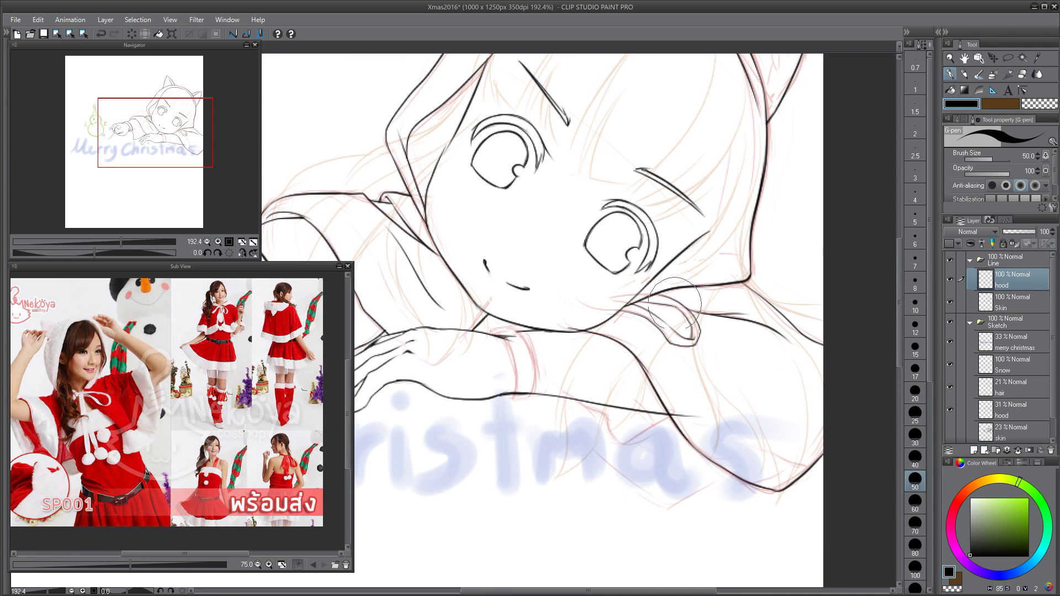
key("ctrl+z")
left_click_drag(562, 390, 610, 427)
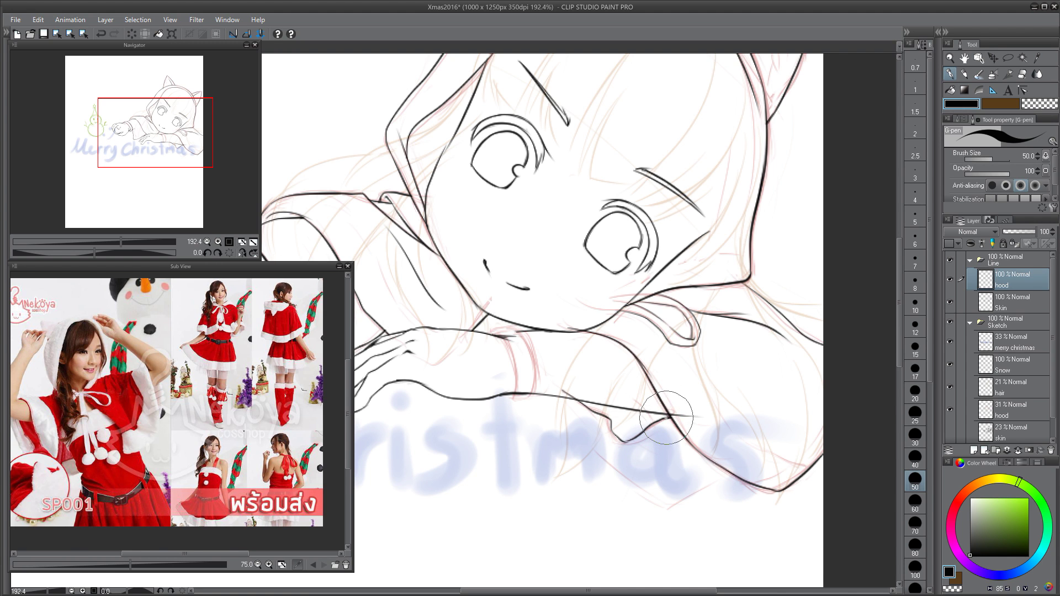
left_click_drag(628, 440, 624, 442)
key("ctrl+z")
key("ctrl+z")
key("ctrl+z")
key("ctrl+z")
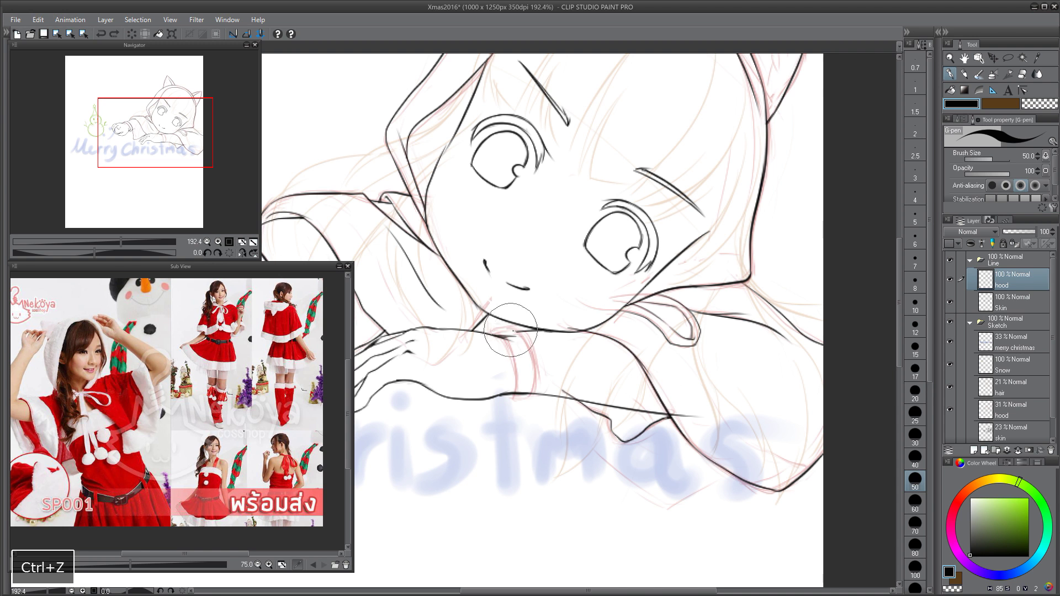
- Ink the cuff around the resting arm's wrist with inner and outer edges and rounded ends
left_click_drag(446, 277, 544, 287)
mouse_move(554, 403)
left_mouse_down()
mouse_move(582, 393)
mouse_move(596, 538)
mouse_move(592, 456)
left_mouse_up()
key("ctrl+z")
key("ctrl+z")
key("ctrl+z")
key("ctrl+z")
key("ctrl+z")
key("space")
key("ctrl+z")
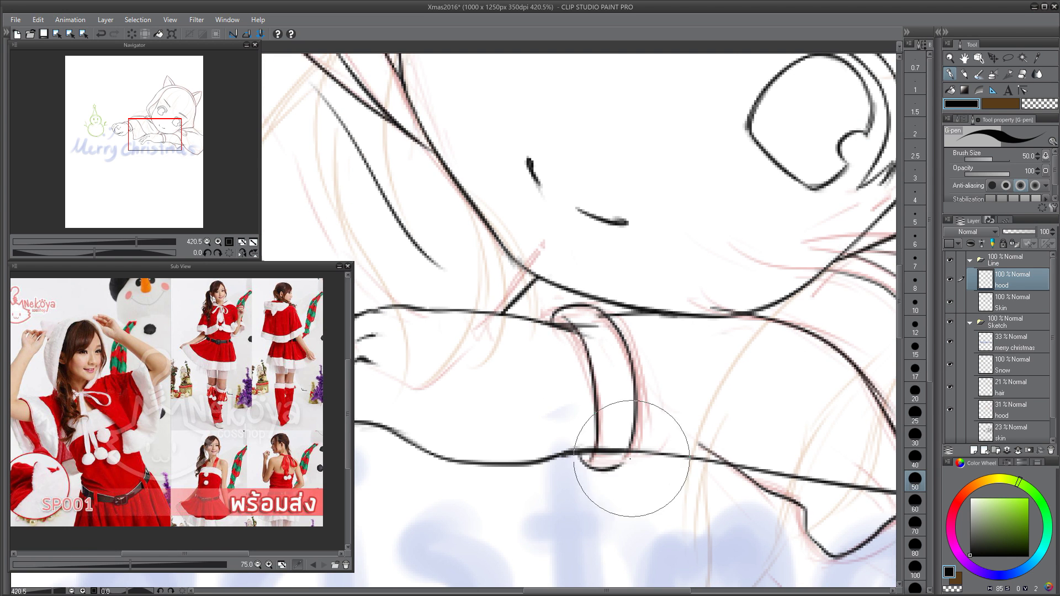
key("ctrl+z")
key("c")
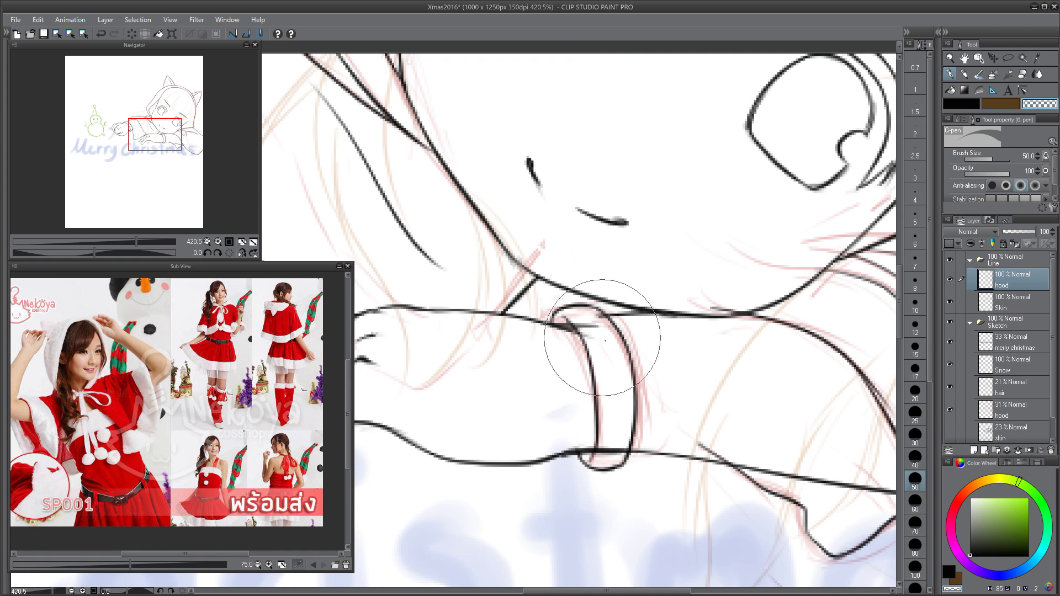
- On the Skin layer, erase the arm lines passing through the resting wrist's cuff
left_click(1014, 302)
left_click_drag(583, 326, 599, 322)
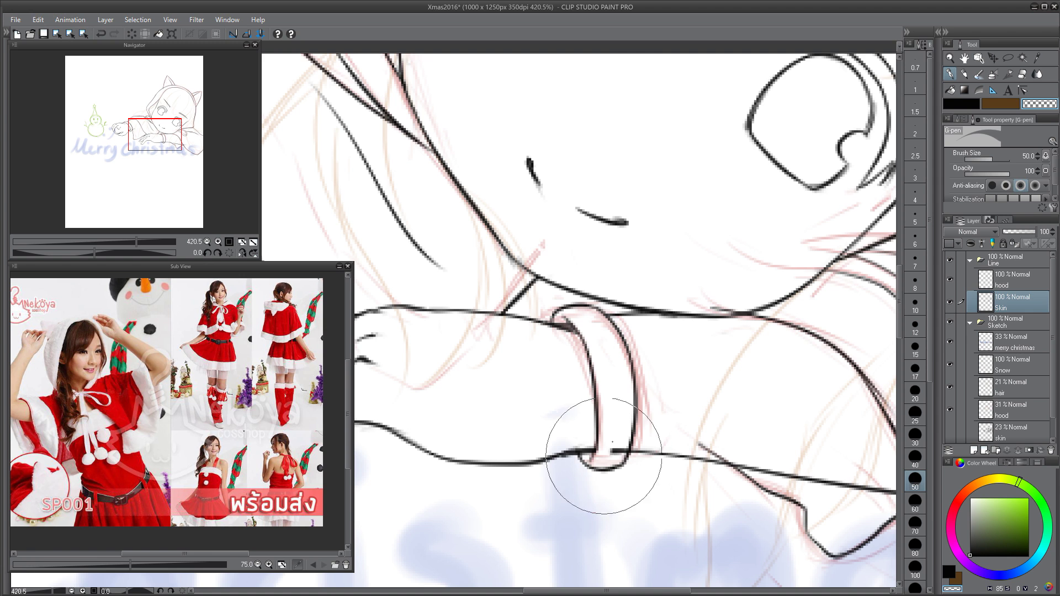
left_click(840, 278, "ctrl+shift")
key("c")
key("ctrl+z")
key("ctrl+z")
left_click_drag(667, 362, 757, 183)
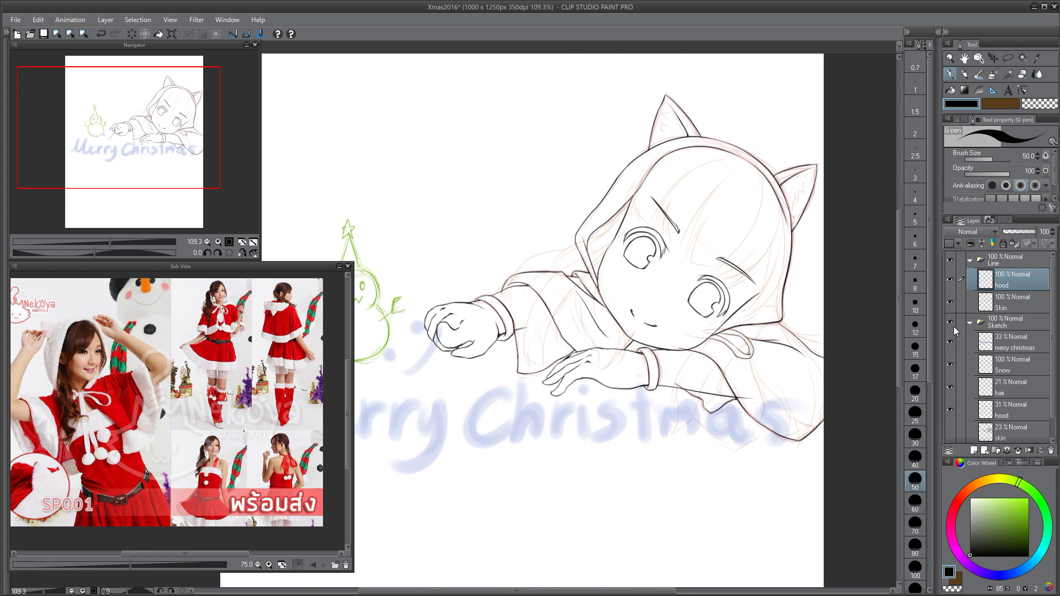
- Hide the Sketch folder and erase the forearm line extending past the cape's edge on the Skin layer
left_click(949, 322)
left_click(985, 307)
scroll(638, 381, "up", 2)
left_click_drag(744, 422, 664, 417)
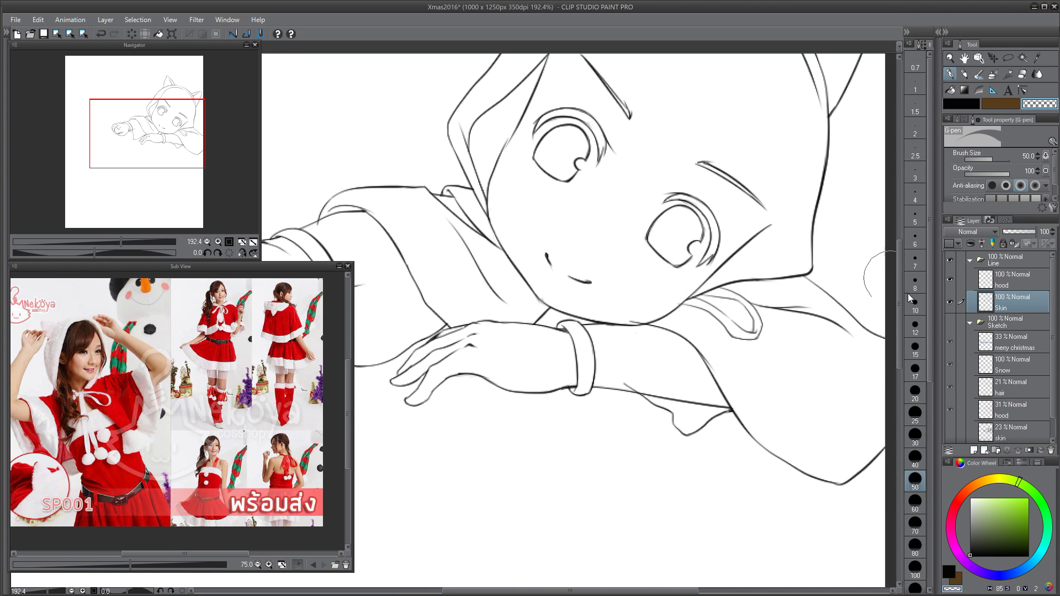
- On the hood layer, erase the overshooting start of the small hem beneath the resting forearm
left_click(1016, 279)
left_click_drag(643, 312, 649, 365)
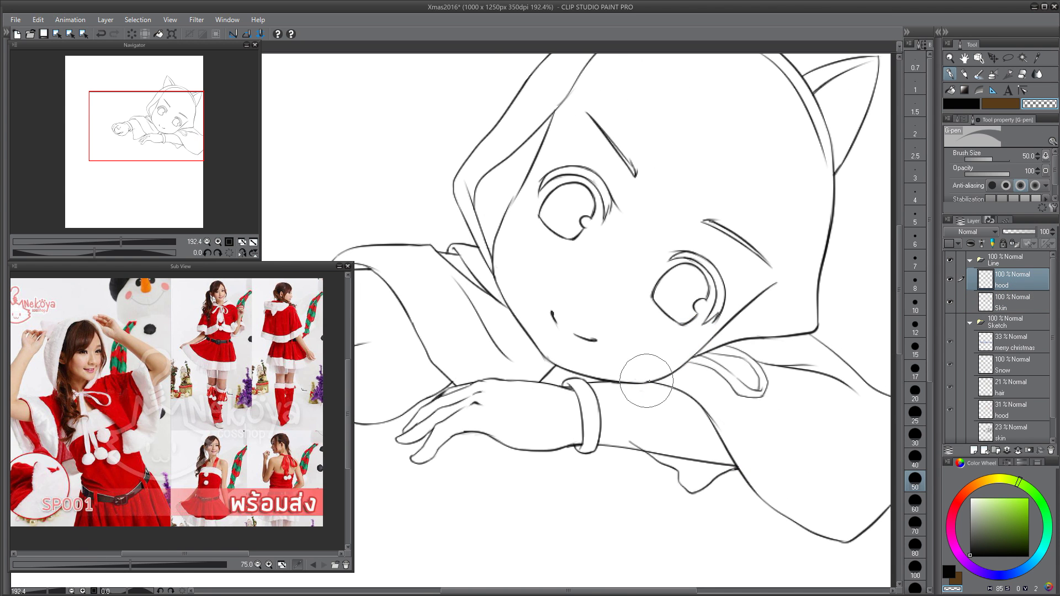
key("c")
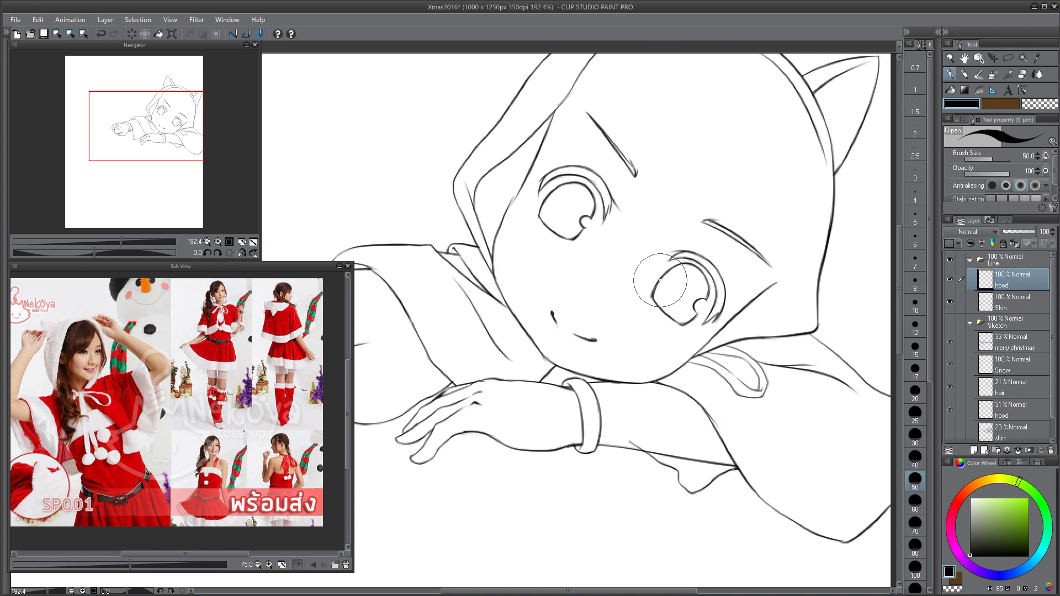
key("c")
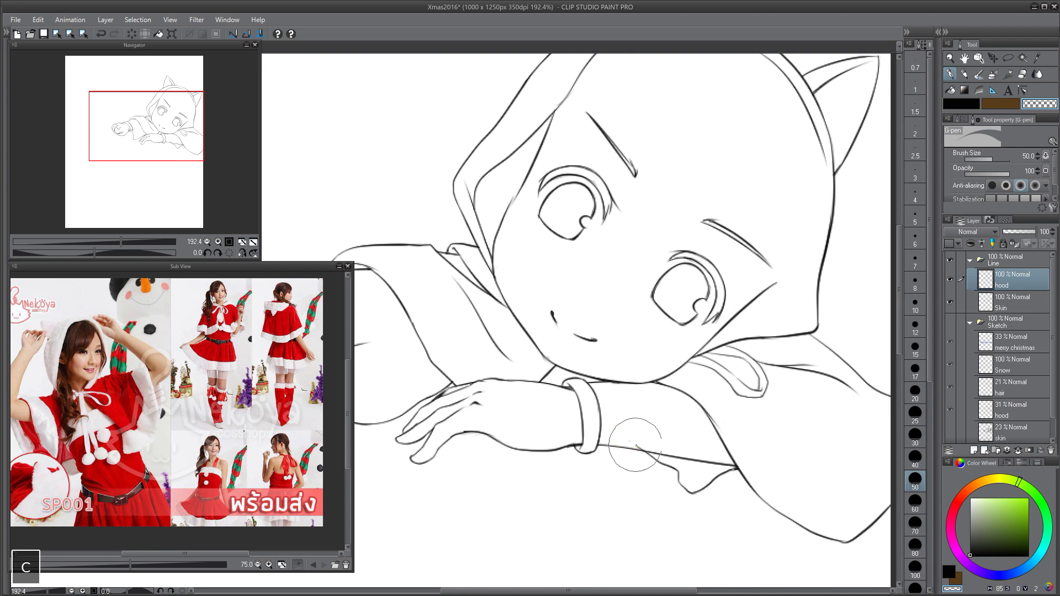
left_click_drag(680, 444, 585, 457)
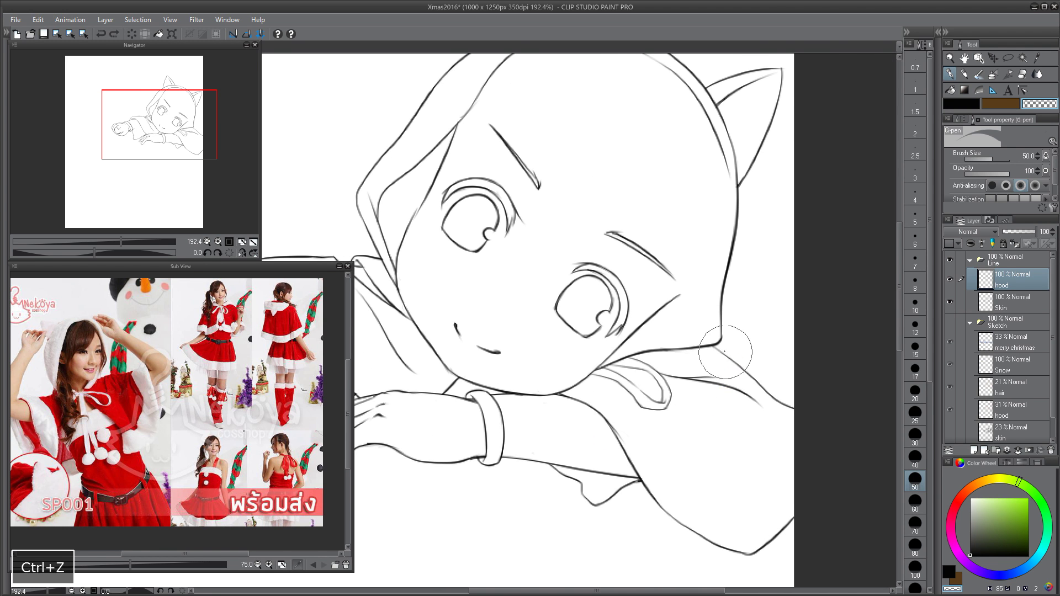
key("c")
left_click_drag(678, 326, 829, 329)
left_click(772, 382, "ctrl+shift")
left_click_drag(771, 382, 716, 381)
- Show the Sketch folder again and add a new layer named hair above the Skin line layer
left_click(949, 322)
mouse_move(803, 171)
left_mouse_down()
mouse_move(773, 185)
mouse_move(760, 208)
left_mouse_up()
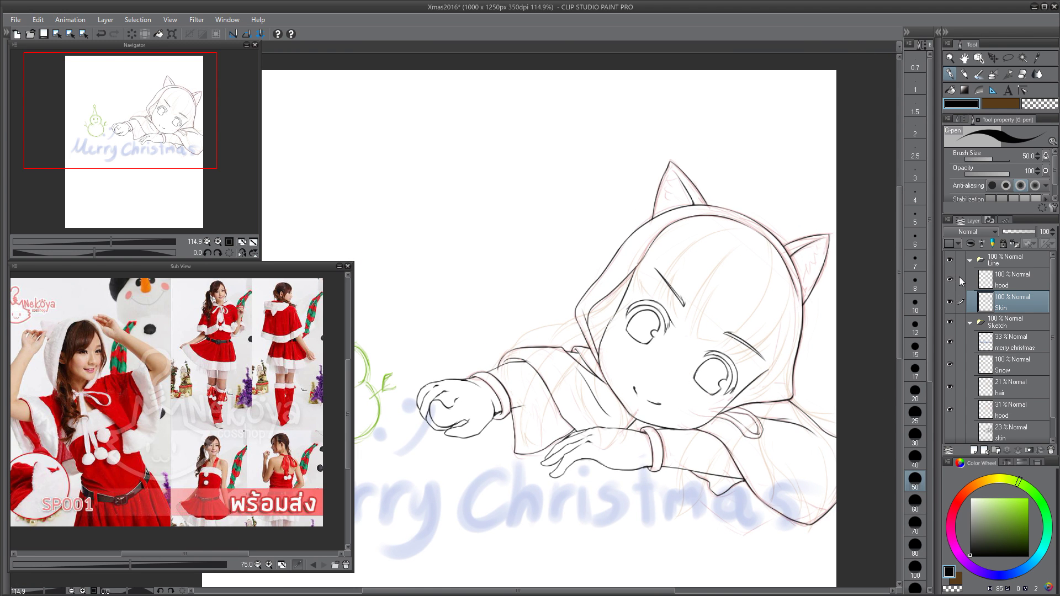
left_click(974, 454)
double_click(1004, 306)
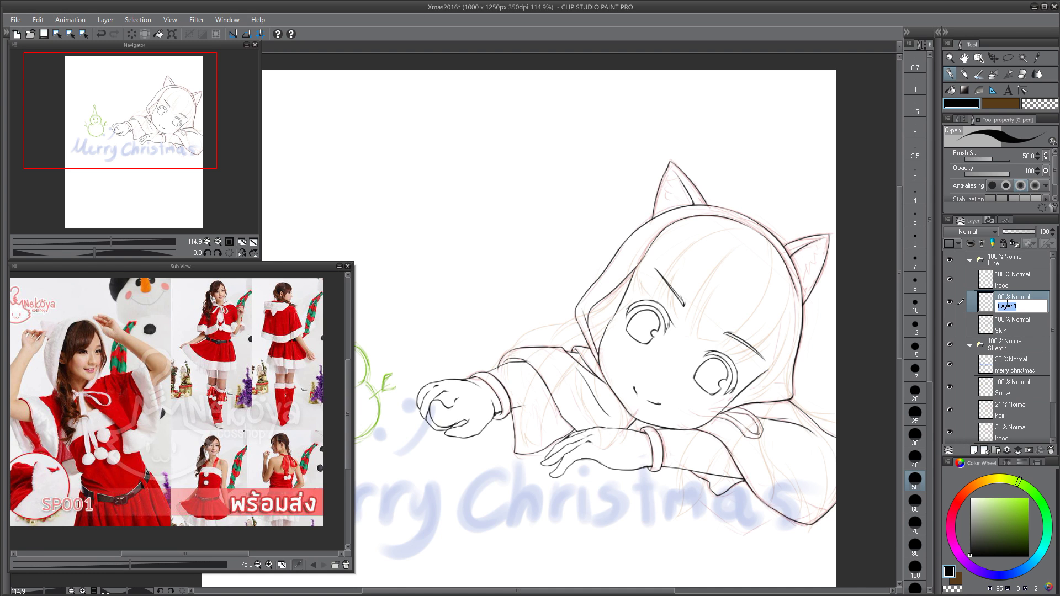
type("hair")
key("Return")
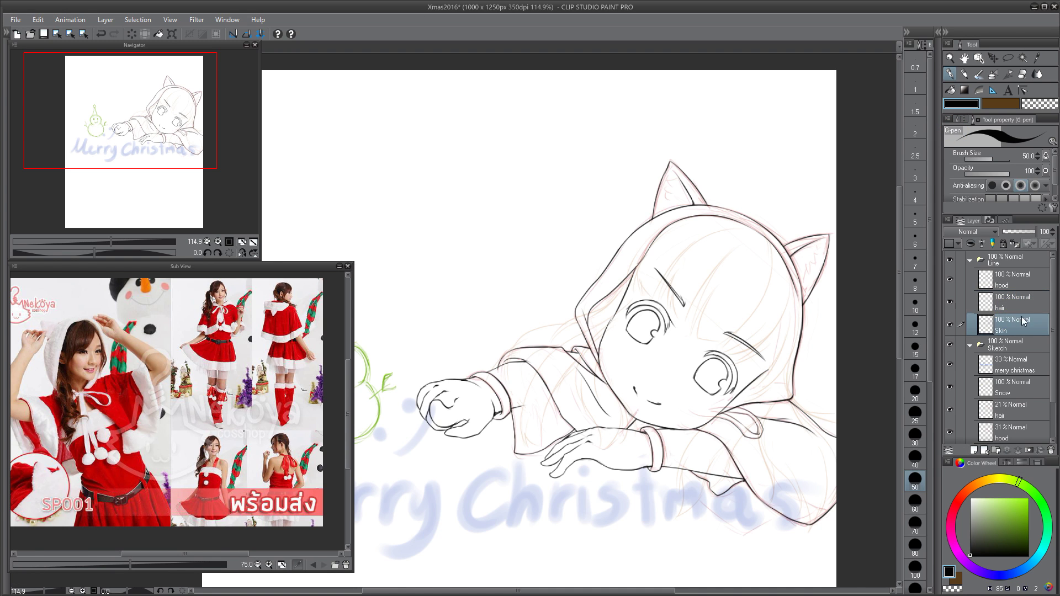
- Hide the hood sketch and fade the hood line layer to 69% and Skin to 31% opacity, making the hair line layer active
left_click(1010, 280)
left_click_drag(1020, 232, 1026, 232)
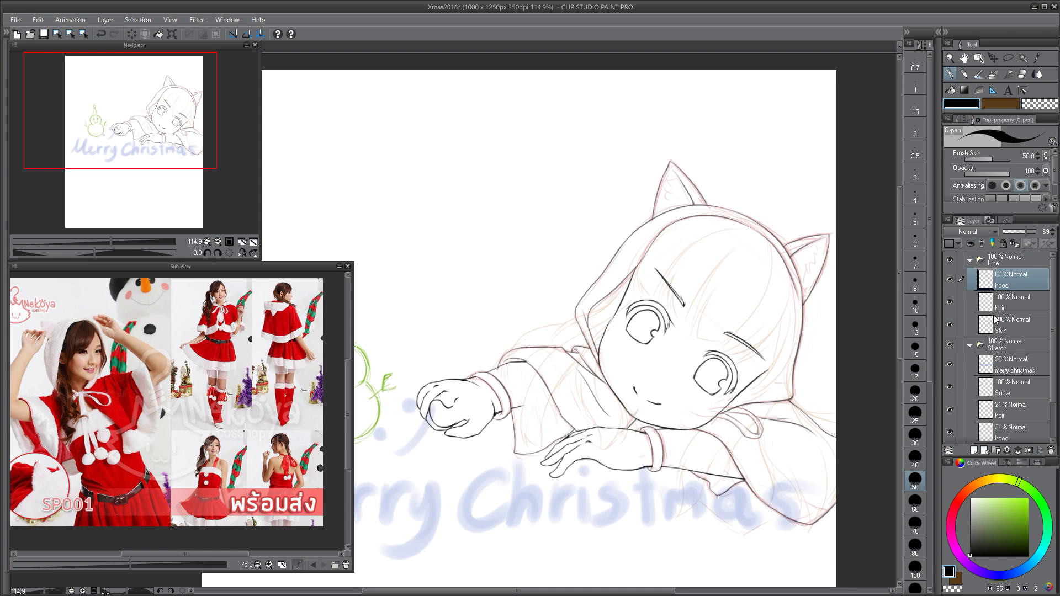
left_click(950, 431)
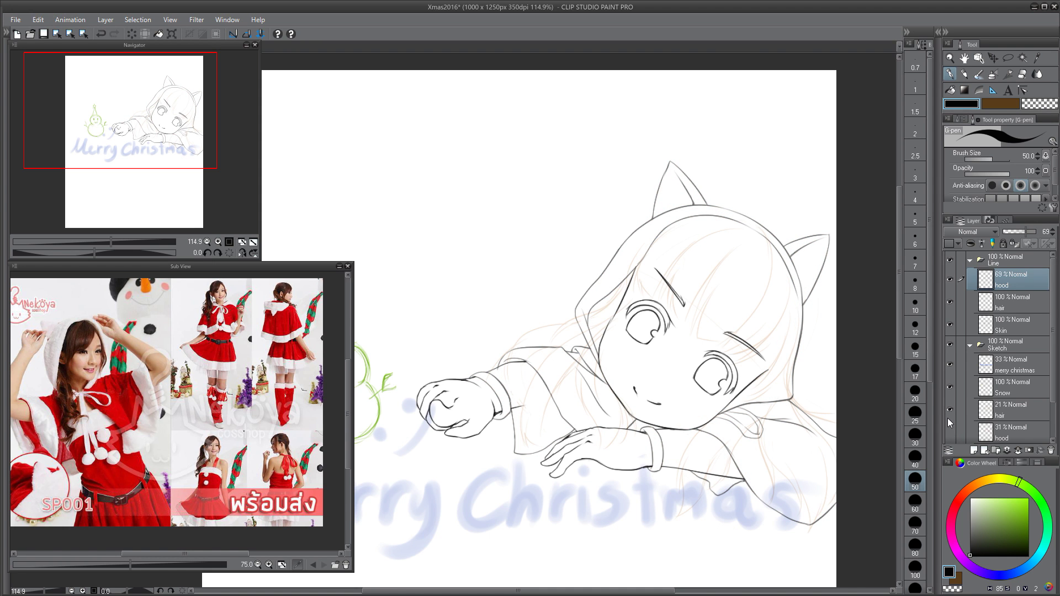
left_click(1010, 324)
left_click_drag(1033, 232, 1015, 232)
left_click(1016, 301)
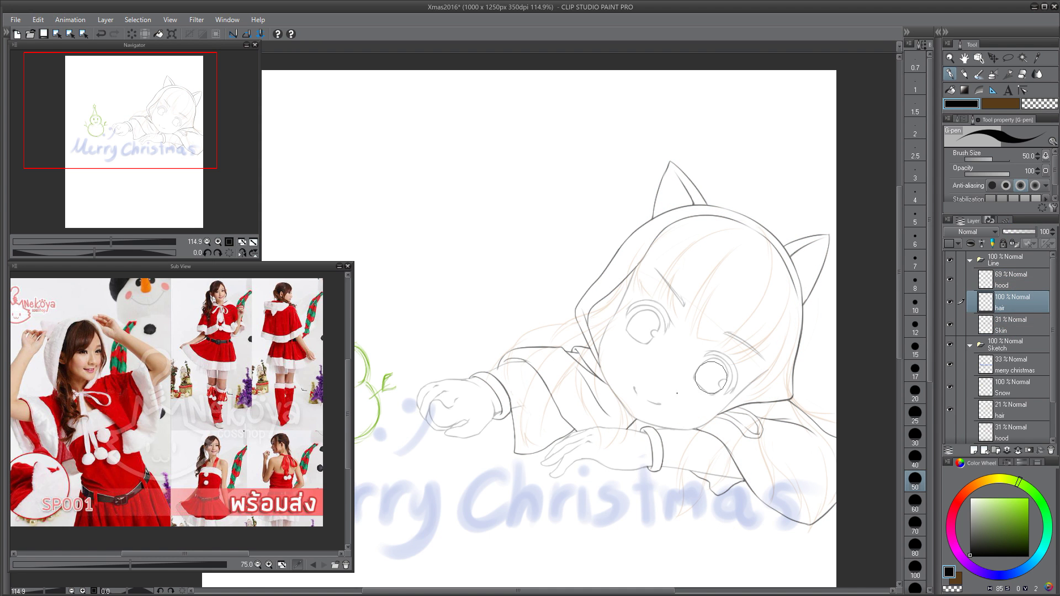
- Ink the long curved bang strand falling from the crown to the right side of the fringe
scroll(671, 207, "up", 3)
left_click_drag(756, 206, 719, 333)
key("ctrl+z")
mouse_move(741, 253)
left_mouse_down()
mouse_move(648, 105)
mouse_move(670, 349)
left_mouse_up()
key("ctrl+z")
mouse_move(640, 137)
left_mouse_down()
mouse_move(671, 350)
mouse_move(659, 334)
mouse_move(666, 351)
mouse_move(670, 176)
mouse_move(667, 330)
mouse_move(690, 342)
mouse_move(647, 362)
left_mouse_up()
key("ctrl+z")
key("ctrl+z")
key("ctrl+z")
key("ctrl+z")
key("ctrl+z")
key("ctrl+z")
- Ink the pointed central bang strands that converge between the eyebrows, redoing uneven strokes
left_click_drag(612, 266, 644, 365)
key("ctrl+z")
key("ctrl+z")
left_click_drag(591, 233, 589, 327)
key("ctrl+z")
left_click_drag(599, 185, 601, 334)
mouse_move(595, 213)
left_mouse_down()
mouse_move(627, 370)
mouse_move(601, 278)
mouse_move(626, 355)
left_mouse_up()
key("ctrl+z")
left_click_drag(618, 313, 636, 372)
key("ctrl+z")
left_click_drag(615, 288, 632, 369)
key("ctrl+z")
key("ctrl+z")
key("ctrl+z")
key("ctrl+z")
- Ink the fringe strands above the left eye and the short outer ones beside the hood's edge
mouse_move(541, 282)
left_mouse_down()
mouse_move(554, 349)
mouse_move(565, 214)
left_mouse_up()
key("ctrl+z")
key("ctrl+z")
mouse_move(539, 338)
left_mouse_down()
mouse_move(565, 192)
mouse_move(538, 345)
left_mouse_up()
mouse_move(537, 223)
left_mouse_down()
mouse_move(542, 354)
mouse_move(535, 349)
left_mouse_up()
key("ctrl+z")
key("ctrl+z")
left_click_drag(476, 297, 502, 356)
key("ctrl+z")
mouse_move(496, 325)
left_mouse_down()
mouse_move(517, 352)
mouse_move(504, 339)
left_mouse_up()
key("ctrl+z")
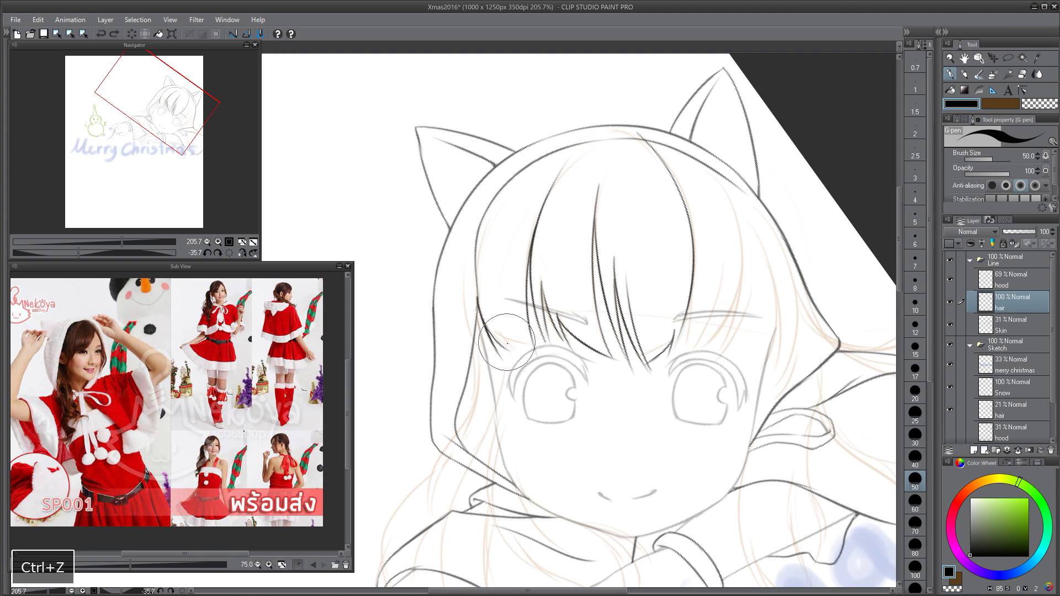
- Ink the long side lock curving from the left end of the fringe down past the cheek
mouse_move(461, 297)
left_mouse_down()
mouse_move(488, 362)
mouse_move(482, 250)
mouse_move(473, 362)
left_mouse_up()
key("space")
key("ctrl+z")
left_click_drag(505, 261, 471, 364)
key("ctrl+z")
mouse_move(505, 259)
left_mouse_down()
mouse_move(484, 353)
mouse_move(456, 410)
left_mouse_up()
key("ctrl+z")
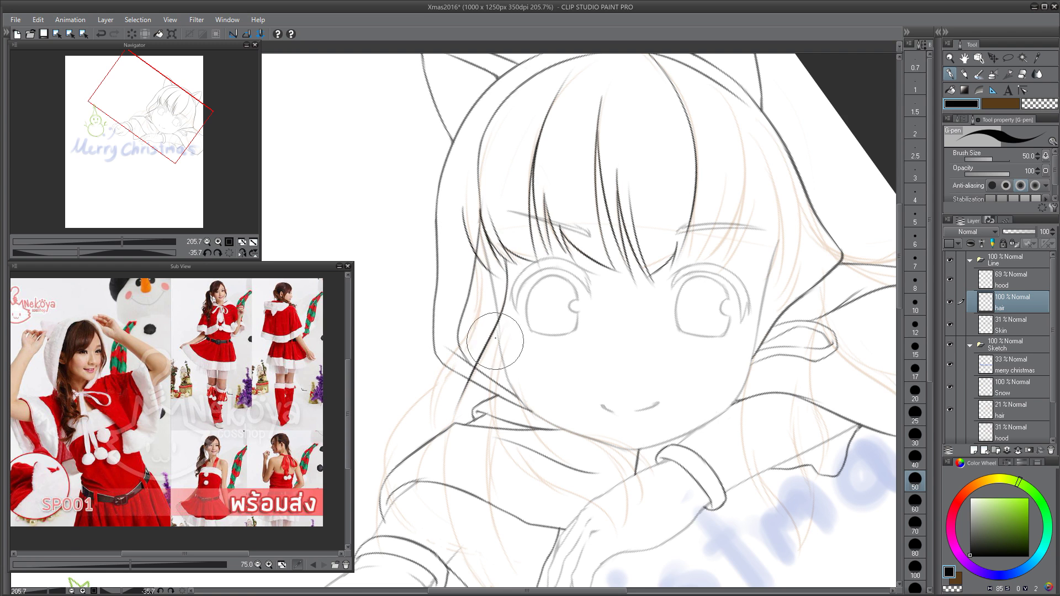
- Ink the inner strands of the left side lock as it falls below the cheek over the cape
mouse_move(522, 443)
left_mouse_down()
mouse_move(511, 354)
mouse_move(570, 410)
left_mouse_up()
key("ctrl+z")
key("ctrl+z")
left_click_drag(507, 358, 552, 407)
left_click_drag(521, 324, 543, 348)
key("ctrl+z")
left_click_drag(518, 280, 542, 347)
key("ctrl+z")
- Ink the strands sweeping beneath the chin and over the resting hand and wrist
mouse_move(515, 288)
left_mouse_down()
mouse_move(568, 360)
mouse_move(608, 381)
mouse_move(561, 352)
mouse_move(627, 432)
mouse_move(575, 345)
mouse_move(641, 428)
left_mouse_up()
key("ctrl+z")
left_click_drag(579, 345, 642, 412)
key("ctrl+z")
left_click_drag(581, 346, 649, 428)
mouse_move(605, 359)
left_mouse_down()
mouse_move(671, 386)
mouse_move(662, 331)
left_mouse_up()
key("ctrl+z")
key("space")
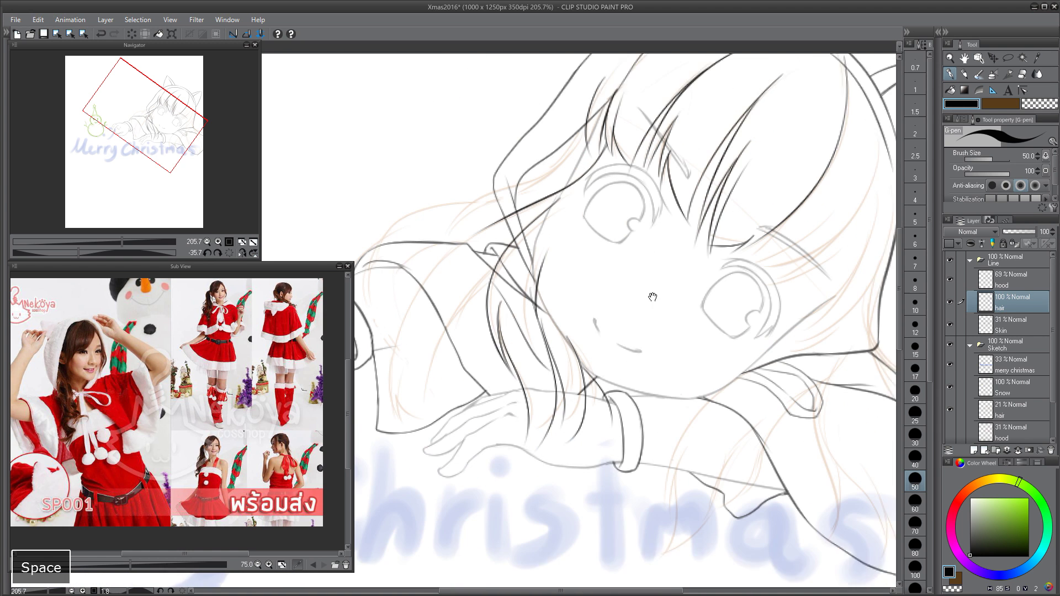
- Add a short strand beneath the chin near the wrist cuff and clean its overlap with transparent colour
key("5")
left_click_drag(618, 143, 607, 178)
key("ctrl+z")
left_click_drag(602, 348, 617, 392)
key("c")
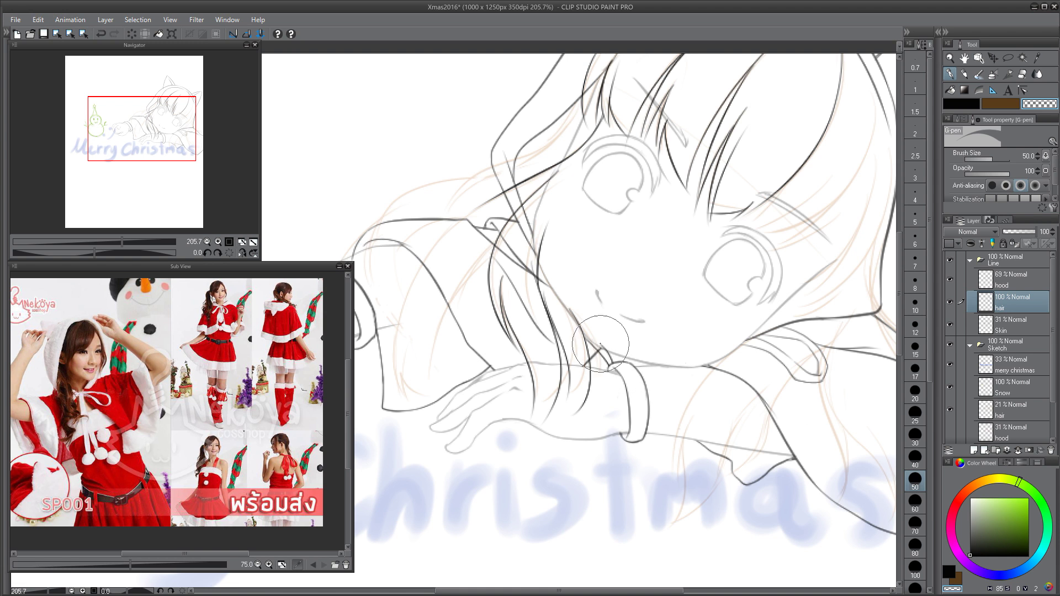
key("c")
- Ink the outer wavy lock flowing from the hood opening across the cape and sleeve, retrying its strands
key("space")
left_click_drag(459, 296, 555, 344)
left_click_drag(534, 302, 525, 388)
key("shift+space")
left_click_drag(635, 326, 627, 180)
mouse_move(548, 108)
left_mouse_down()
mouse_move(585, 212)
mouse_move(568, 367)
left_mouse_up()
key("ctrl+z")
left_click_drag(599, 206, 567, 371)
mouse_move(605, 266)
left_mouse_down()
mouse_move(569, 389)
mouse_move(586, 232)
mouse_move(550, 355)
mouse_move(576, 353)
mouse_move(551, 409)
left_mouse_up()
key("ctrl+z")
key("ctrl+z")
key("ctrl+z")
key("ctrl+z")
- Undo the rejected lock strokes and erase stray line ends over the sleeve with transparent colour
key("space")
key("ctrl+z")
key("ctrl+z")
key("ctrl+z")
mouse_move(544, 325)
left_mouse_down()
mouse_move(551, 302)
mouse_move(546, 326)
left_mouse_up()
key("c")
key("ctrl+z")
left_click_drag(555, 394, 484, 444)
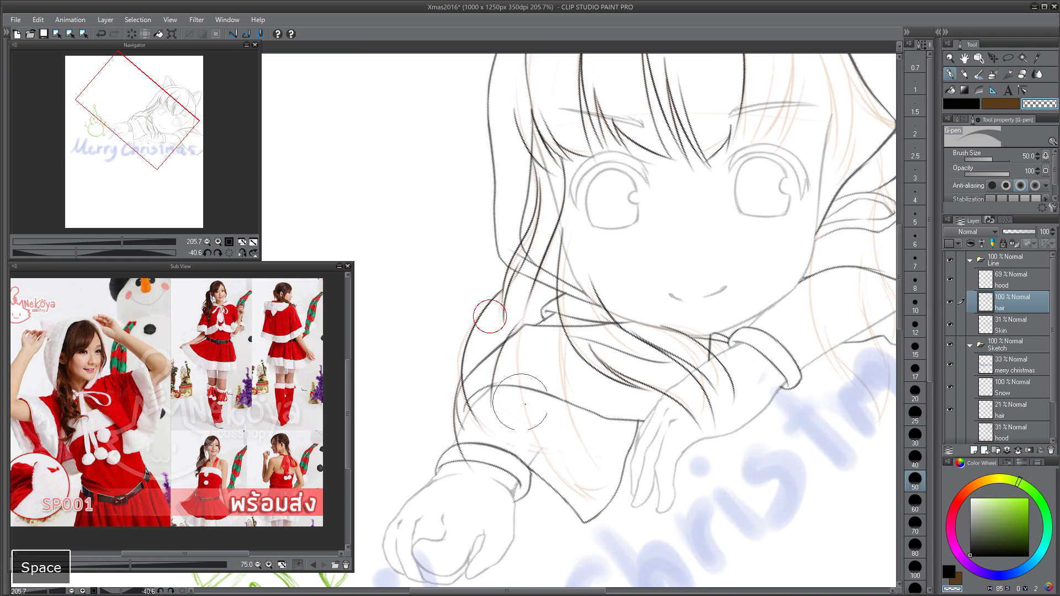
key("c")
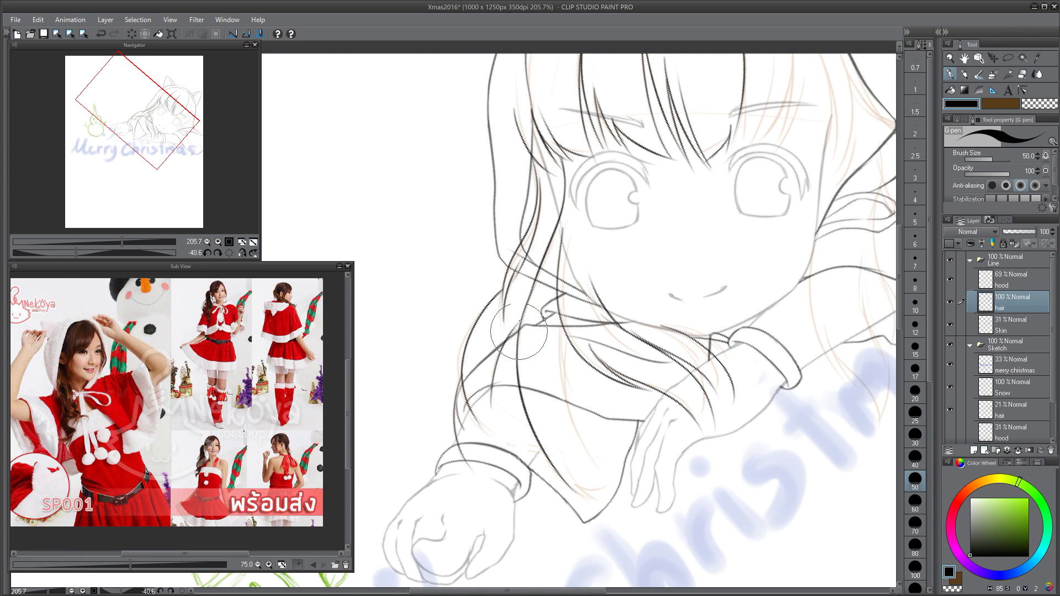
- Ink the long strand of the left lock running down the cape to a tip at its lower corner
key("ctrl+z")
mouse_move(581, 486)
left_mouse_down()
mouse_move(539, 432)
mouse_move(549, 445)
left_mouse_up()
key("ctrl+z")
key("ctrl+z")
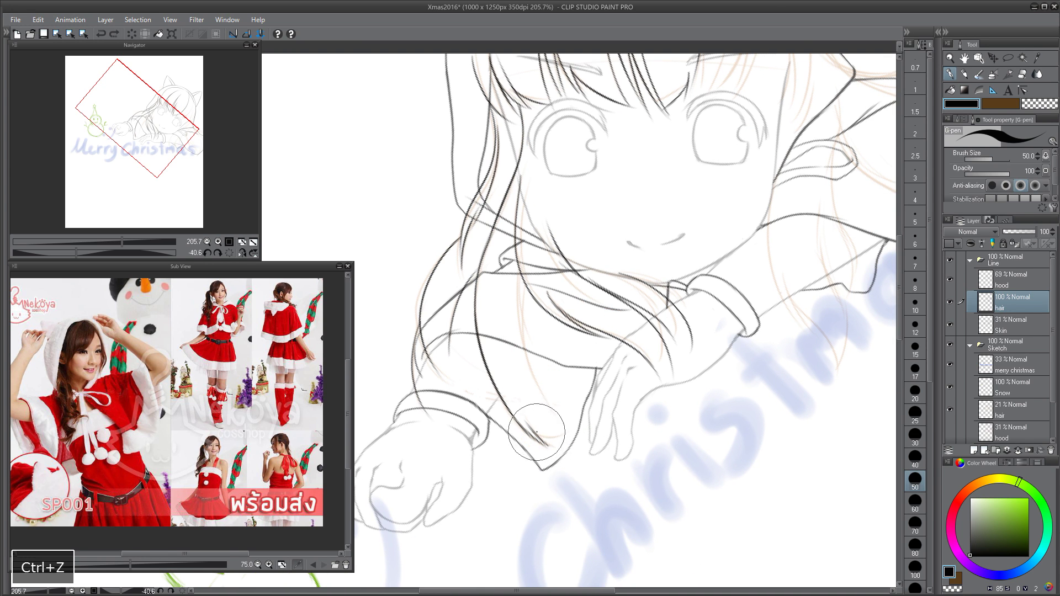
- Fill in the left lock with inner strands between the hood's edge and the cape's lower corner
mouse_move(535, 432)
left_mouse_down()
mouse_move(503, 408)
mouse_move(545, 236)
left_mouse_up()
key("ctrl+z")
key("ctrl+z")
mouse_move(504, 323)
left_mouse_down()
mouse_move(539, 256)
mouse_move(511, 302)
left_mouse_up()
key("ctrl+z")
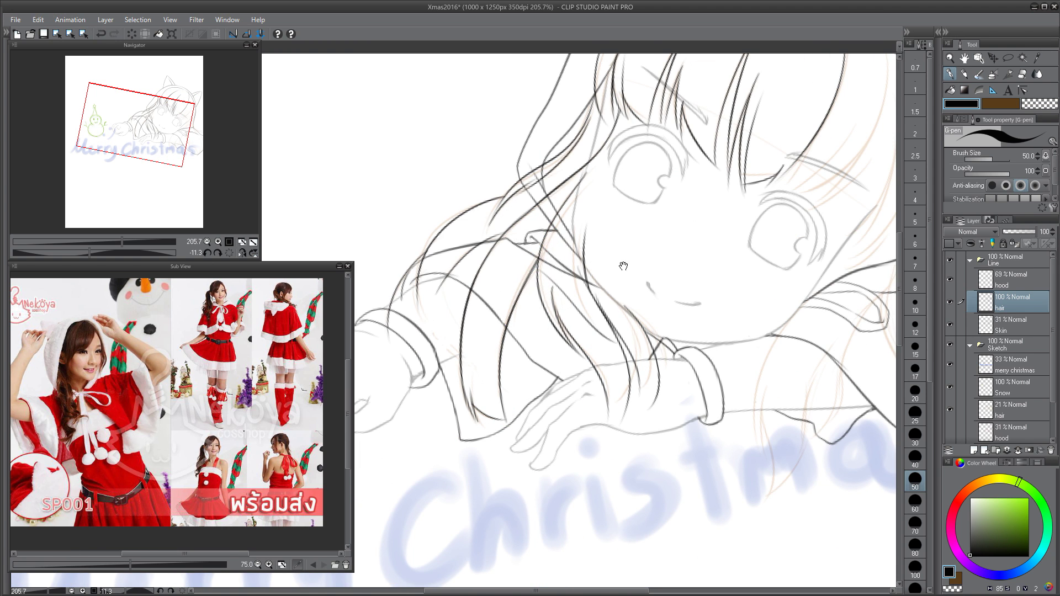
left_click_drag(623, 266, 607, 342)
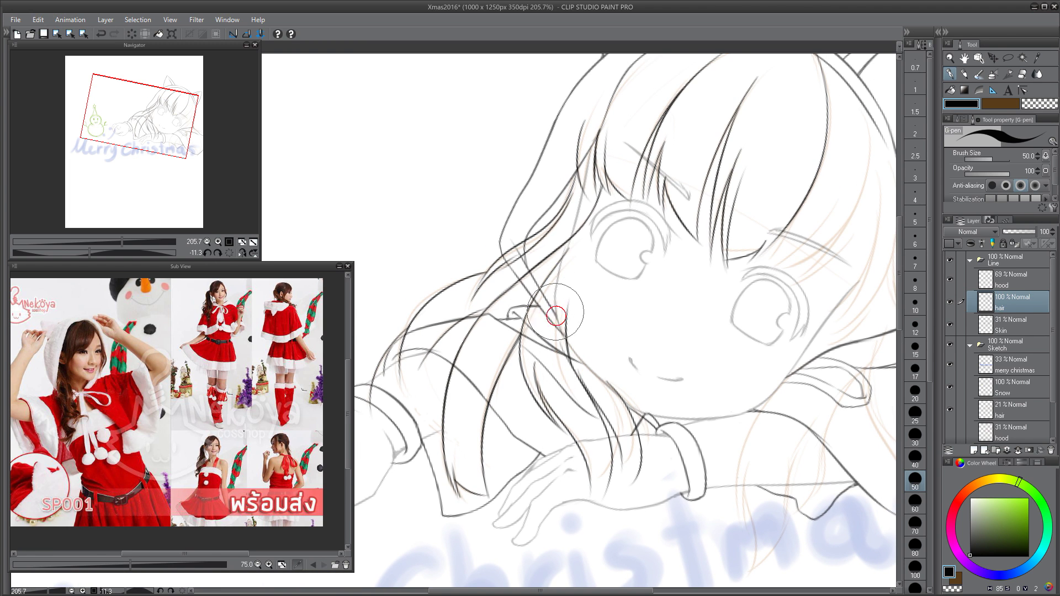
key("ctrl+y")
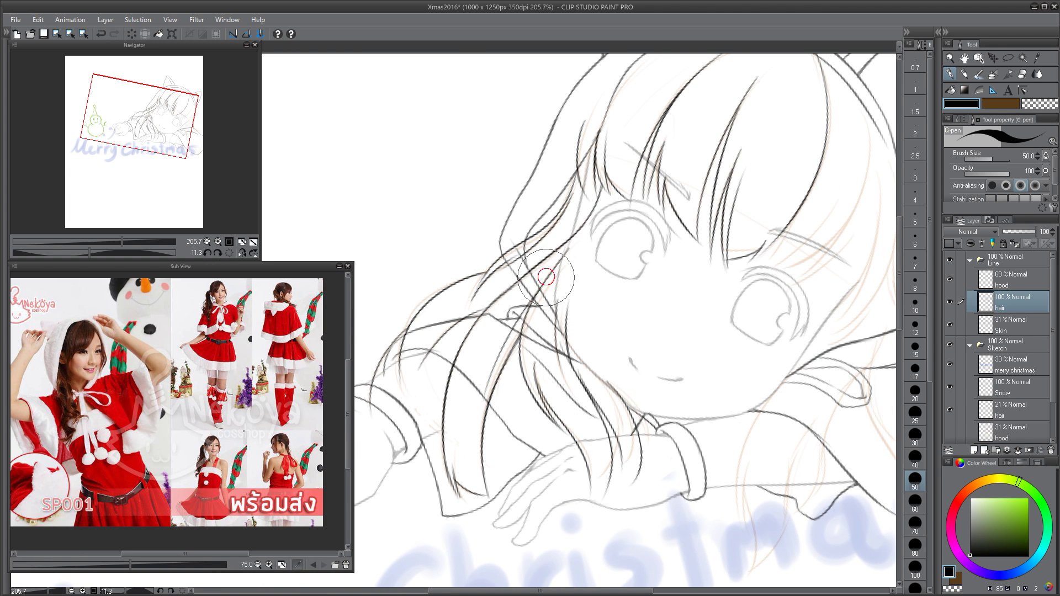
left_click_drag(568, 212, 421, 256)
key("ctrl+z")
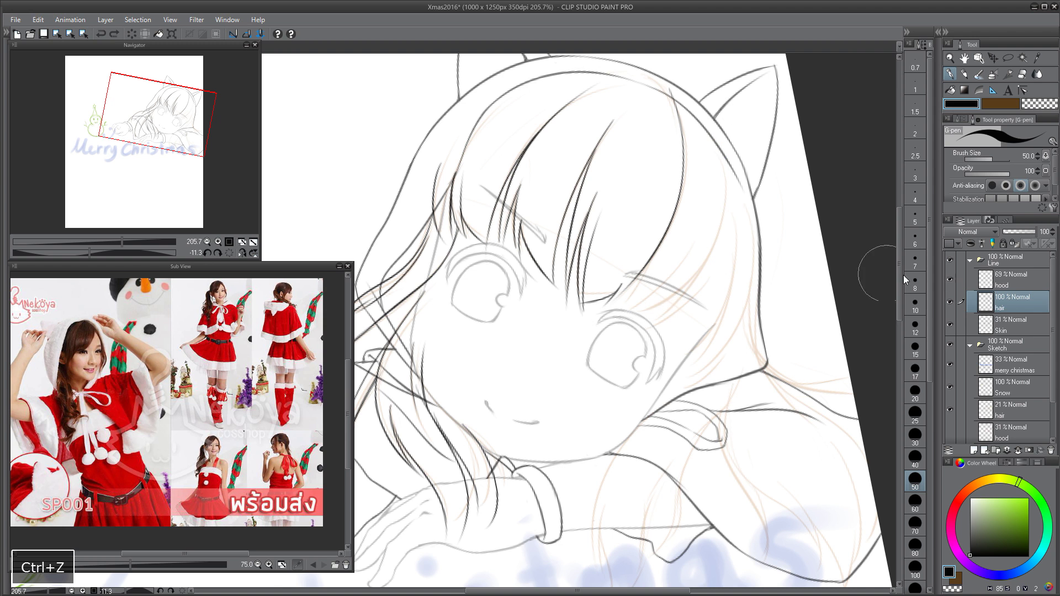
- Fade the hood line layer to 13% opacity and make the hair line layer active again
left_click(1006, 281)
left_click_drag(1017, 230, 1008, 226)
left_click(1015, 302)
- Ink the bangs over the right eyebrow, including a long curved strand from the crown to the eye
mouse_move(497, 232)
left_mouse_down()
mouse_move(623, 248)
mouse_move(652, 215)
mouse_move(655, 157)
mouse_move(586, 331)
left_mouse_up()
key("ctrl+z")
left_click_drag(613, 221, 593, 323)
key("ctrl+z")
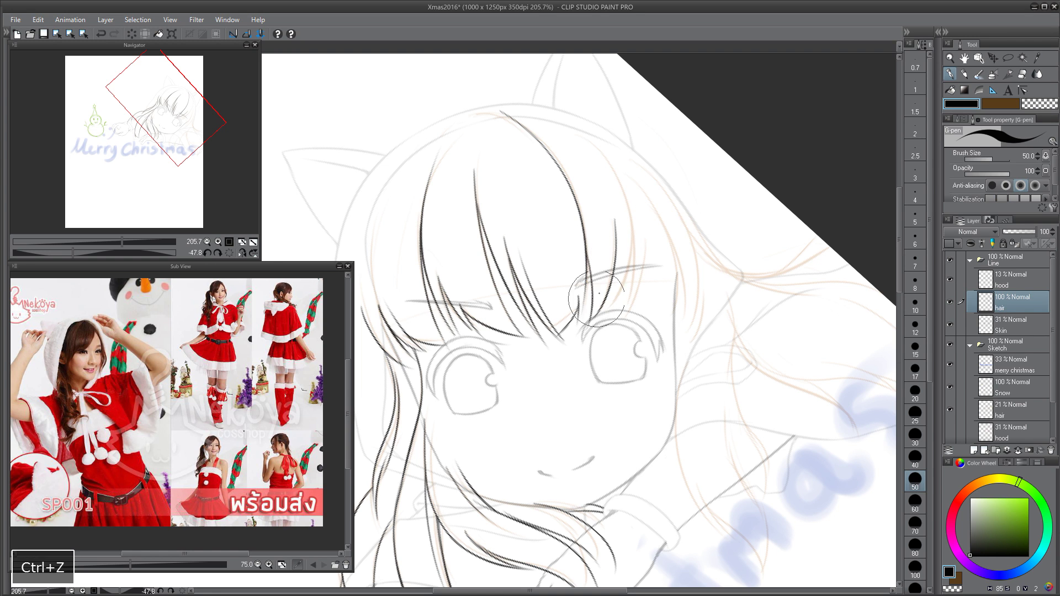
key("ctrl+z")
mouse_move(565, 121)
left_mouse_down()
mouse_move(631, 252)
mouse_move(616, 308)
mouse_move(634, 293)
left_mouse_up()
key("ctrl+z")
key("ctrl+z")
key("ctrl+z")
left_click_drag(634, 229, 621, 307)
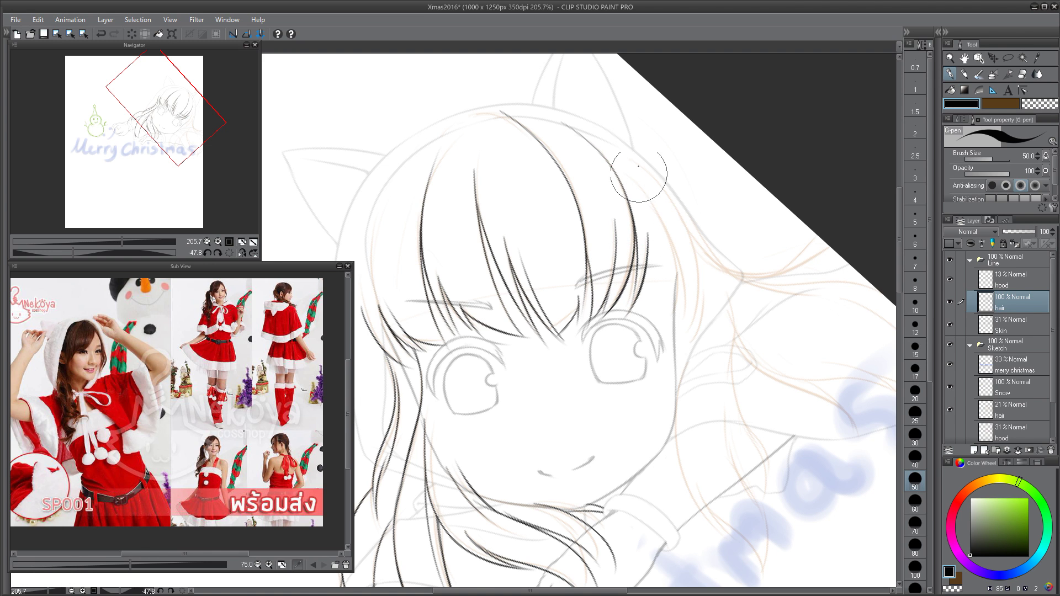
- Ink the outer fringe strands curving from inside the hood down beside the right eye
key("ctrl+z")
key("ctrl+z")
left_click_drag(682, 319, 664, 331)
key("ctrl+z")
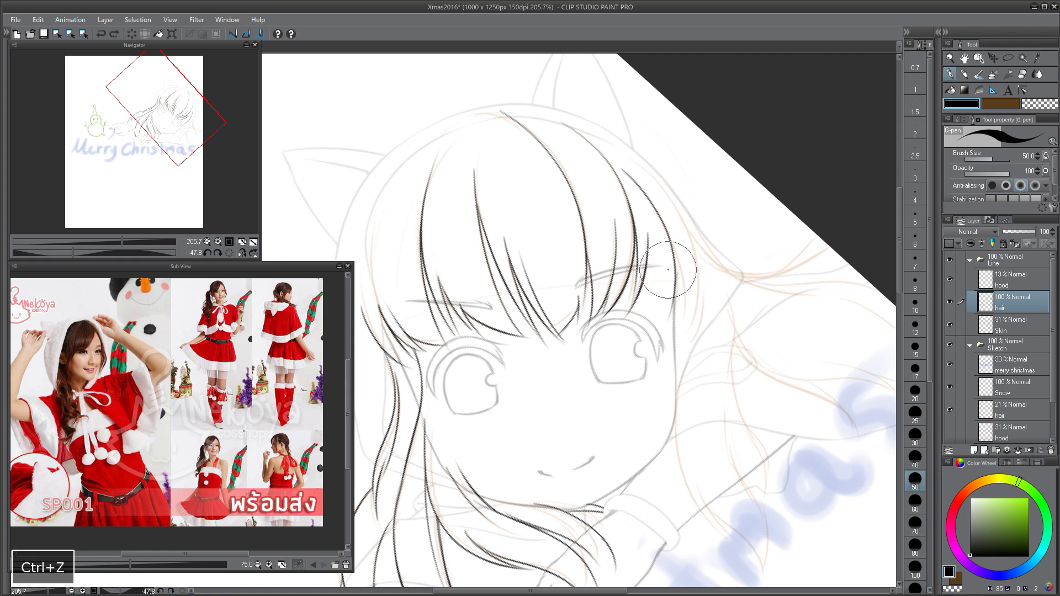
key("space")
mouse_move(648, 287)
left_mouse_down()
mouse_move(611, 290)
mouse_move(652, 330)
left_mouse_up()
key("ctrl+z")
left_click_drag(608, 167, 647, 338)
mouse_move(635, 244)
left_mouse_down()
mouse_move(647, 333)
mouse_move(622, 247)
left_mouse_up()
key("ctrl+z")
- Ink the right side lock falling from beside the eye past the cheek and over the forearm
key("space")
left_click_drag(622, 210, 651, 406)
key("shift+space")
mouse_move(626, 300)
left_mouse_down()
mouse_move(686, 362)
mouse_move(717, 193)
left_mouse_up()
key("space")
left_click_drag(645, 213, 594, 339)
key("ctrl+z")
key("ctrl+z")
left_click_drag(645, 213, 606, 337)
key("ctrl+z")
key("ctrl+z")
- Ink the outer strand of the right side lock and taper its lower ends over the lettering
key("space")
left_click_drag(734, 166, 685, 306)
key("ctrl+z")
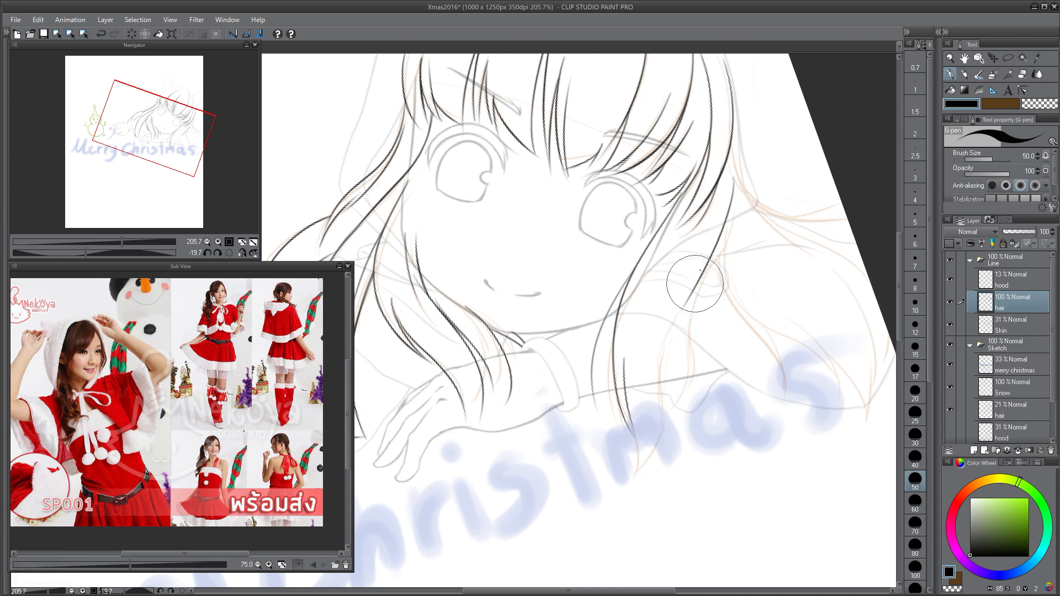
key("ctrl+z")
left_click_drag(631, 391, 643, 453)
key("ctrl+z")
left_click_drag(664, 404, 649, 450)
key("ctrl+z")
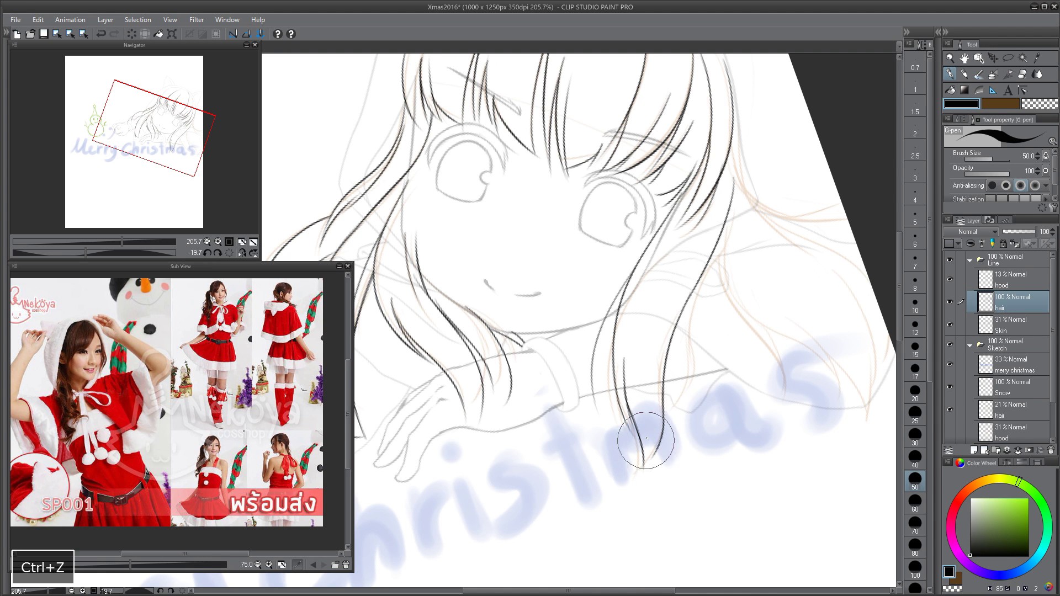
- Ink a short inner strand near the lower end of the right side lock on the hair layer
key("ctrl+z")
left_click_drag(597, 377, 605, 413)
key("ctrl+z")
left_click_drag(597, 377, 610, 414)
key("ctrl+z")
left_click_drag(598, 377, 610, 415)
key("c")
mouse_move(618, 307)
left_mouse_down()
mouse_move(613, 327)
mouse_move(624, 284)
mouse_move(614, 335)
left_mouse_up()
key("ctrl+z")
key("c")
key("ctrl+z")
- Ink the long outer strand from beside the right bangs, sweeping outward over the shoulder to the page edge
mouse_move(638, 281)
left_mouse_down()
mouse_move(613, 345)
mouse_move(541, 365)
mouse_move(522, 460)
left_mouse_up()
key("space")
key("ctrl+z")
mouse_move(643, 215)
left_mouse_down()
mouse_move(665, 318)
mouse_move(786, 420)
left_mouse_up()
key("ctrl+z")
left_click_drag(686, 335, 778, 392)
key("ctrl+z")
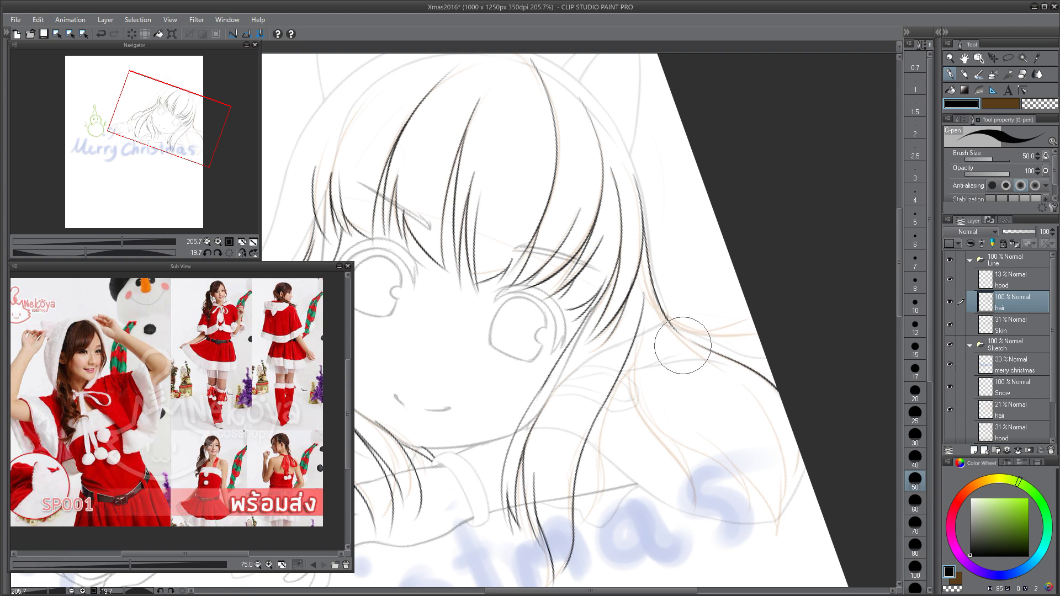
- Ink two shorter strands flicking outward from the same curl toward the page edge
key("ctrl+z")
left_click_drag(660, 305, 759, 334)
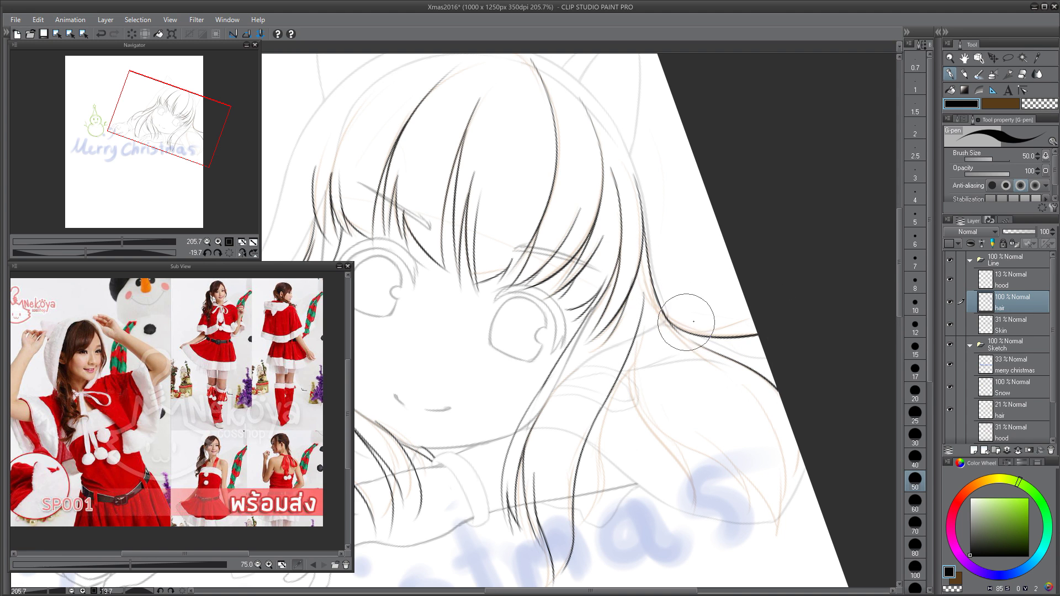
key("ctrl+z")
left_click_drag(686, 331, 752, 318)
key("space")
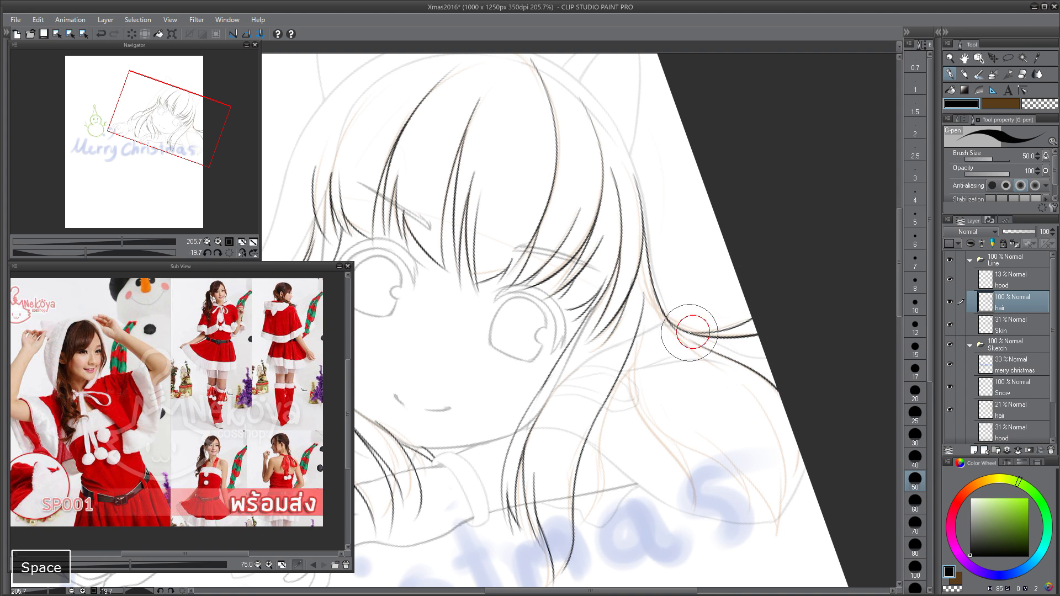
- Trim the overlapping line above the right side lock and ink a strand branching from it down toward the lettering
scroll(647, 237, "down", 2)
key("ctrl+z")
key("c")
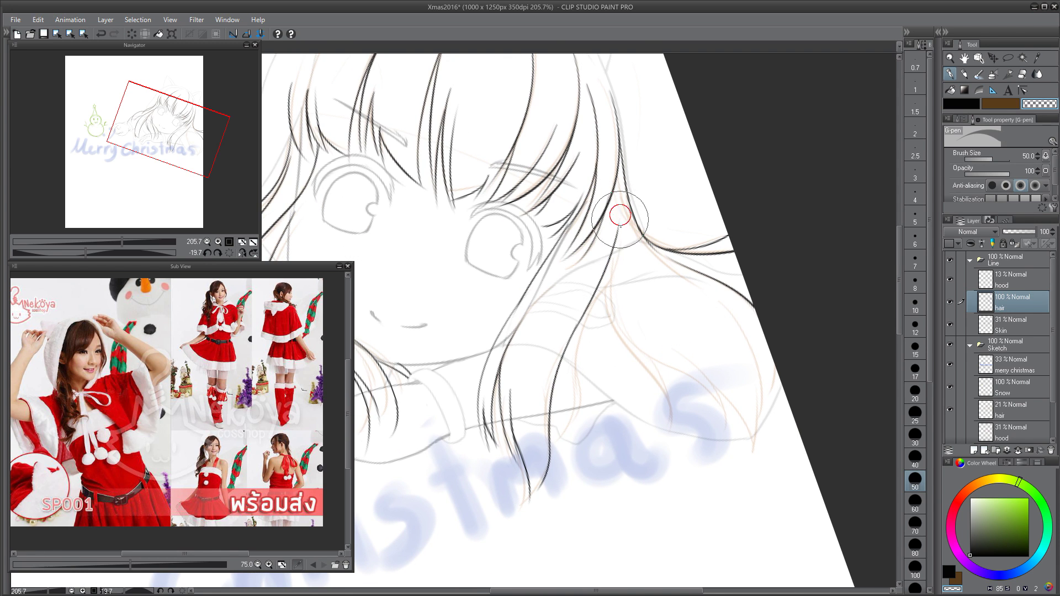
key("c")
left_click_drag(605, 306, 636, 419)
key("ctrl+z")
left_click_drag(607, 271, 657, 420)
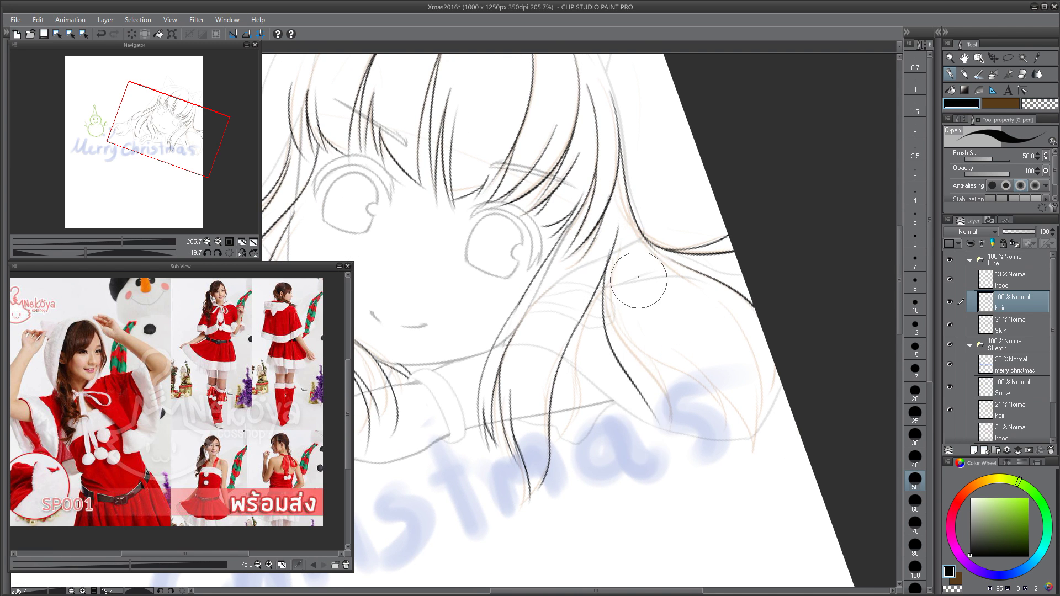
- Extend the branching strand down over the lettering and clean up where it meets the side lock
key("space")
mouse_move(648, 358)
left_mouse_down()
mouse_move(801, 358)
mouse_move(720, 336)
left_mouse_up()
key("ctrl+z")
left_click_drag(678, 240, 745, 446)
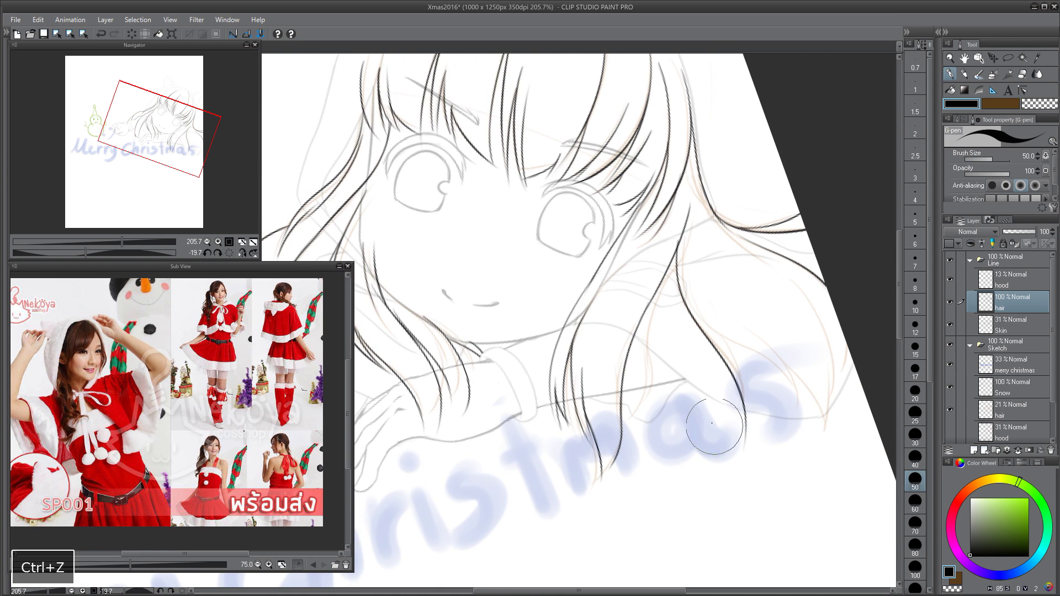
left_click_drag(730, 351, 749, 441)
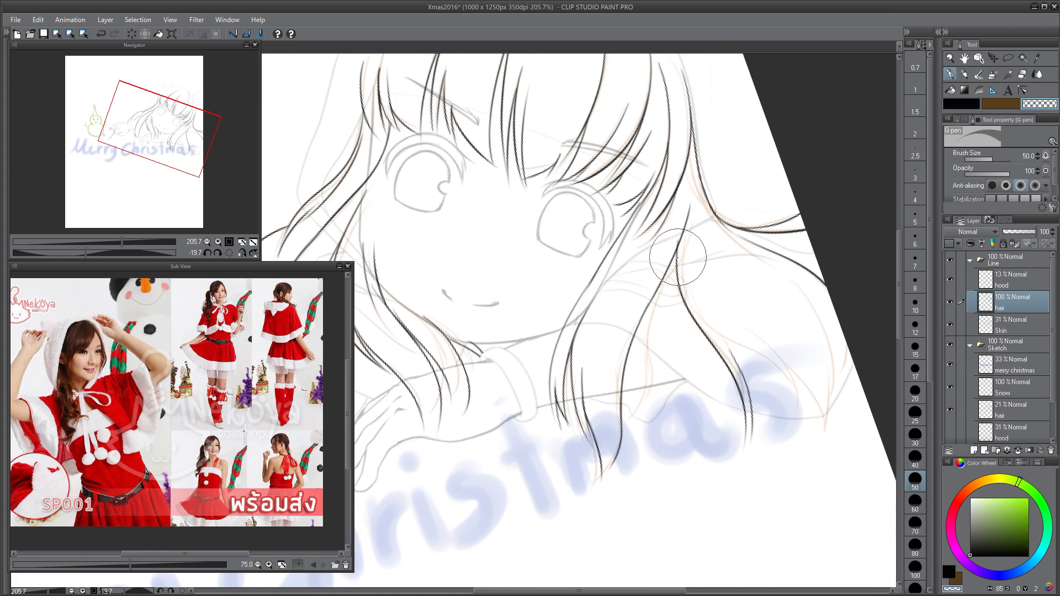
left_click_drag(682, 236, 682, 302)
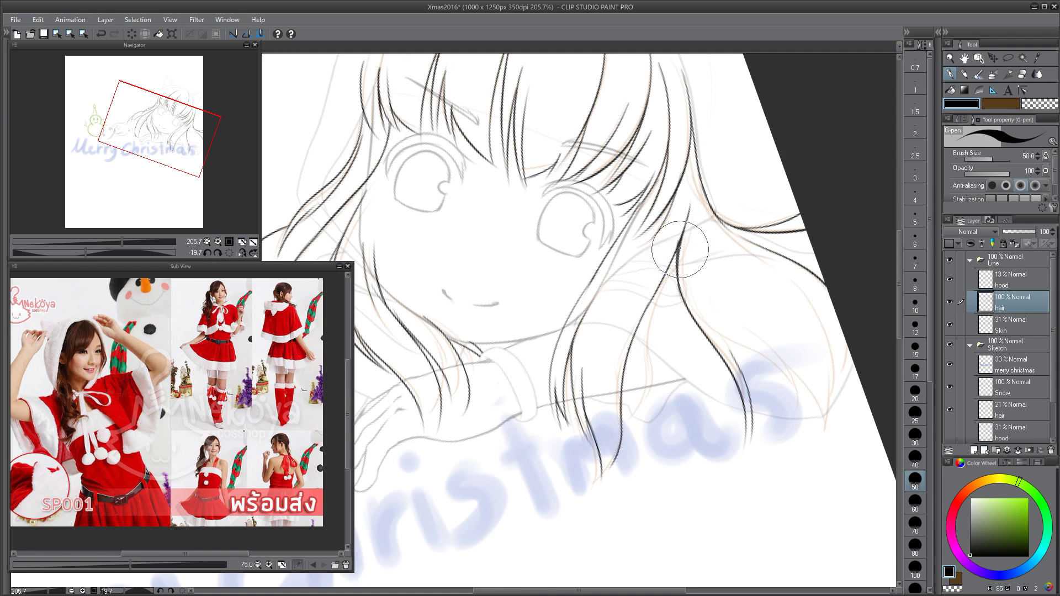
- Thicken the branching strand and ink pointed strand tips at its lower end over the lettering
key("c")
left_click_drag(675, 257, 753, 414)
left_click_drag(705, 387, 731, 466)
left_click_drag(745, 402, 747, 458)
key("ctrl+z")
key("ctrl+z")
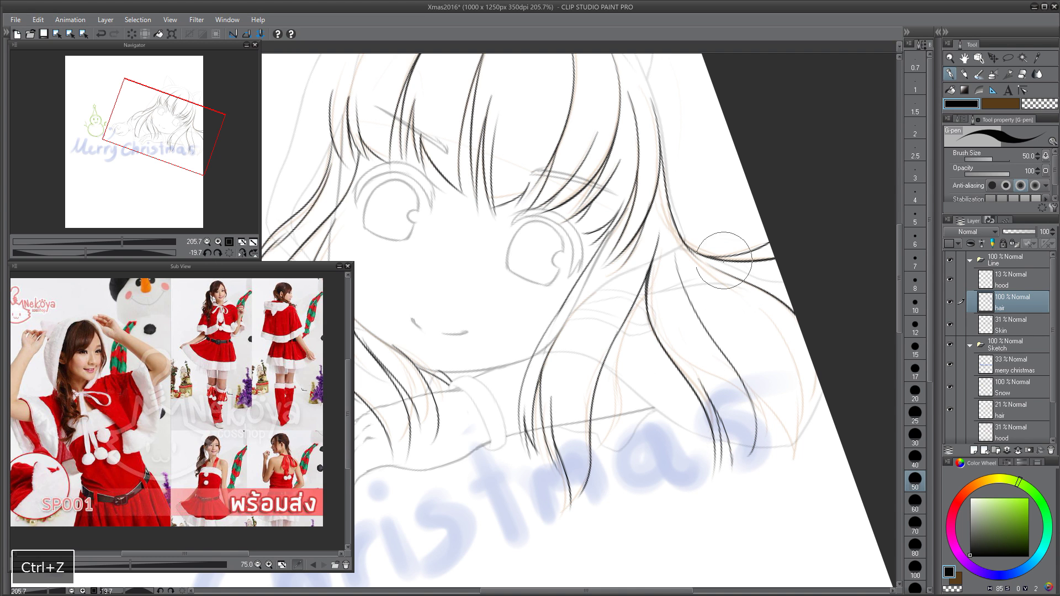
- Ink the outermost back-hair strands curving from the shoulder curl down to a pointed tip near the page edge
left_click_drag(720, 287, 774, 345)
key("ctrl+z")
left_click_drag(696, 262, 801, 429)
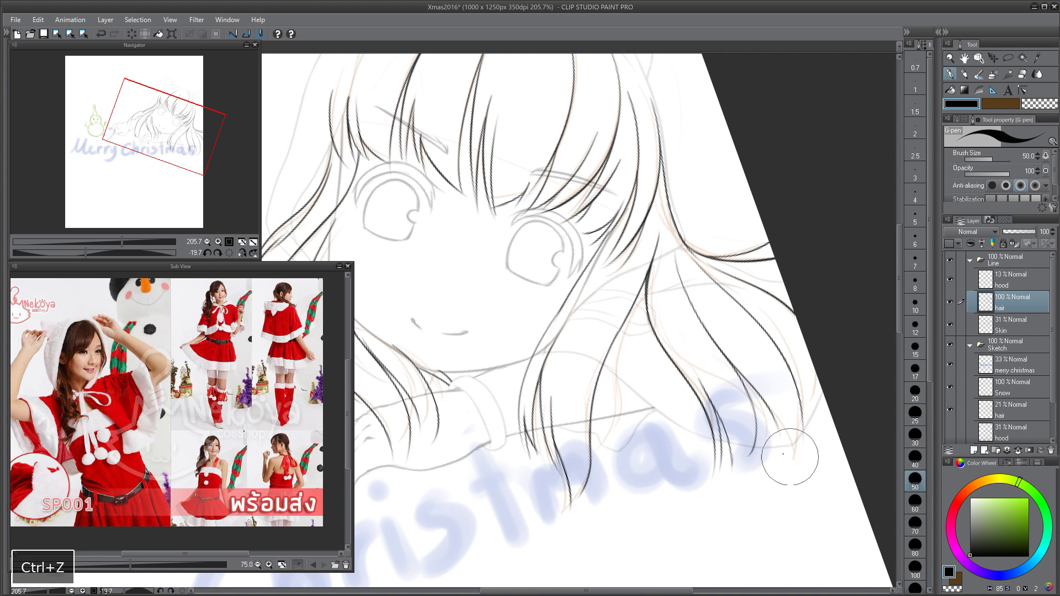
key("ctrl+z")
mouse_move(725, 289)
left_mouse_down()
mouse_move(818, 423)
mouse_move(810, 433)
left_mouse_up()
key("c")
key("c")
left_click_drag(654, 179, 665, 222)
left_click_drag(651, 223, 702, 212)
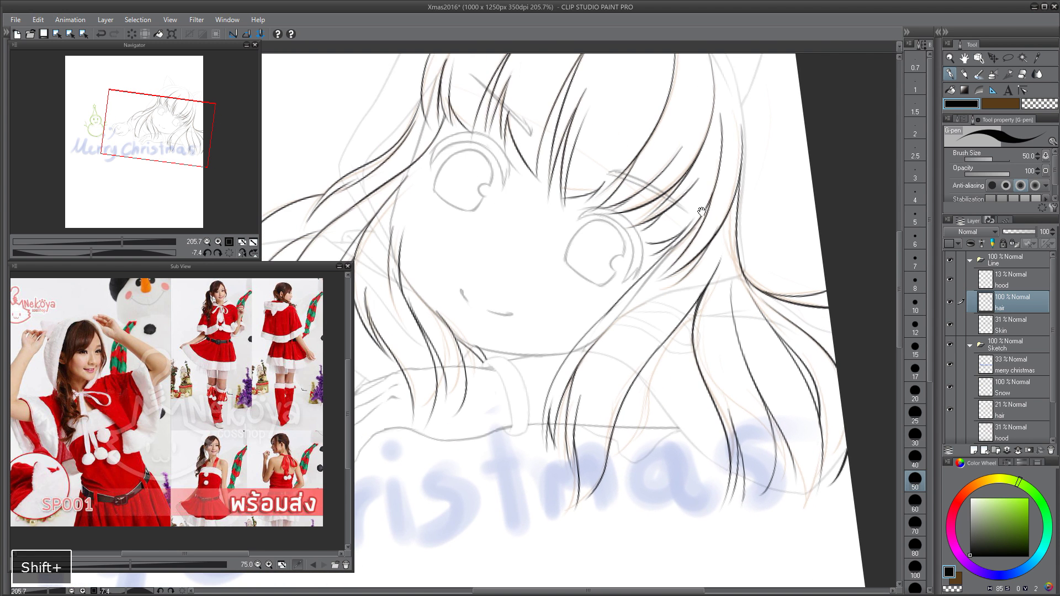
mouse_move(752, 326)
left_mouse_down()
mouse_move(721, 271)
mouse_move(807, 315)
left_mouse_up()
key("ctrl+z")
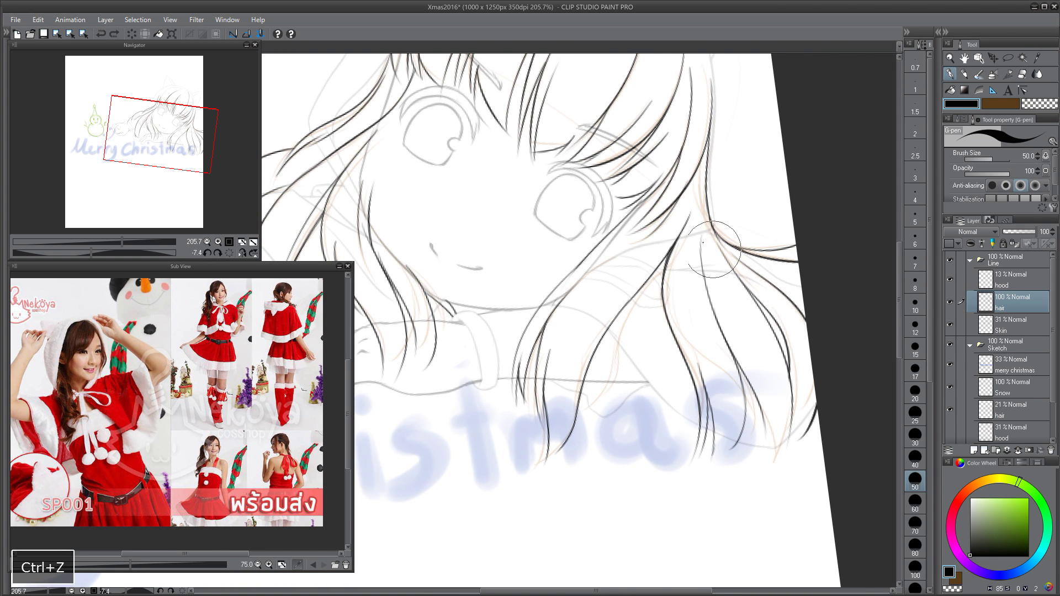
left_click_drag(715, 250, 692, 208)
key("ctrl+z")
left_click_drag(734, 310, 736, 395)
key("ctrl+z")
mouse_move(738, 346)
left_mouse_down()
mouse_move(755, 401)
mouse_move(768, 386)
mouse_move(701, 297)
left_mouse_up()
key("ctrl+z")
key("ctrl+z")
scroll(701, 298, "up", 3)
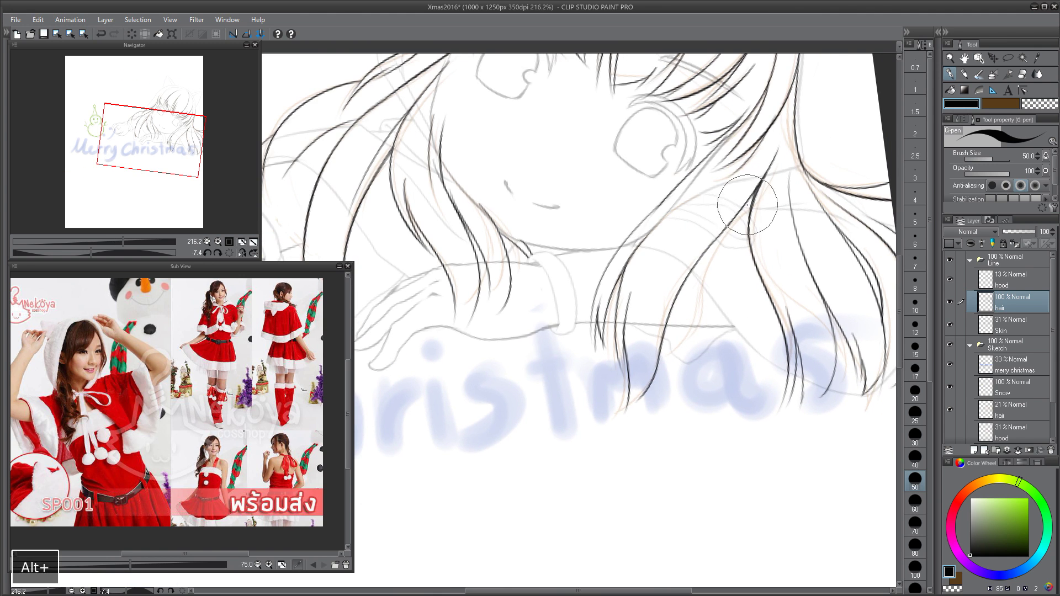
key("ctrl+z")
key("ctrl+z")
key("ctrl+z")
key("ctrl+z")
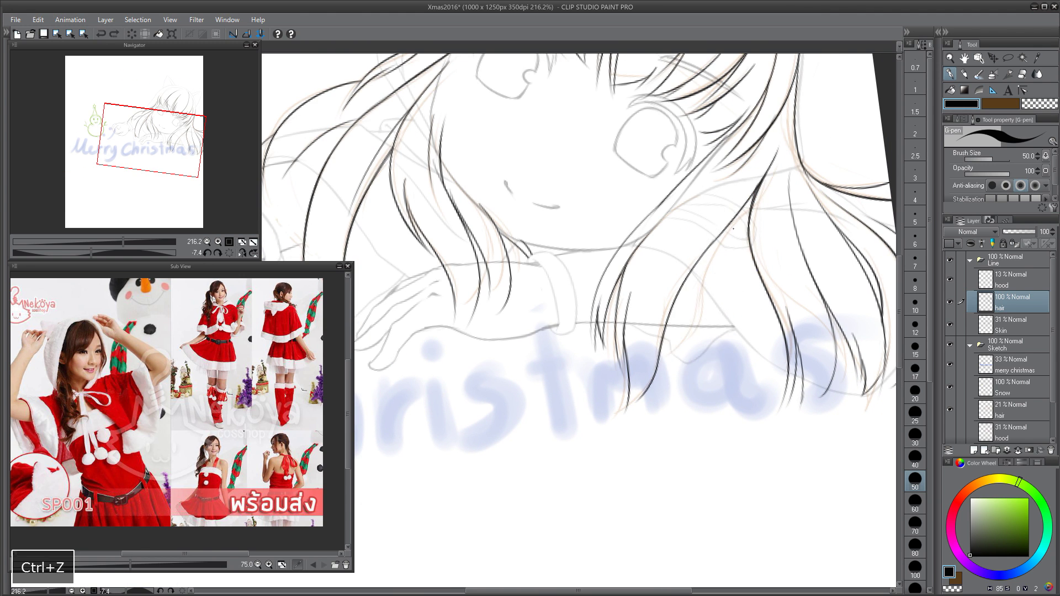
left_click_drag(729, 227, 723, 388)
key("ctrl+z")
left_click_drag(735, 242, 713, 387)
key("ctrl+z")
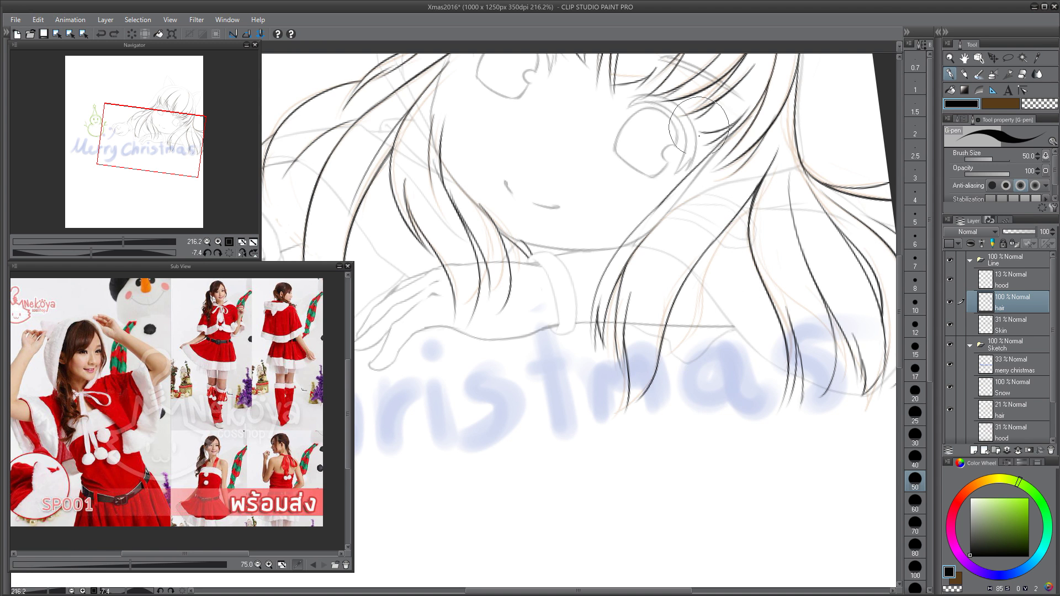
key("space")
left_click_drag(735, 213, 695, 354)
key("space")
left_click_drag(763, 348, 755, 230)
left_click_drag(855, 385, 831, 415)
key("ctrl+z")
key("ctrl+z")
- Clean up the overlapping strand lines at the top of the left side lock beside the cheek
key("space")
left_click_drag(629, 272, 724, 358)
key("alt+space")
mouse_move(574, 295)
left_mouse_down()
mouse_move(539, 296)
mouse_move(581, 303)
left_mouse_up()
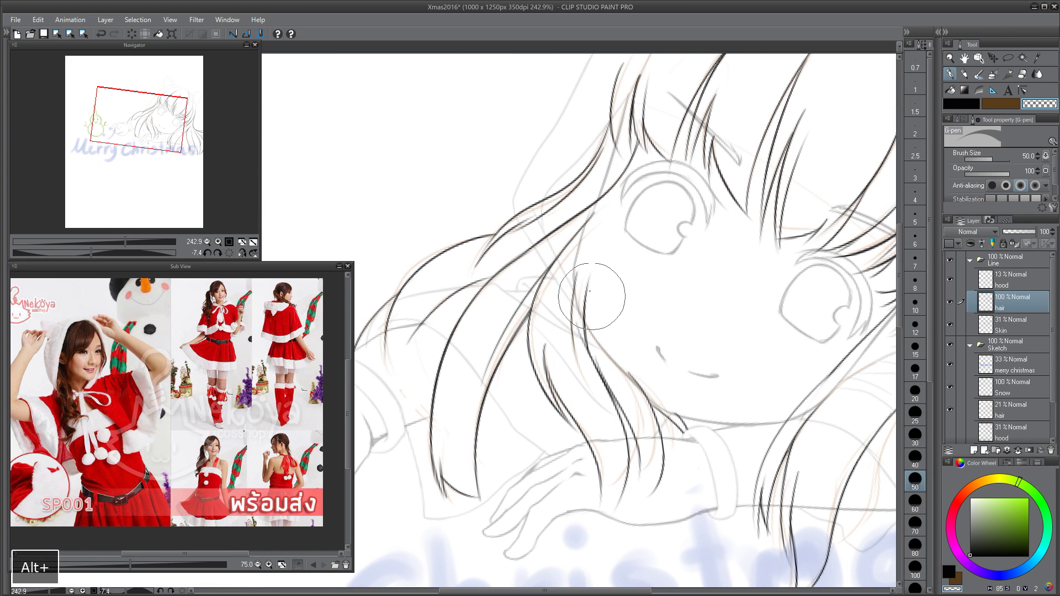
key("c")
- Set the line folder's Skin layer to 100% opacity and its hair layer to 31%
left_click(1000, 327)
mouse_move(1024, 231)
left_mouse_down()
mouse_move(1038, 232)
mouse_move(1010, 232)
left_mouse_up()
left_click(1011, 303)
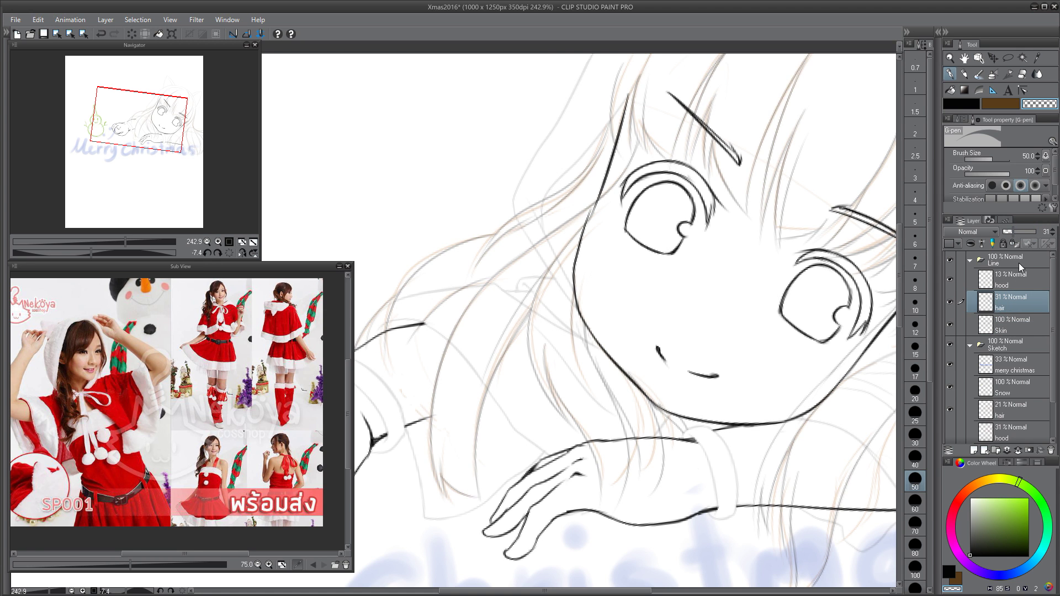
- Erase the upper end of the face outline where it runs under the left hair on the Skin layer
left_click(1009, 326)
left_click_drag(602, 138, 607, 210)
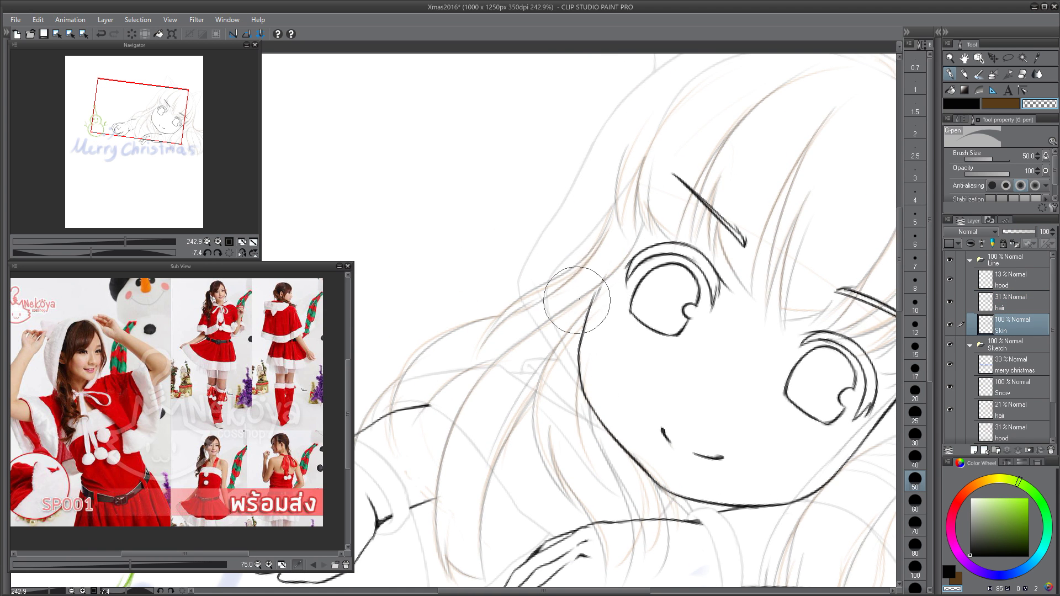
key("ctrl+z")
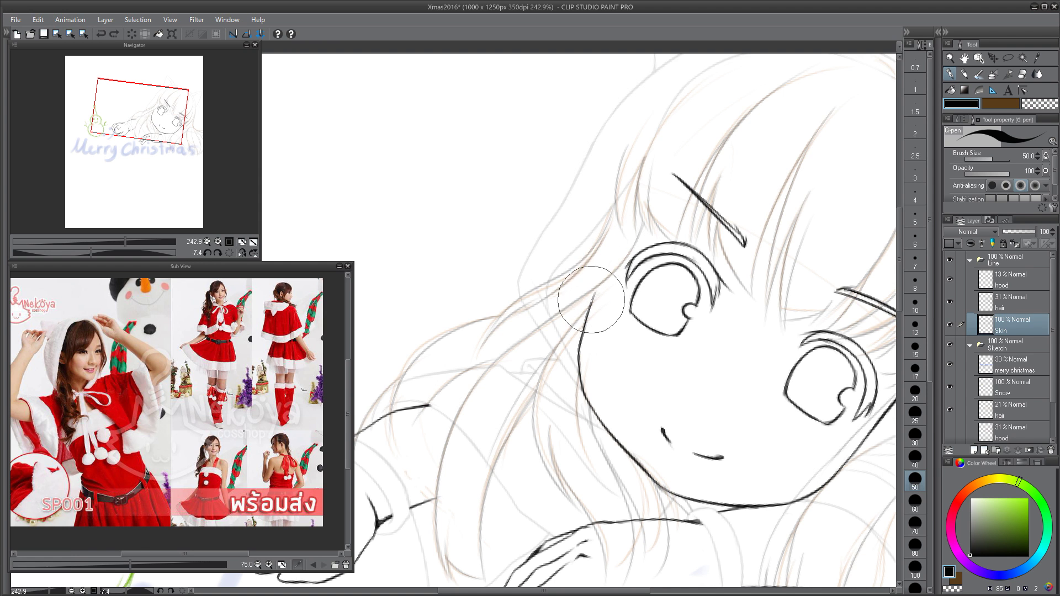
left_click_drag(580, 358, 421, 232)
- Erase the forearm's lower line where it passes behind the right side locks
scroll(640, 379, "down", 4)
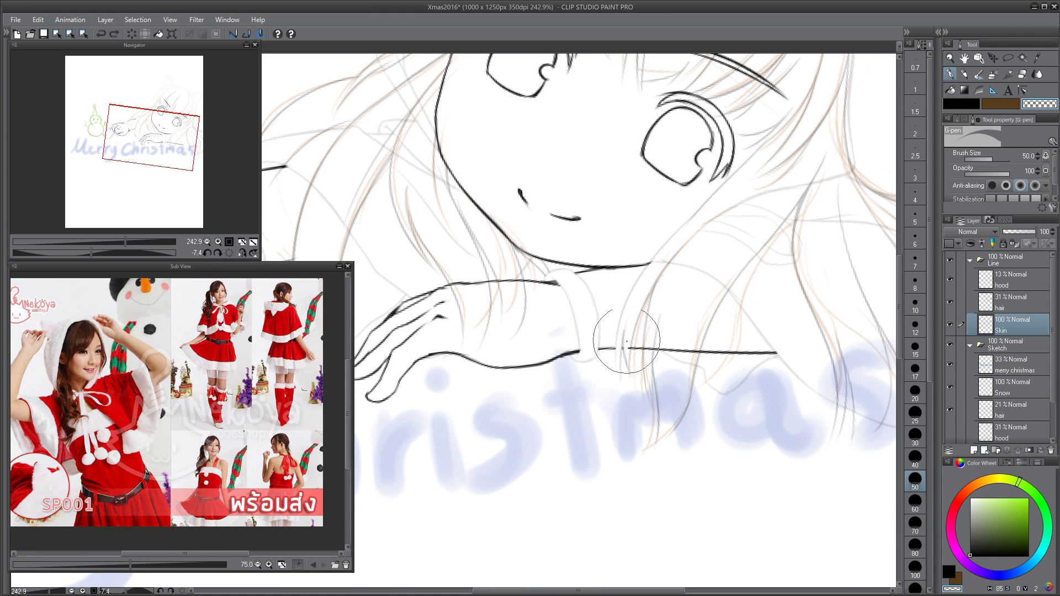
key("c")
key("c")
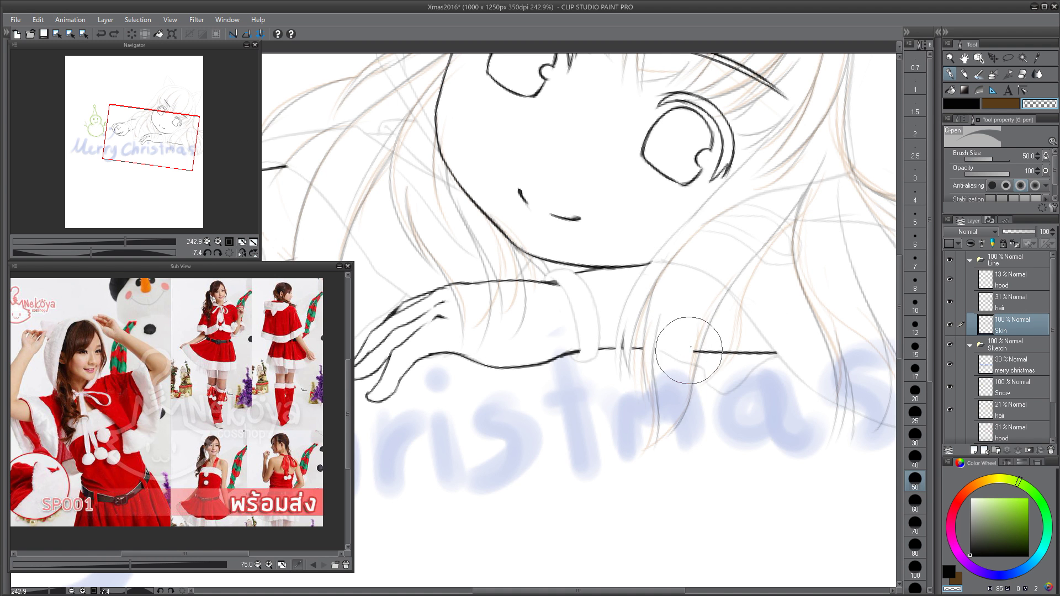
left_click_drag(752, 350, 695, 381)
- Hide the sketch hair layer and erase the hood lines crossing the left hair locks on the line hood layer
scroll(695, 380, "down", 5)
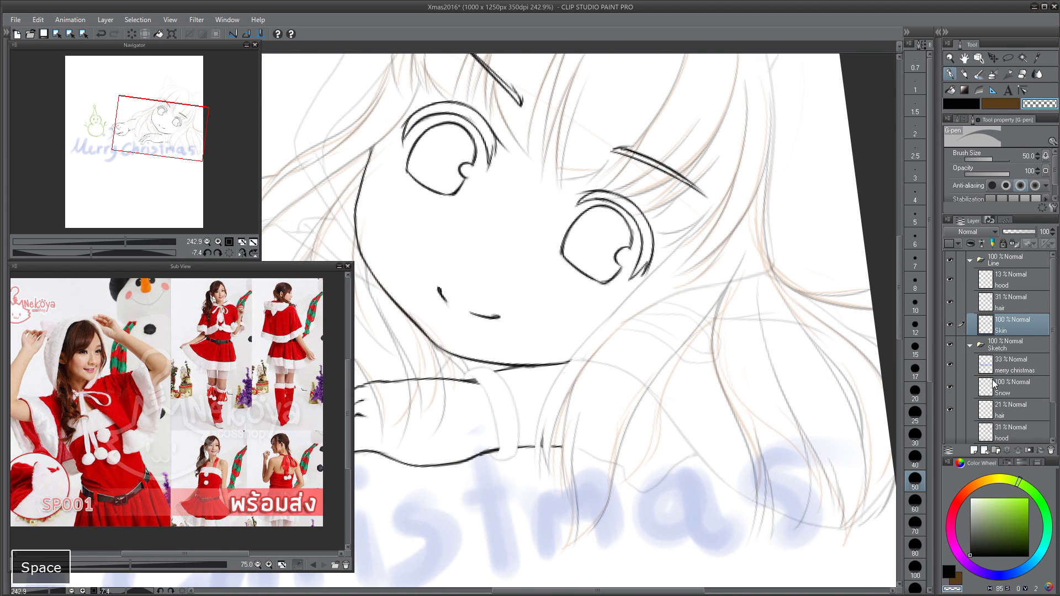
left_click_drag(728, 305, 721, 291)
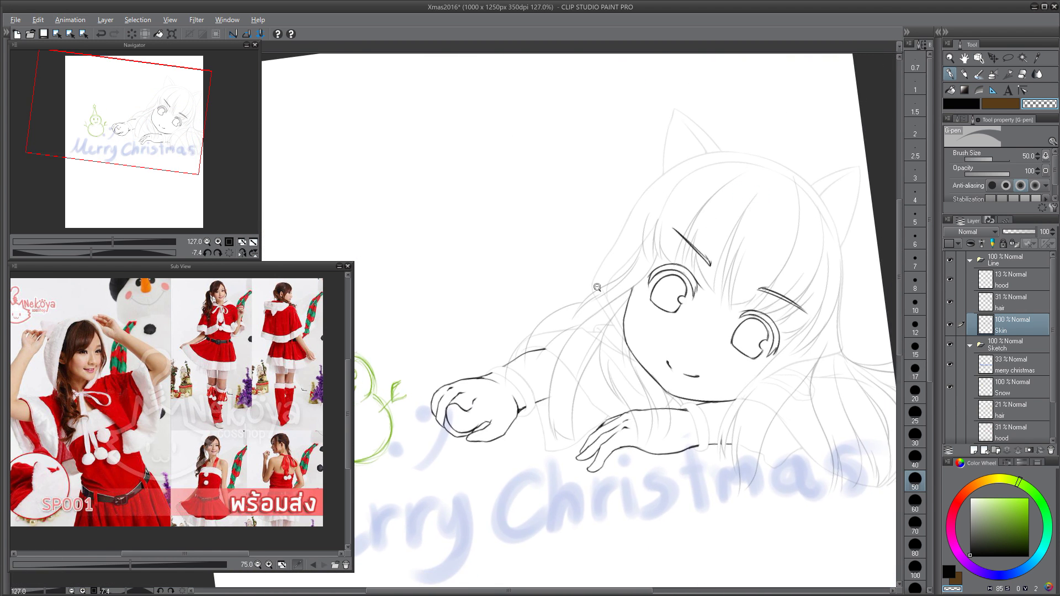
scroll(597, 287, "up", 4)
left_click(1005, 280)
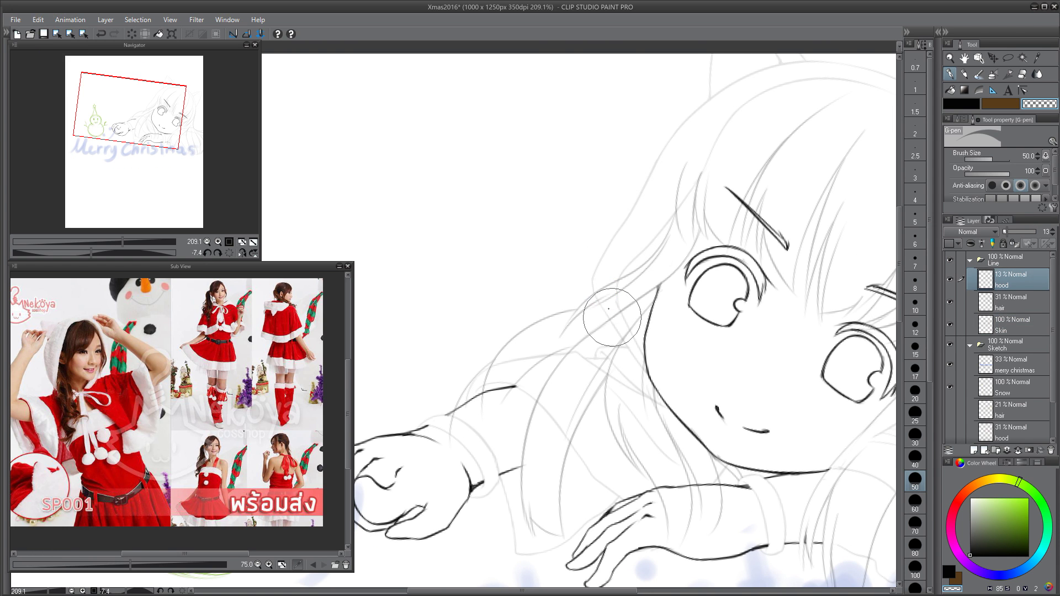
key("ctrl+z")
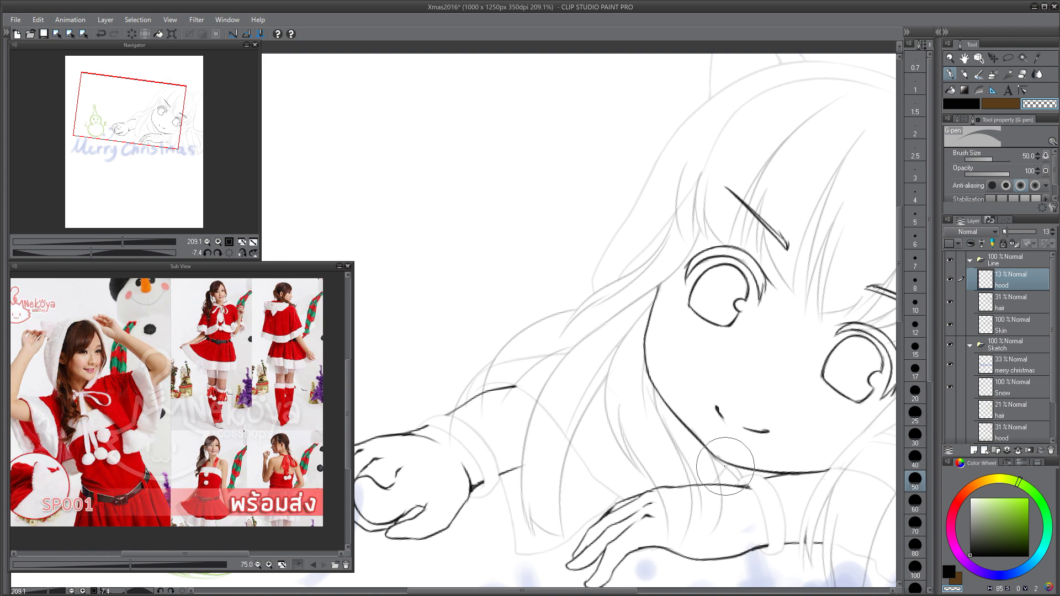
left_click_drag(585, 379, 590, 312)
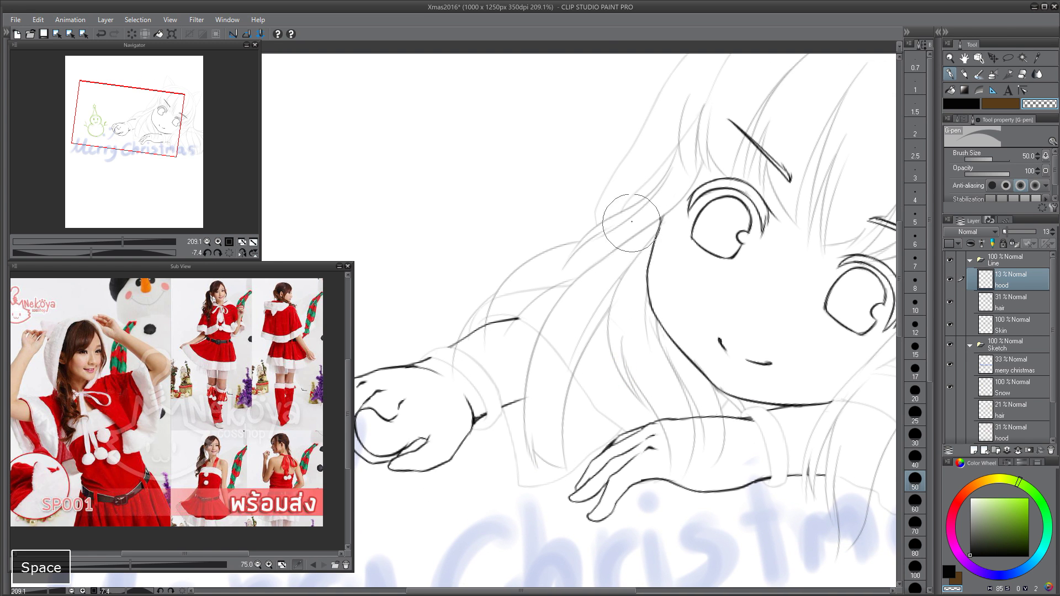
- Erase hair strands overlapping the resting hand on the hair layer, and clean the cape lines behind the left locks on the hood layer
left_click(1020, 307)
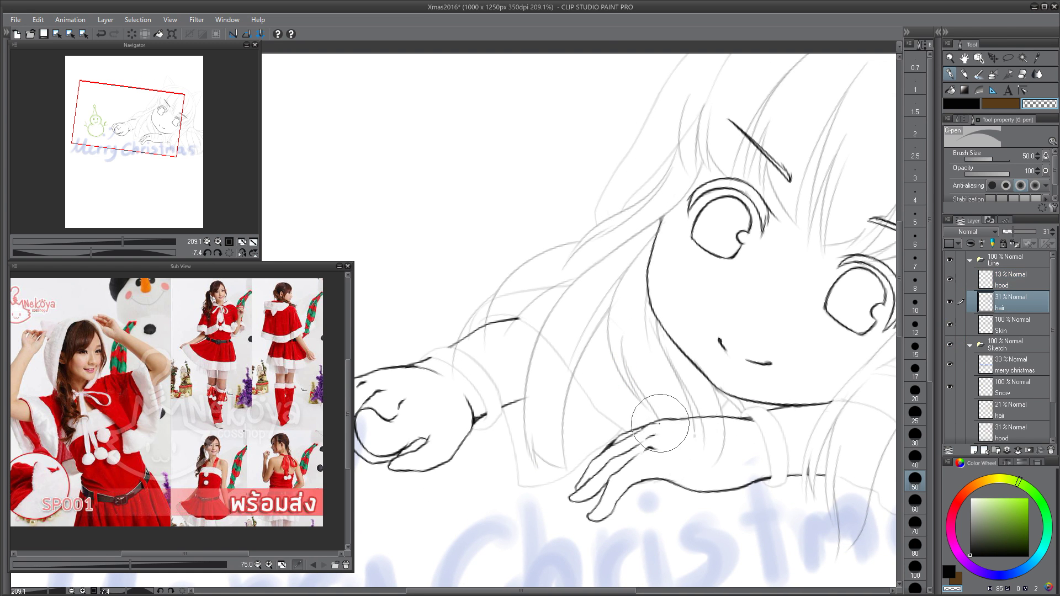
left_click_drag(633, 340, 669, 422)
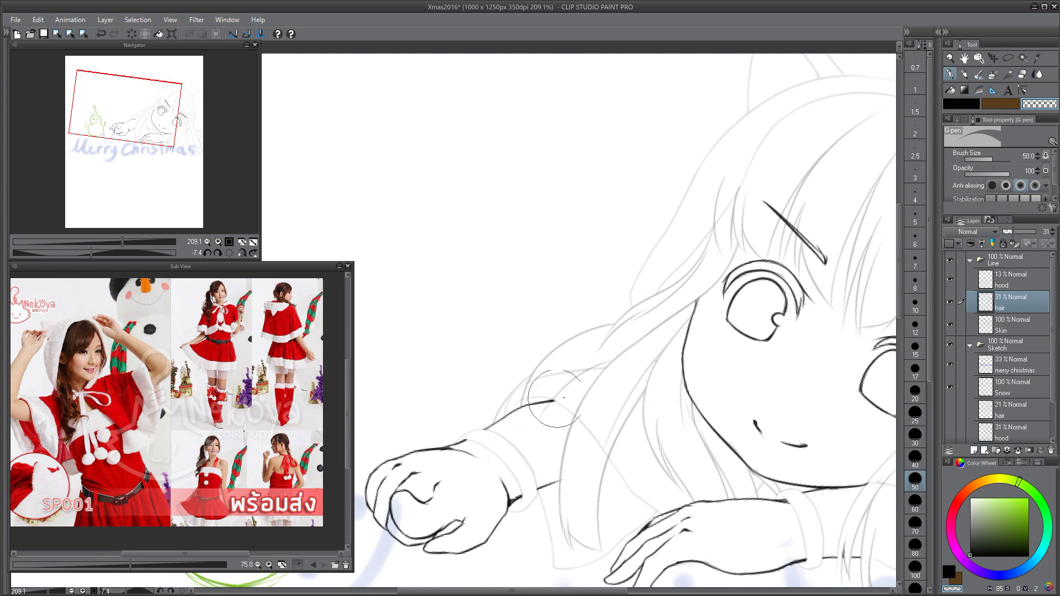
left_click(1006, 284)
left_click(1004, 296)
left_click_drag(738, 456, 656, 361)
key("alt+bracketright")
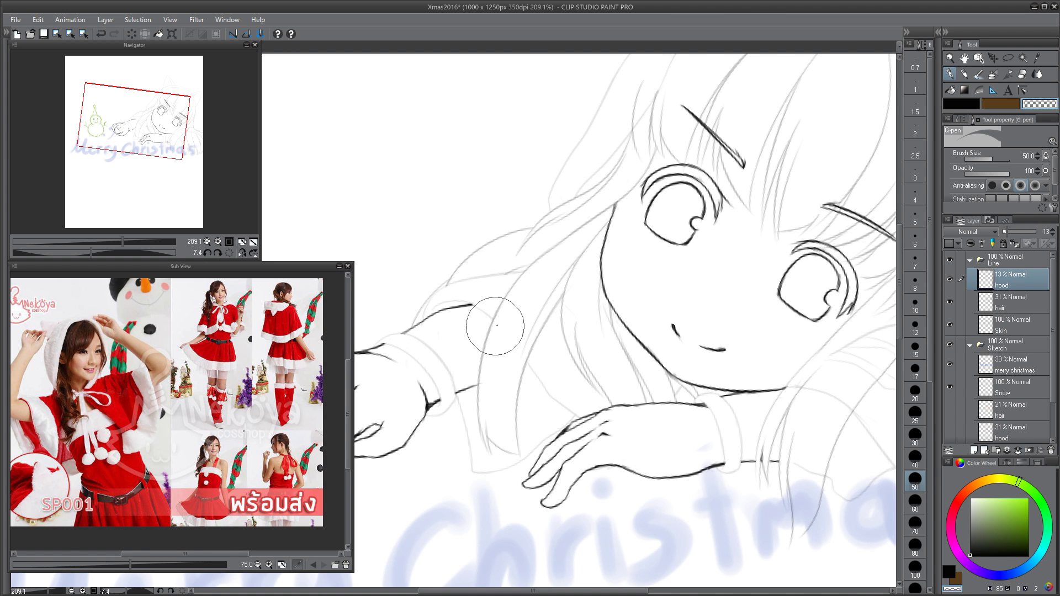
- Erase the cape's shoulder line where it runs behind the right hair locks on the hood layer
left_click_drag(821, 377, 654, 384)
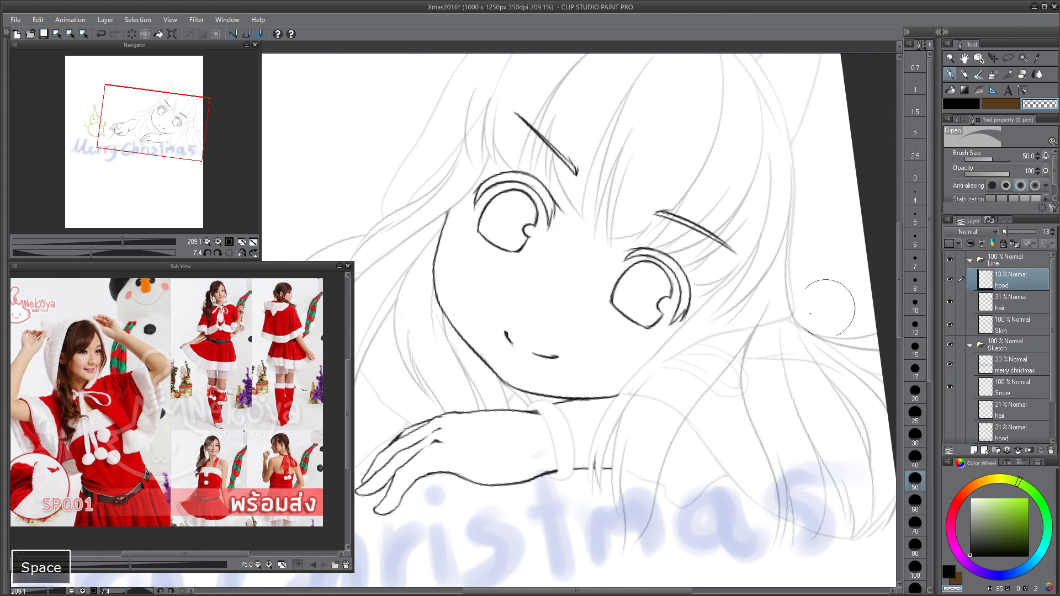
left_click_drag(692, 342, 628, 398)
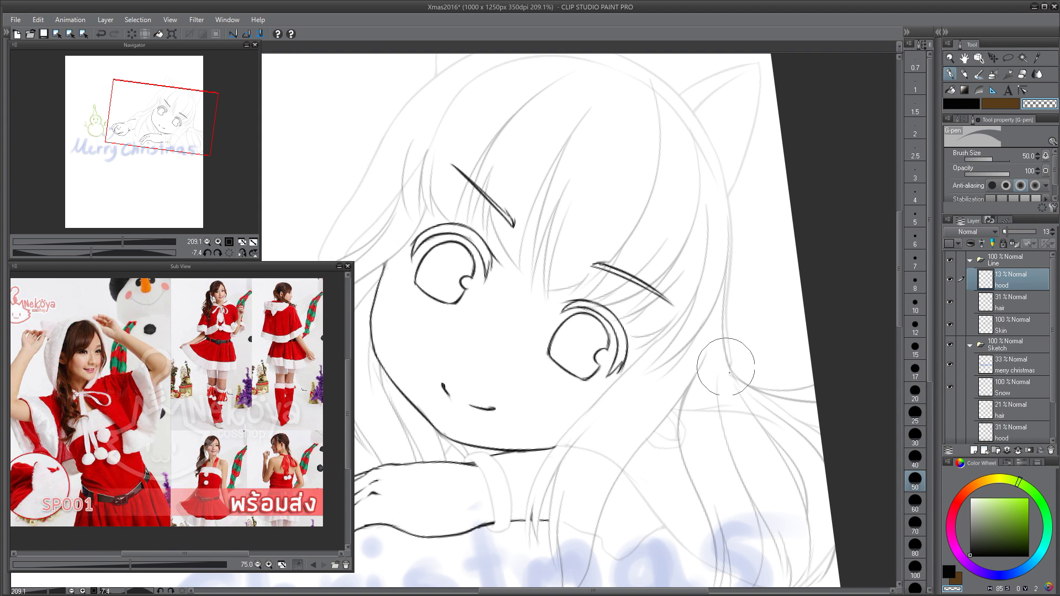
left_click_drag(705, 327, 675, 307)
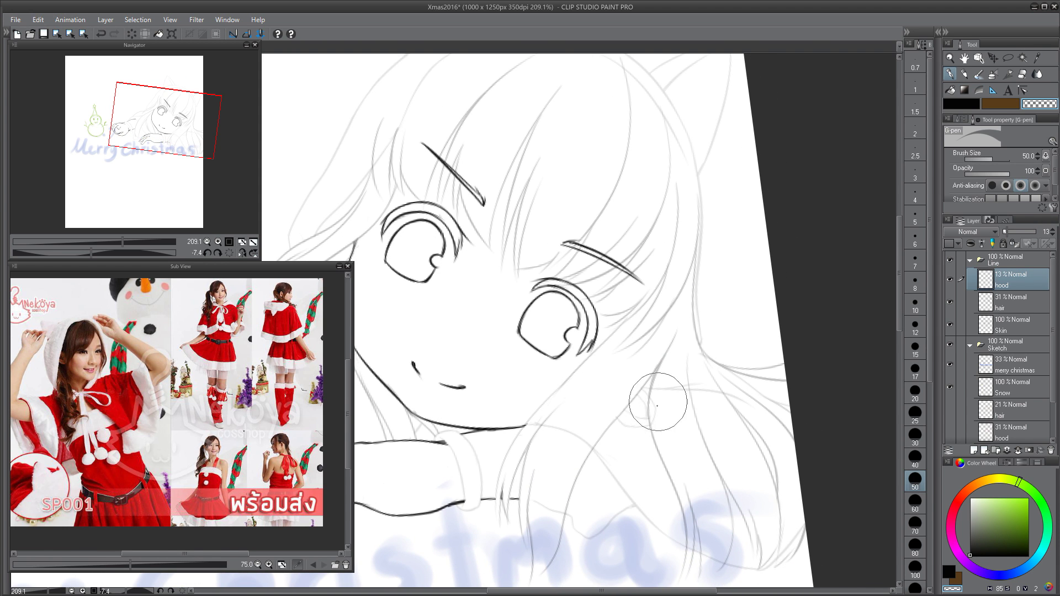
key("ctrl+z")
left_click_drag(808, 363, 807, 336)
key("ctrl+z")
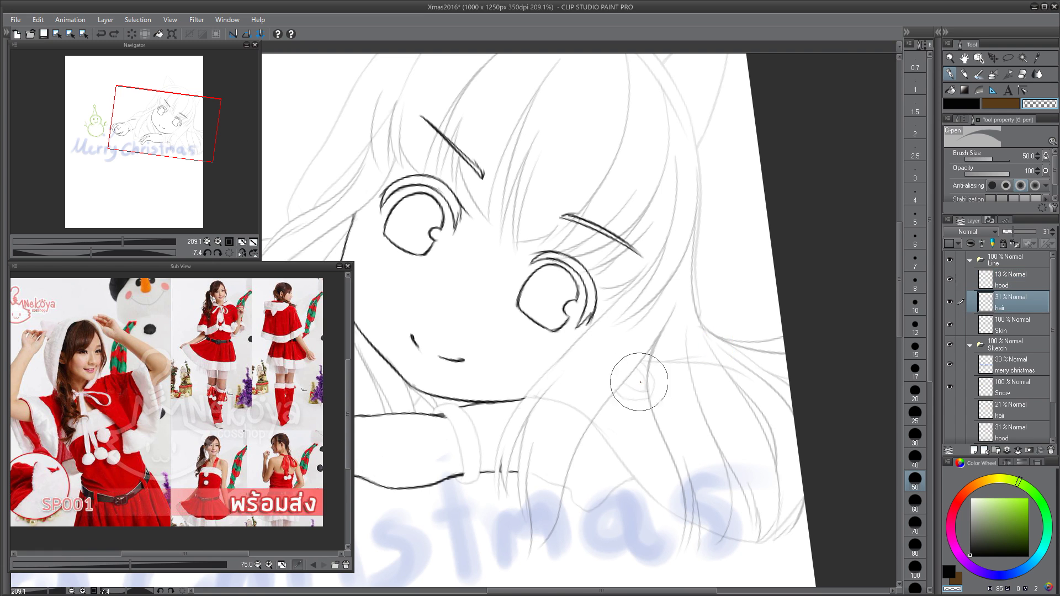
key("ctrl+z")
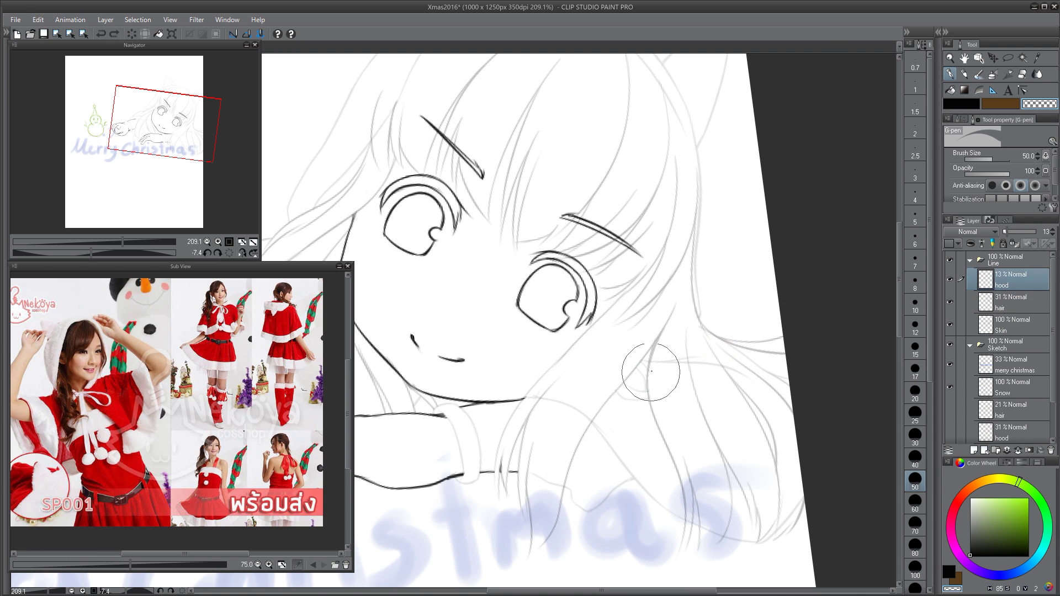
key("ctrl+z")
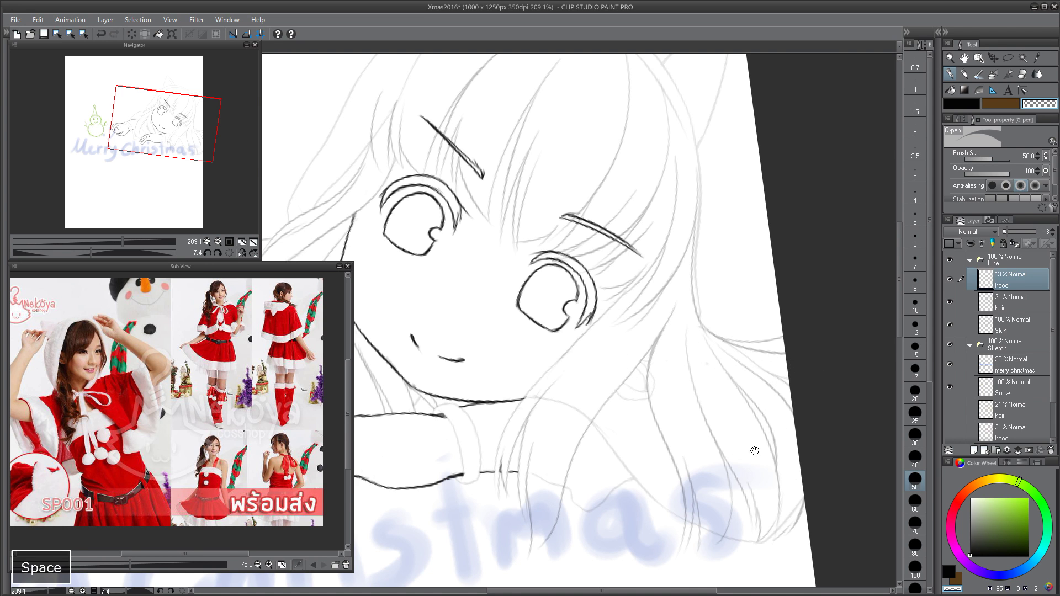
left_click_drag(764, 467, 651, 389)
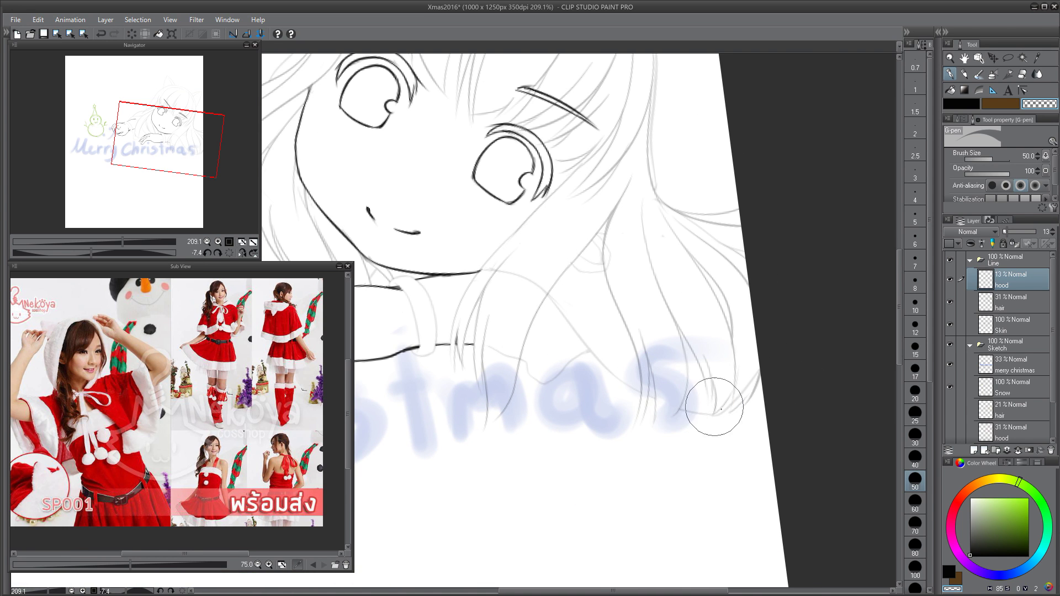
left_click_drag(649, 216, 717, 435)
left_click_drag(712, 307, 911, 357)
- Clean up the hair strands beside the hood's left edge on the hair layer
left_click(1005, 302)
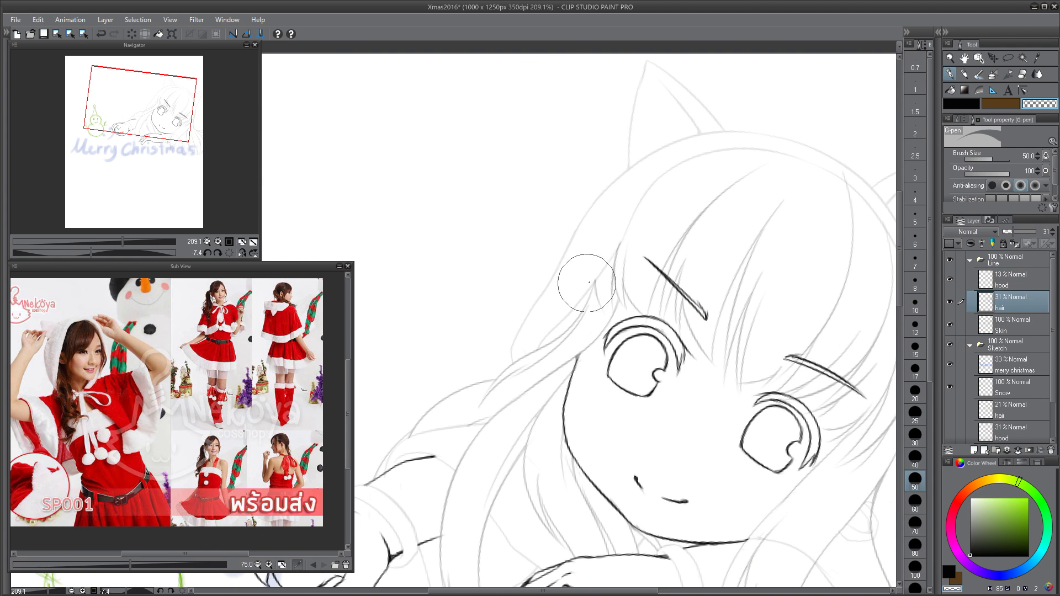
left_click_drag(584, 280, 498, 273)
left_click_drag(620, 397, 684, 185)
- Straighten the canvas and set the hood and hair line layers to 100% opacity
key("5")
left_click(1012, 280)
left_click_drag(1026, 232, 1043, 227)
left_click(1008, 325)
left_click(1011, 302)
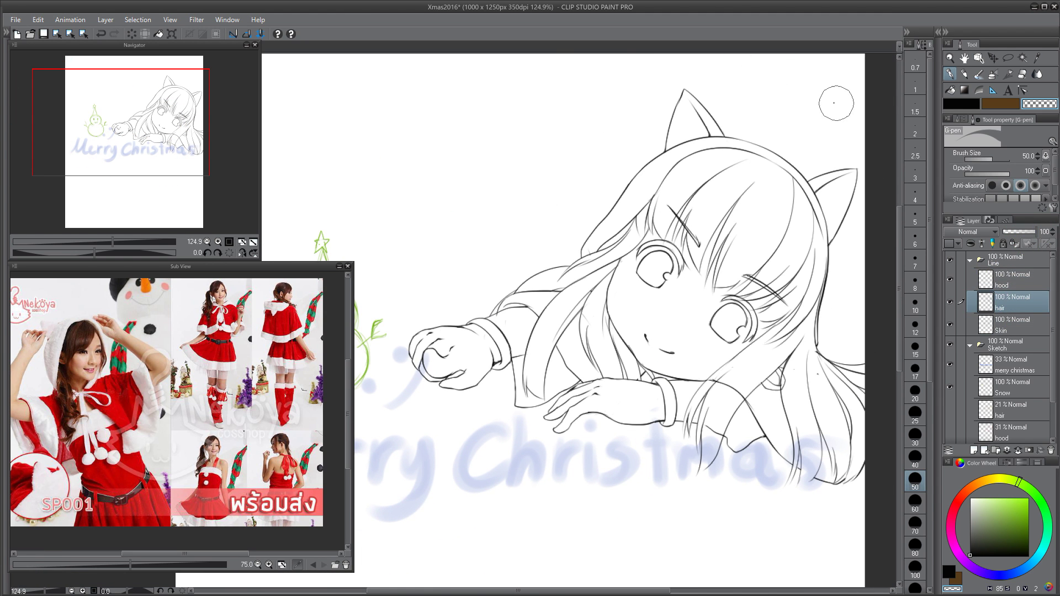
- Erase the leftover hood and cape lines overlapping the right side locks on the hood layer
key("alt+space")
left_click_drag(833, 394, 881, 389)
left_click(1012, 280)
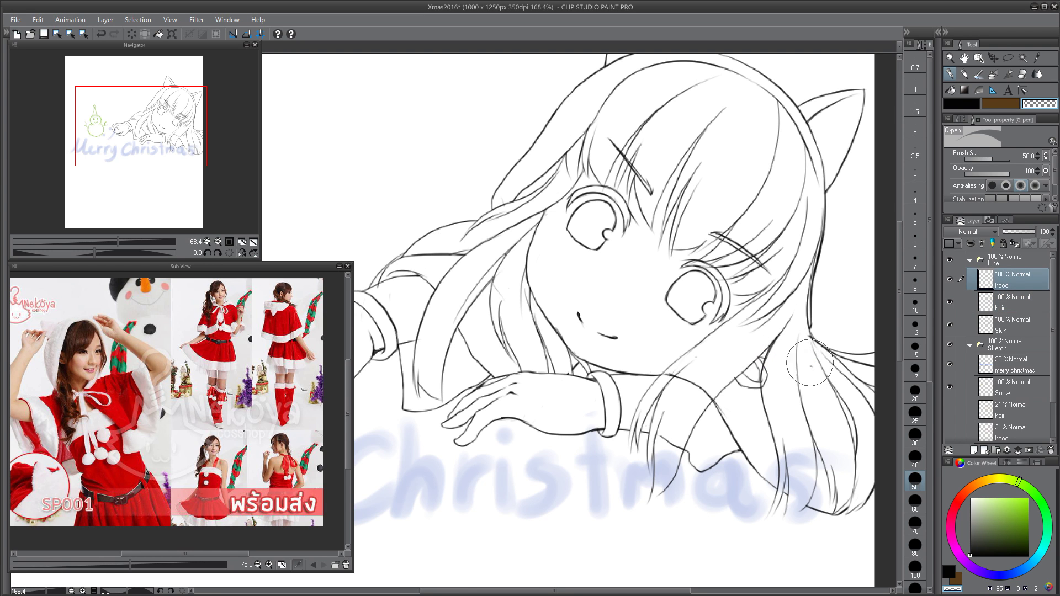
left_click_drag(828, 364, 726, 372)
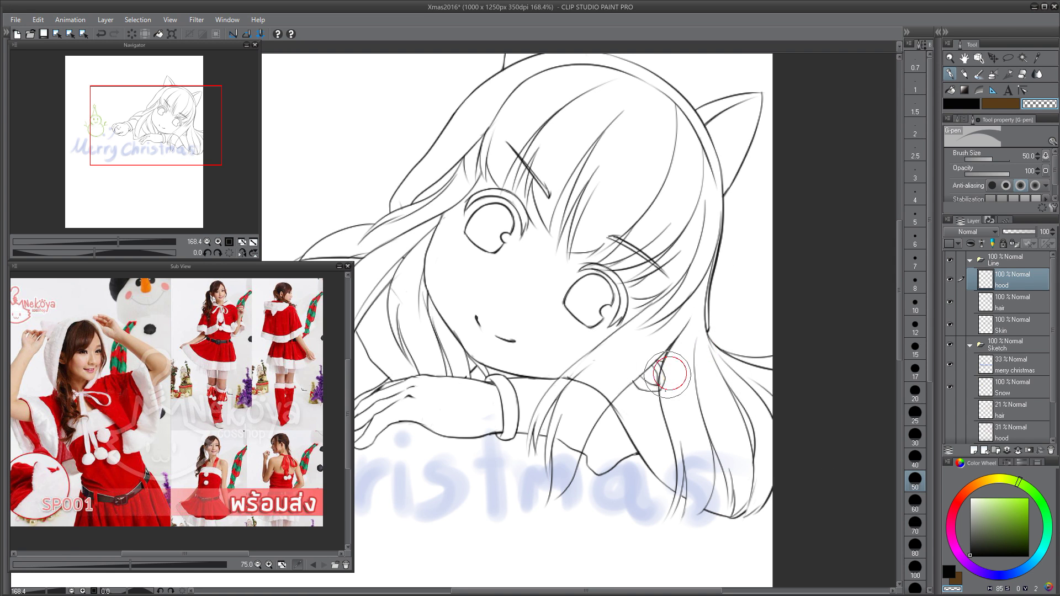
left_click_drag(630, 406, 729, 419)
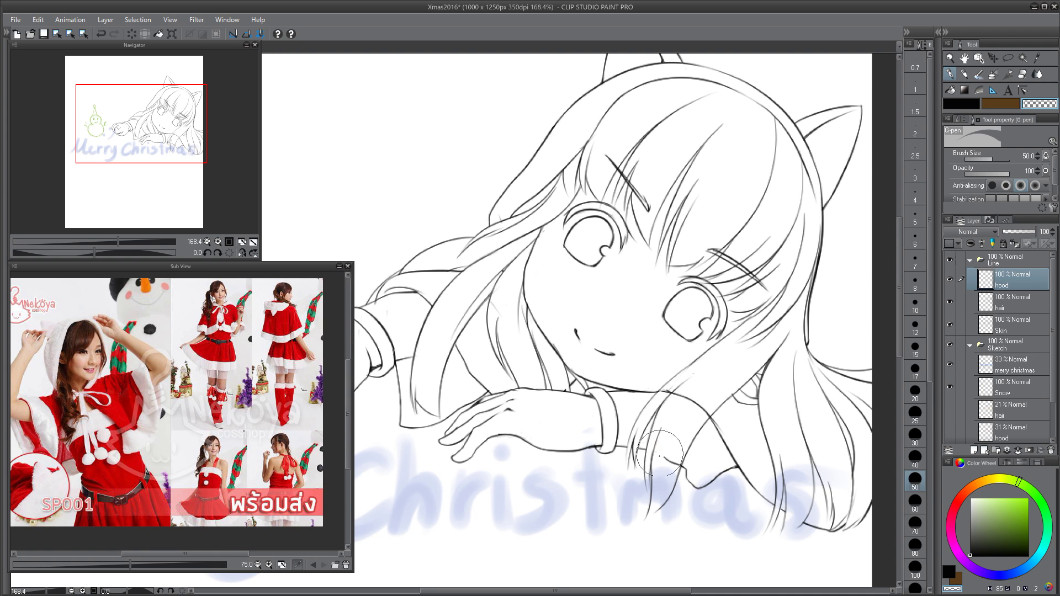
key("c")
key("ctrl+z")
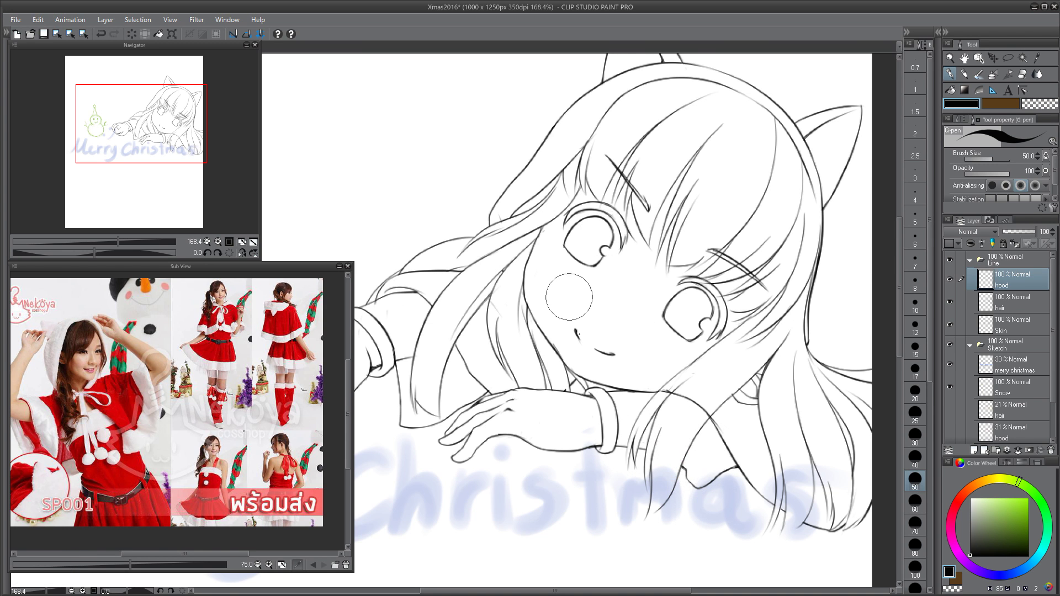
left_click_drag(568, 297, 687, 349)
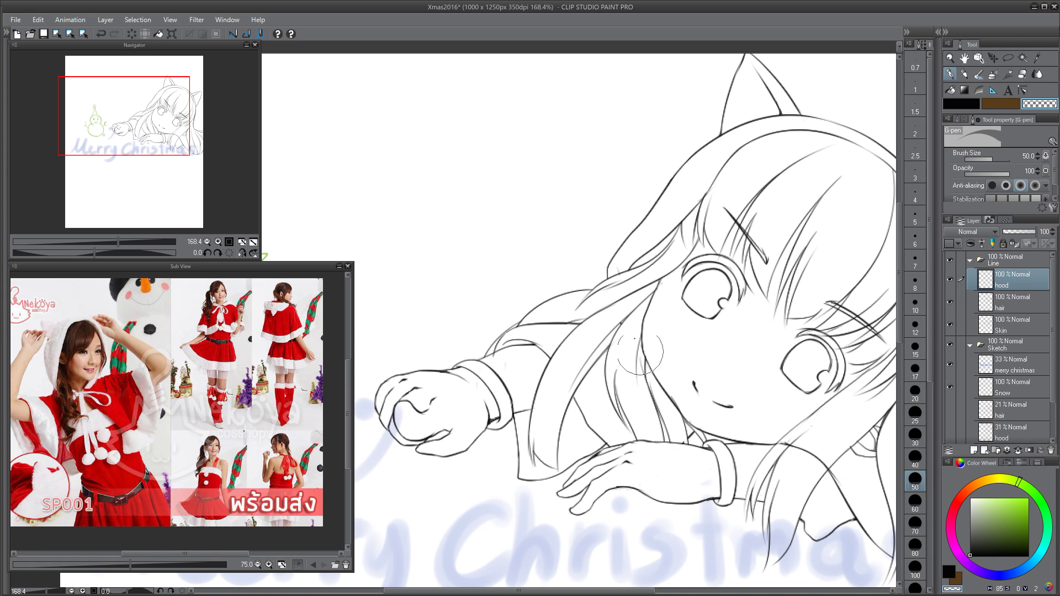
- Touch up the hood's inner edge where it meets the left bangs on the hood layer
left_click(996, 297)
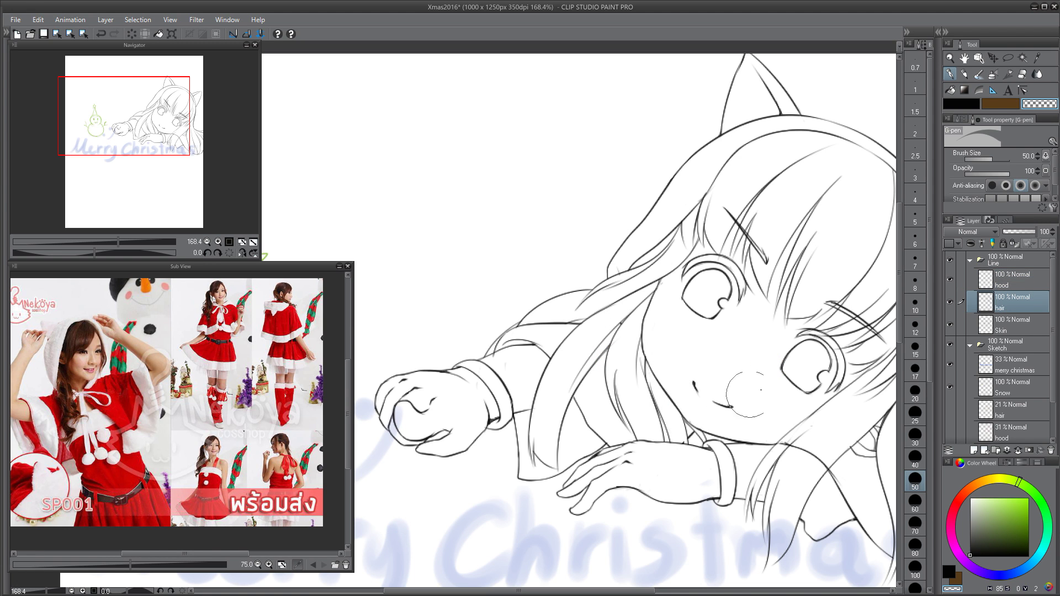
key("alt+bracketright")
left_click(1007, 304)
left_click_drag(672, 236, 643, 291)
key("ctrl+z")
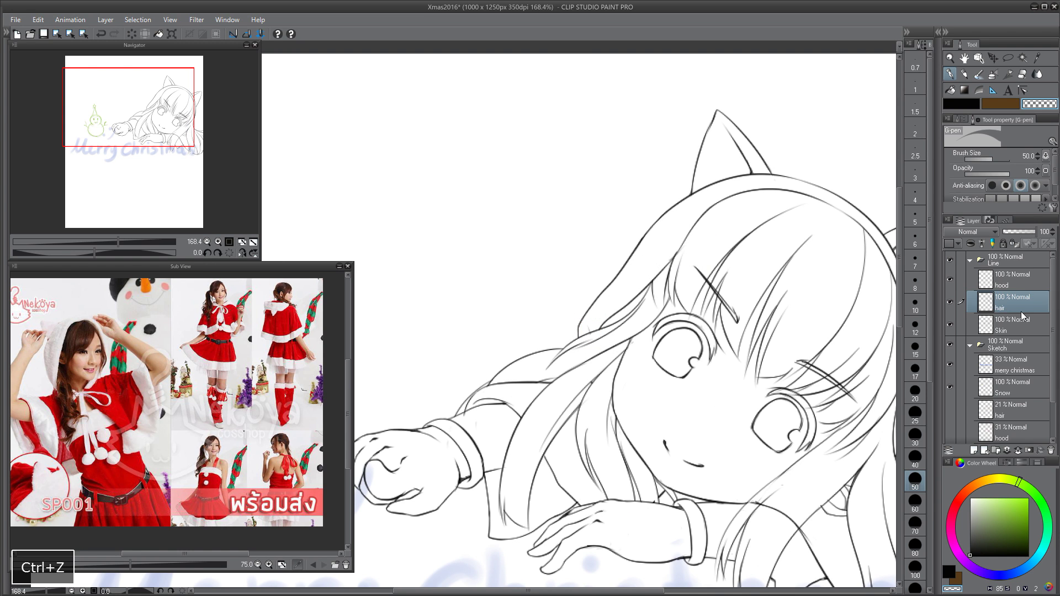
key("c")
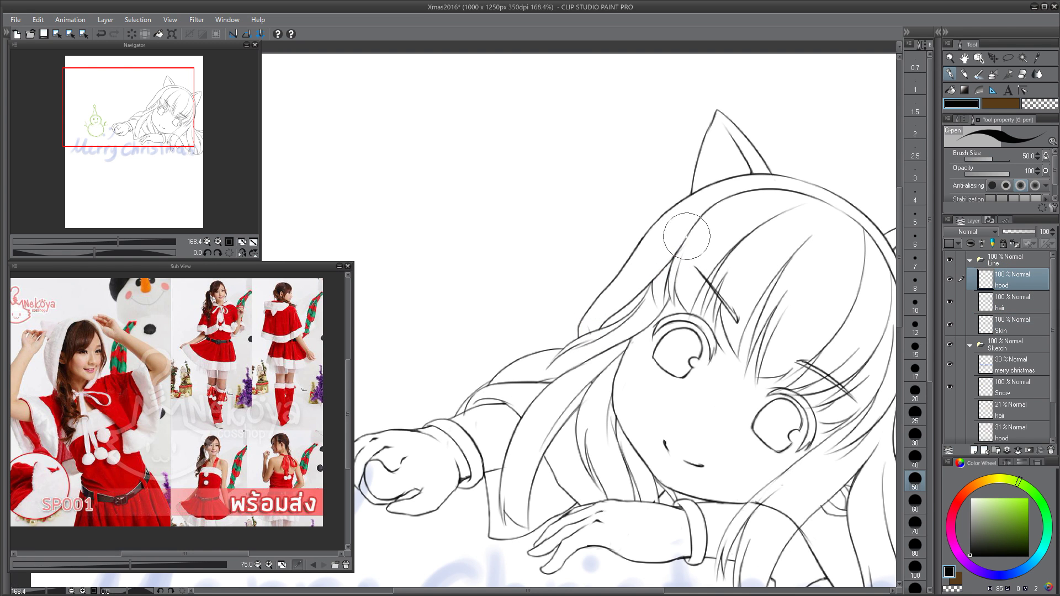
left_click_drag(732, 427, 673, 272)
mouse_move(644, 329)
left_mouse_down()
mouse_move(673, 276)
mouse_move(705, 320)
left_mouse_up()
key("c")
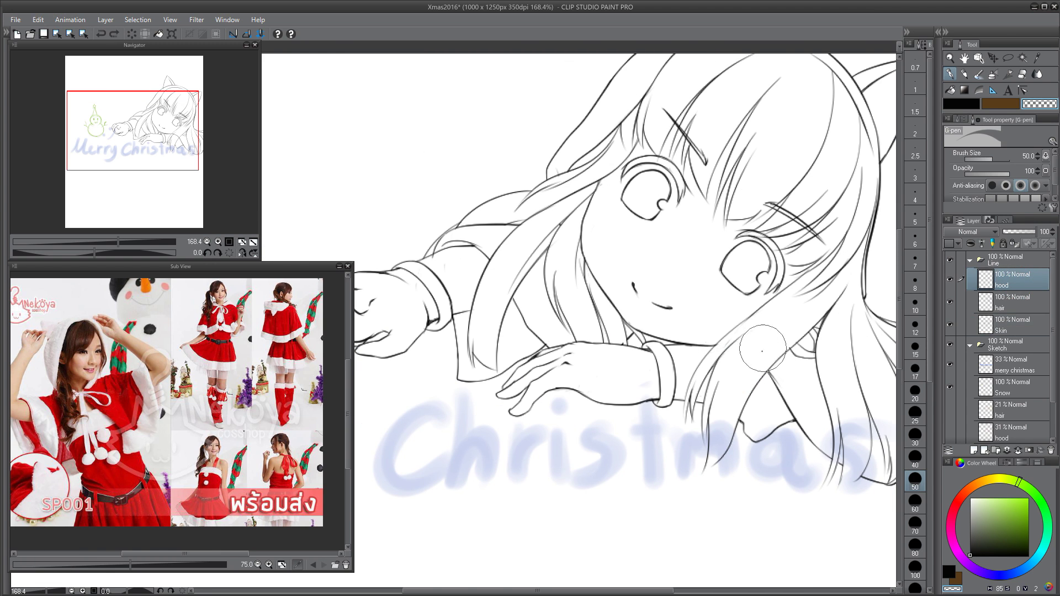
- Erase the remaining cape line crossing the right front lock on the hood layer and save the drawing
left_click(1004, 301)
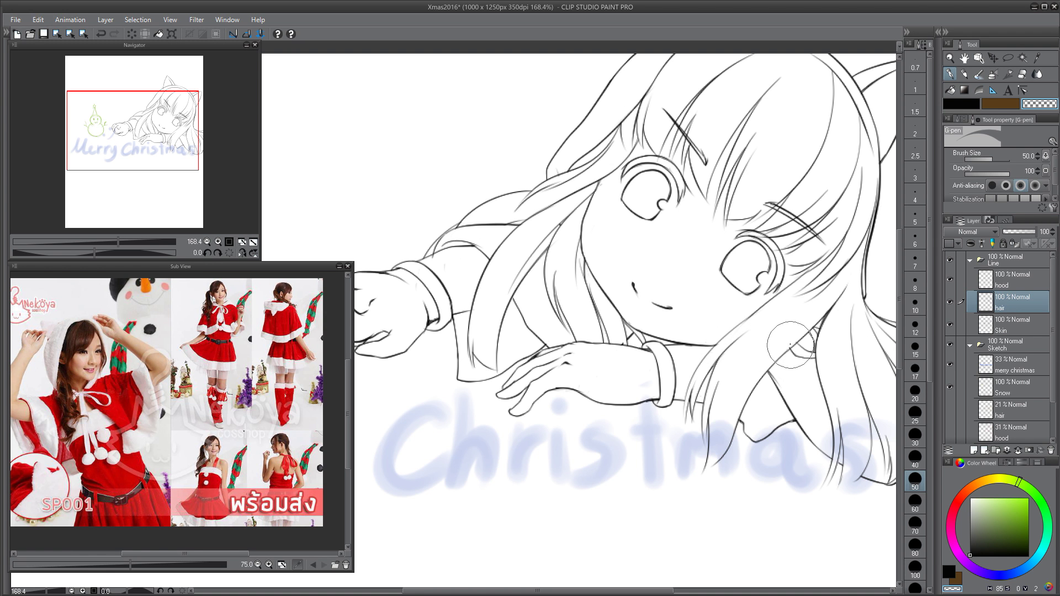
key("ctrl+z")
left_click(1000, 281)
left_click_drag(790, 358, 773, 382)
key("s")
left_click_drag(518, 379, 477, 347)
key("ctrl+s")
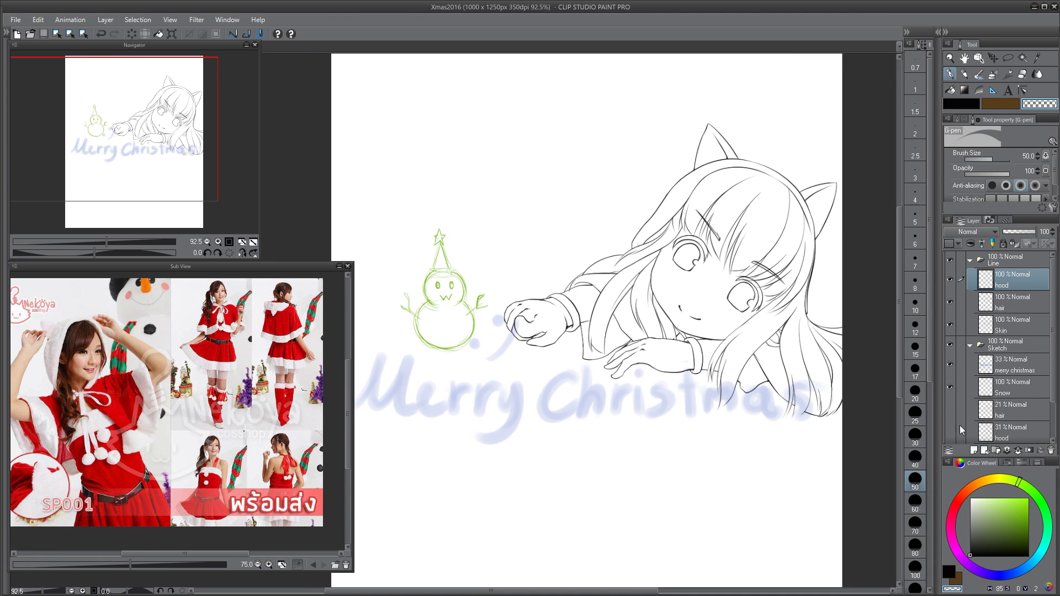
- Add a new layer above the hood line layer and name it Snowman
left_click(975, 448)
double_click(1010, 284)
type("S")
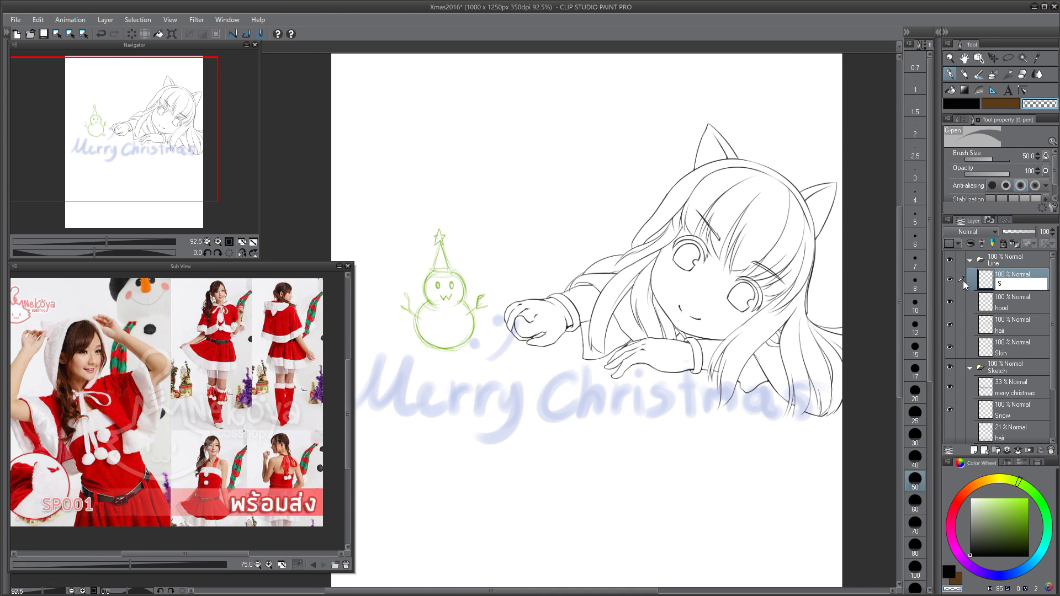
type("nowman")
key("Return")
- Clean up hood-layer marks around the outstretched arm's sleeve, toggling the line layers' visibility to check which one holds them
left_click_drag(394, 236, 608, 229)
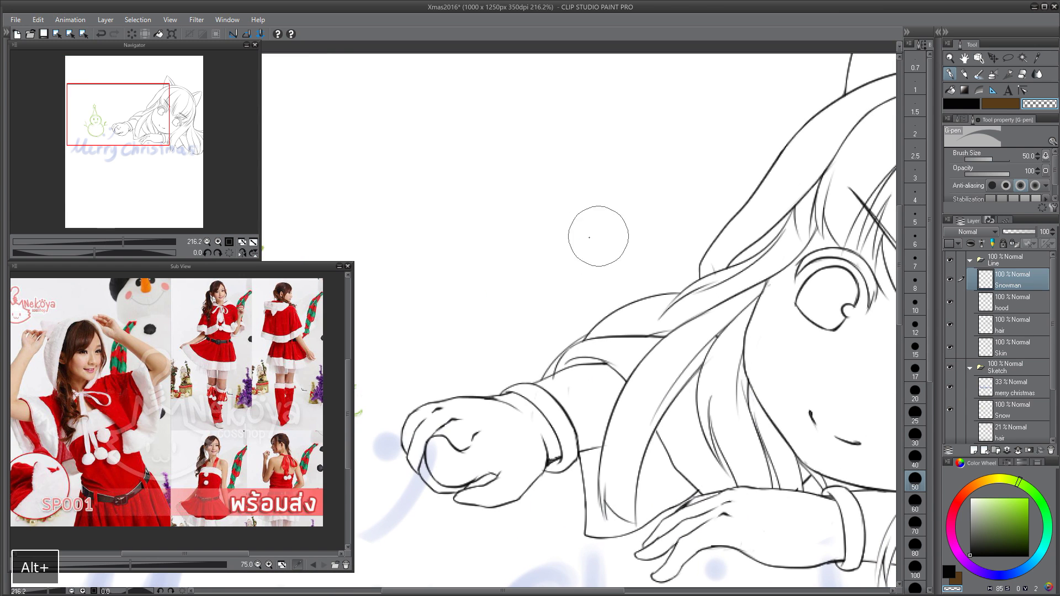
left_click(998, 310)
key("ctrl+z")
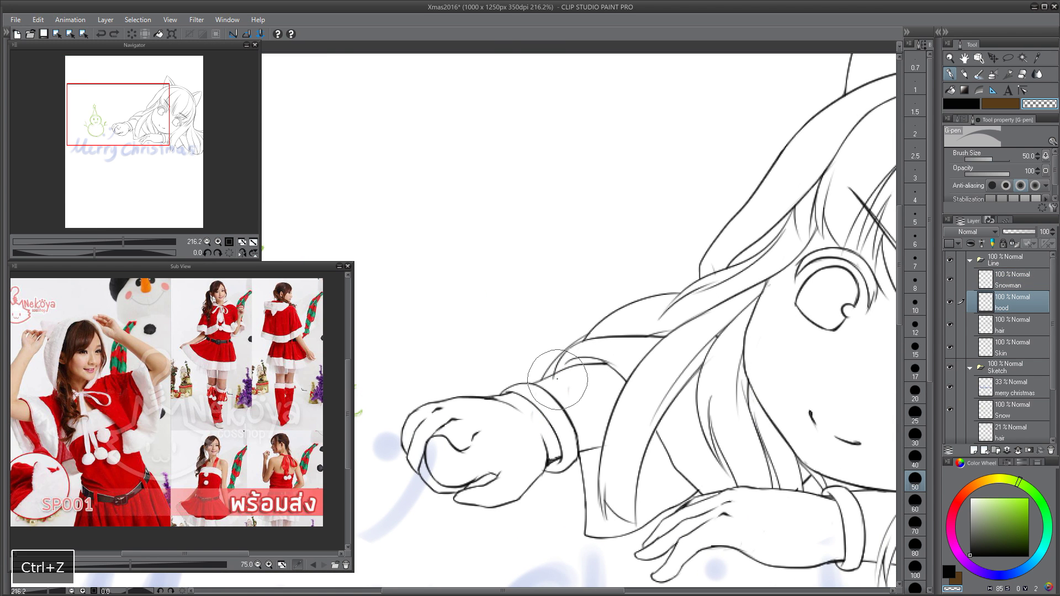
left_click(950, 281)
left_click(950, 302)
left_click(950, 303)
left_click(950, 325)
left_click(950, 325)
- Touch up the strands beside the left eye on the hair layer and the face outline's upper end on the Skin layer
left_click(999, 332)
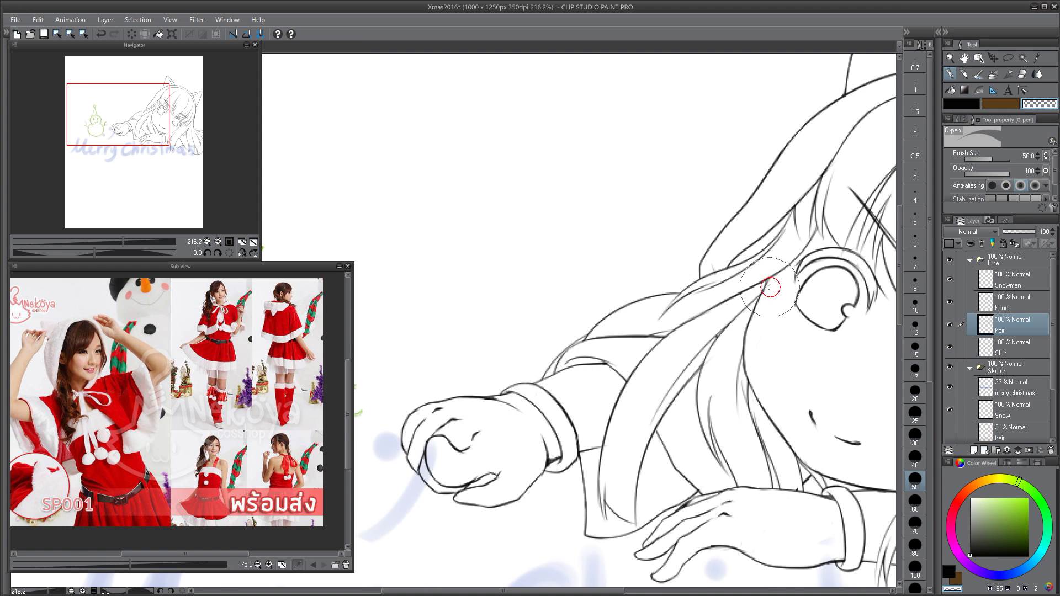
key("space")
left_click_drag(862, 192, 726, 190)
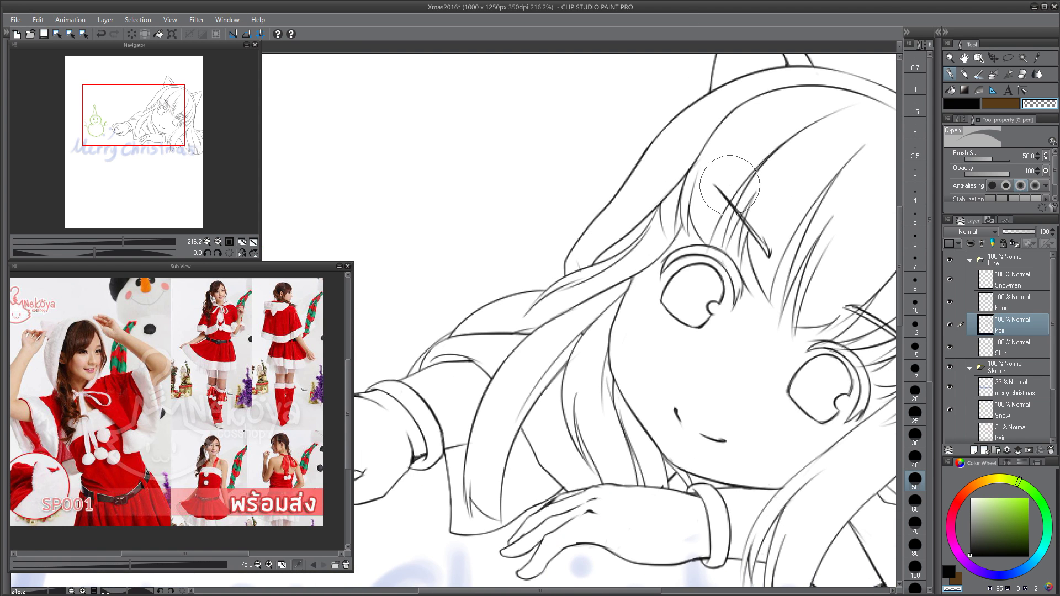
key("ctrl+z")
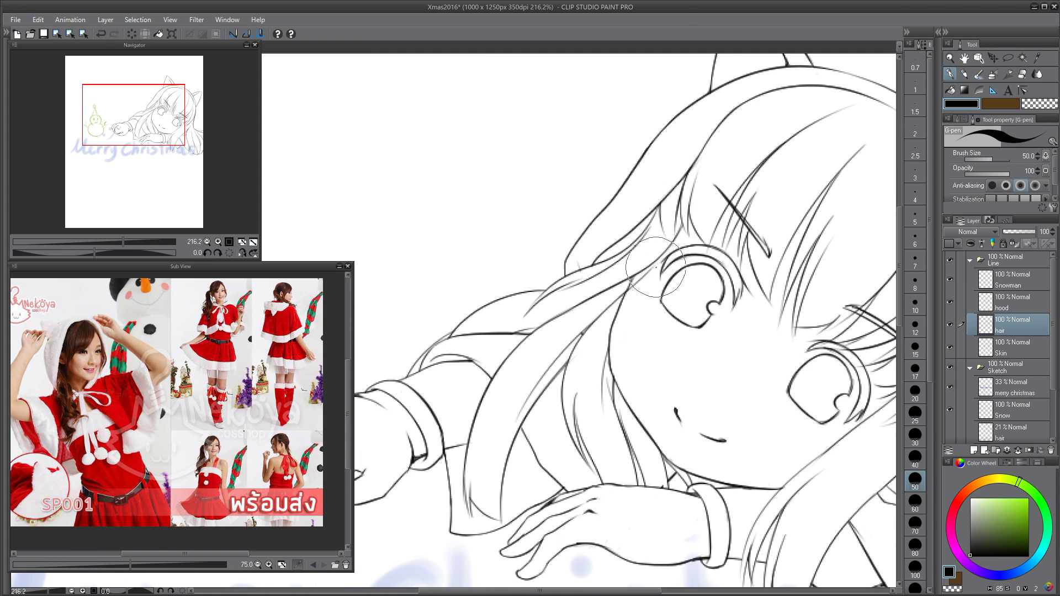
left_click(1010, 347)
key("c")
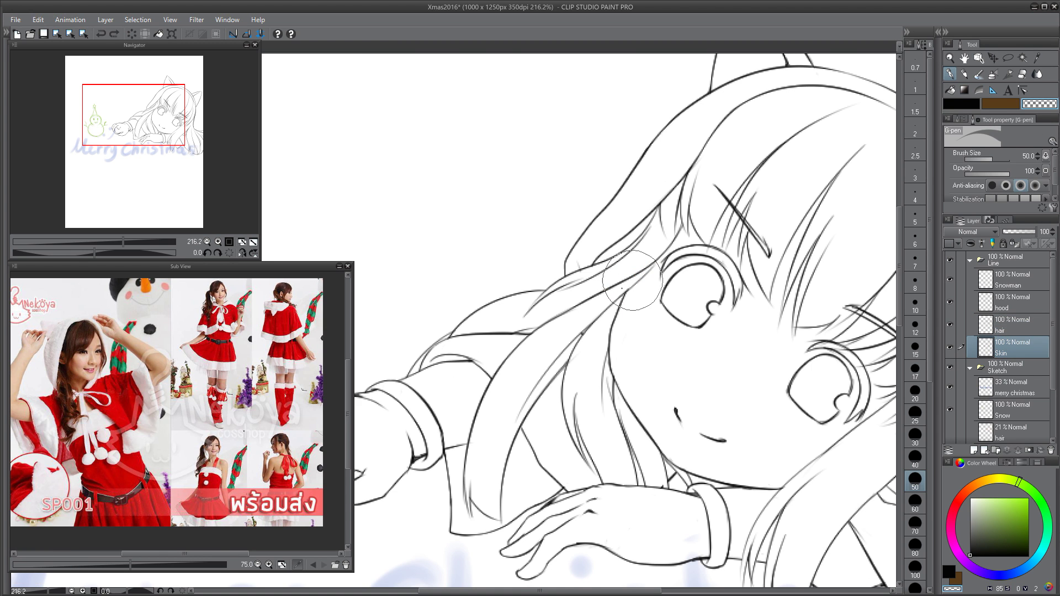
- Rotate the canvas to level the face and refine the left side lock's strands on the hair layer
left_click(1001, 328)
key("shift+space")
mouse_move(641, 208)
left_mouse_down()
mouse_move(568, 192)
mouse_move(571, 255)
left_mouse_up()
key("c")
key("ctrl+z")
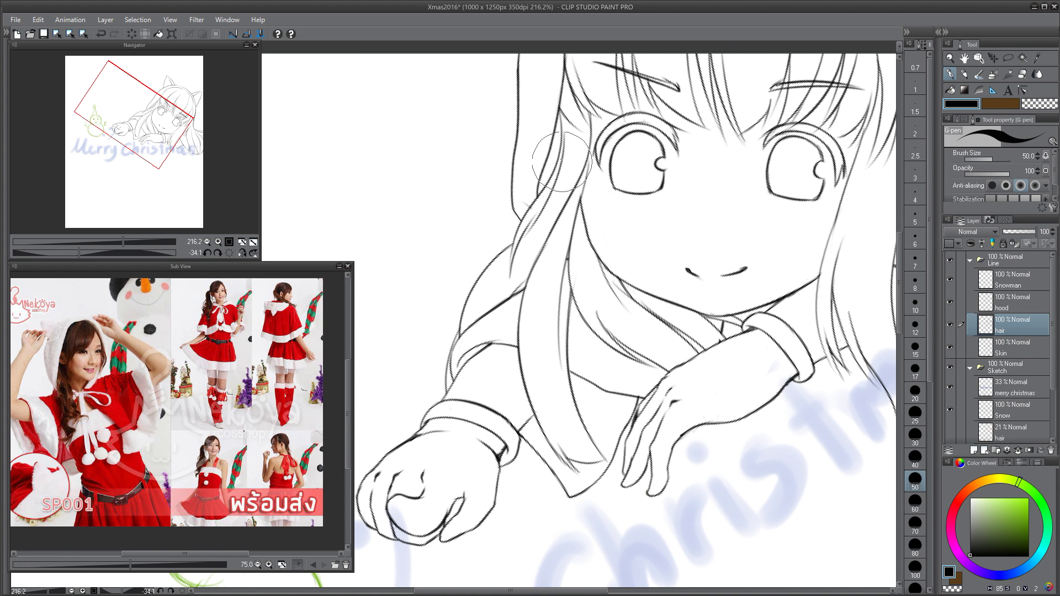
key("ctrl+z")
left_click_drag(584, 192, 568, 249)
key("space")
mouse_move(712, 326)
left_mouse_down()
mouse_move(583, 331)
mouse_move(627, 338)
left_mouse_up()
- Clean up the hood-layer lines above the resting wrist, straighten the canvas and save the drawing
key("c")
left_click(634, 349, "ctrl+shift")
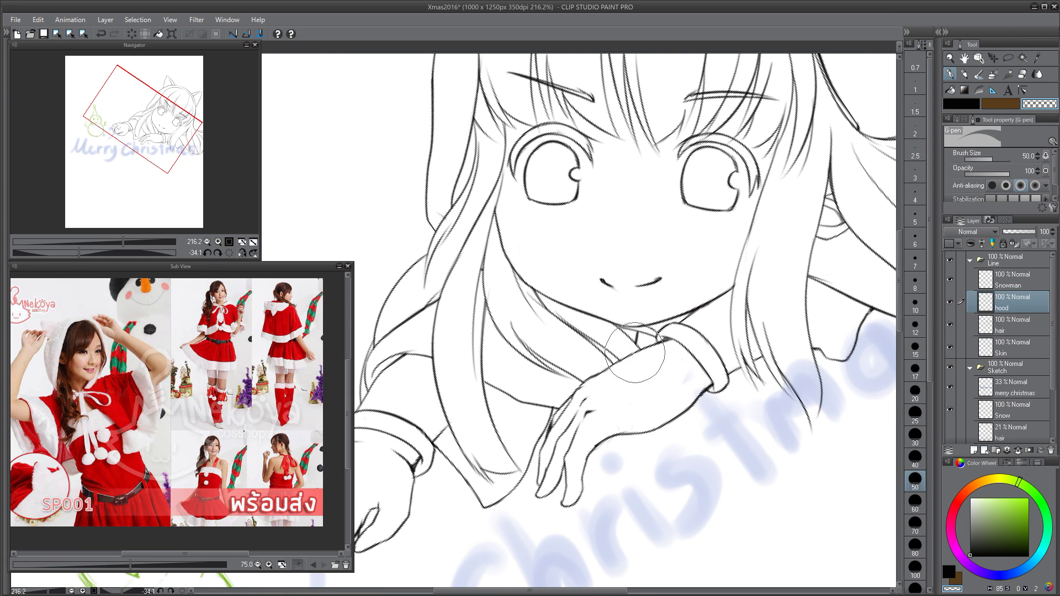
key("space")
left_click_drag(807, 175, 718, 233)
scroll(718, 233, "down", 5)
key("5")
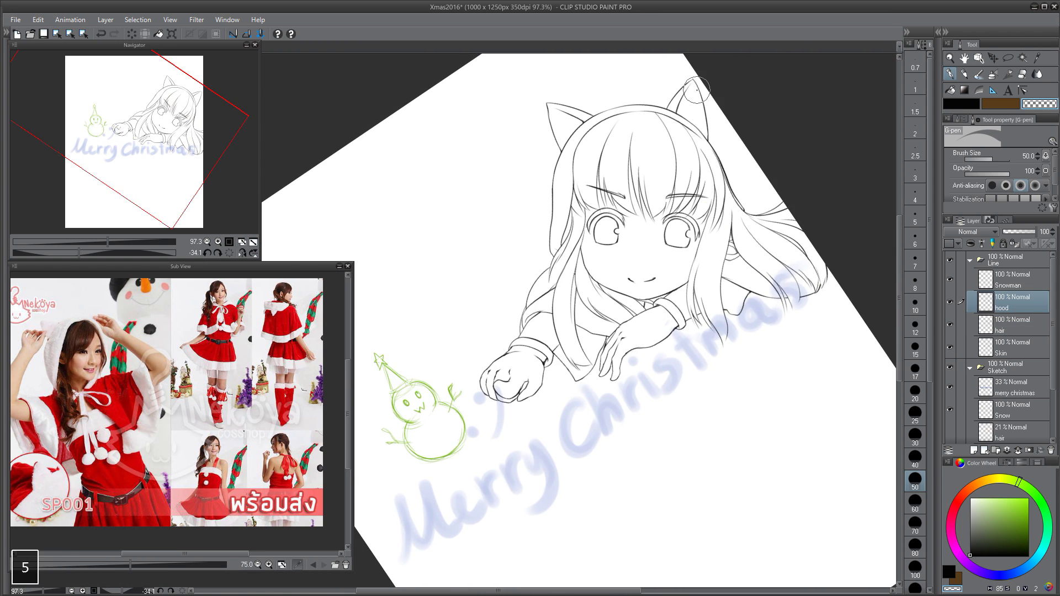
key("ctrl+s")
key("space")
left_click_drag(520, 331, 620, 331)
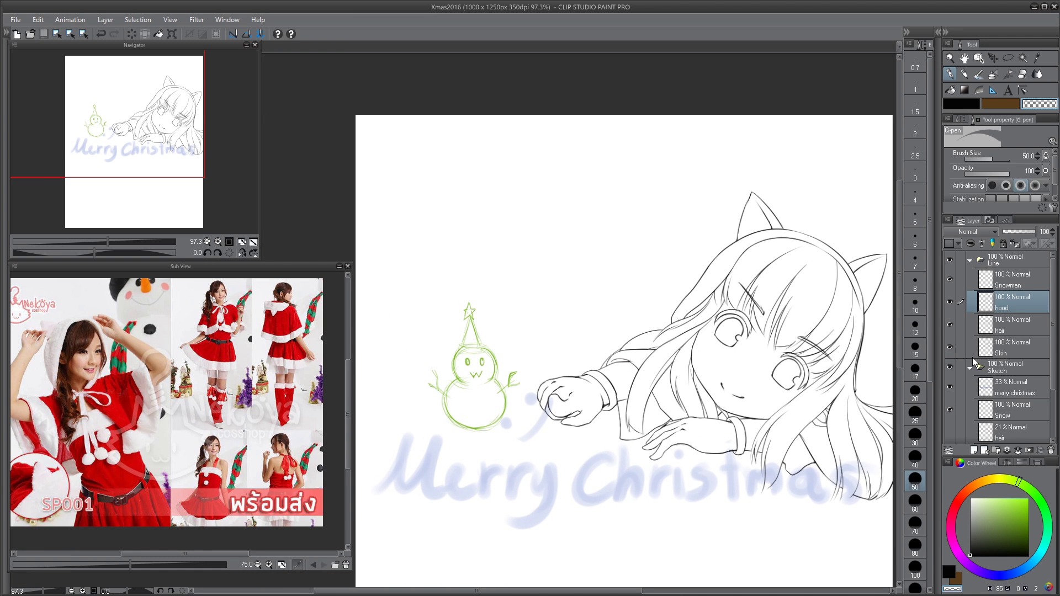
left_click(1010, 283)
key("space")
left_click(1002, 347)
key("space")
mouse_move(674, 365)
left_mouse_down()
mouse_move(509, 321)
mouse_move(582, 352)
left_mouse_up()
key("alt+space")
key("c")
key("ctrl+z")
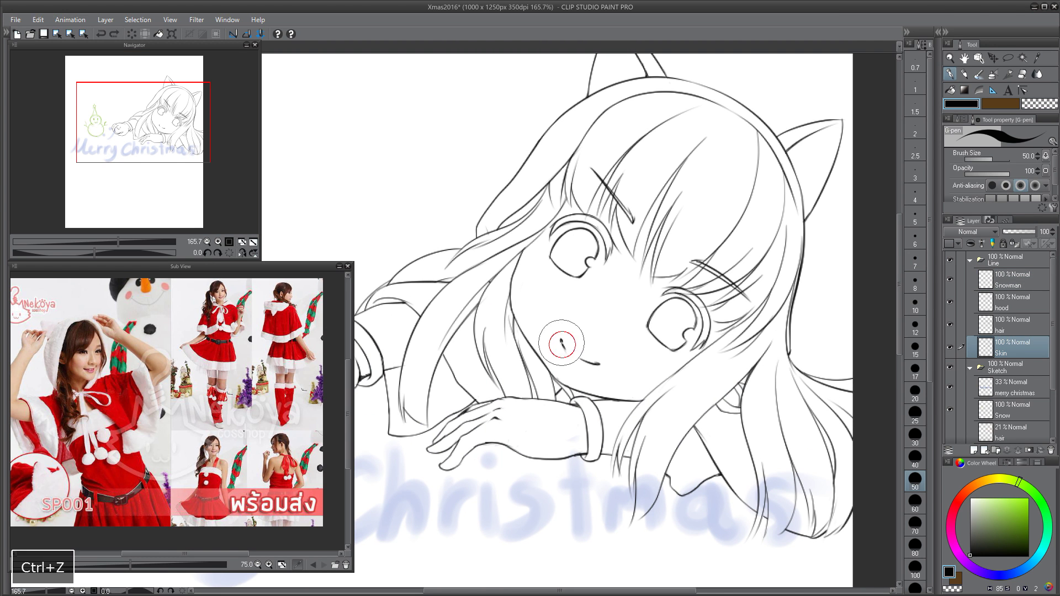
key("c")
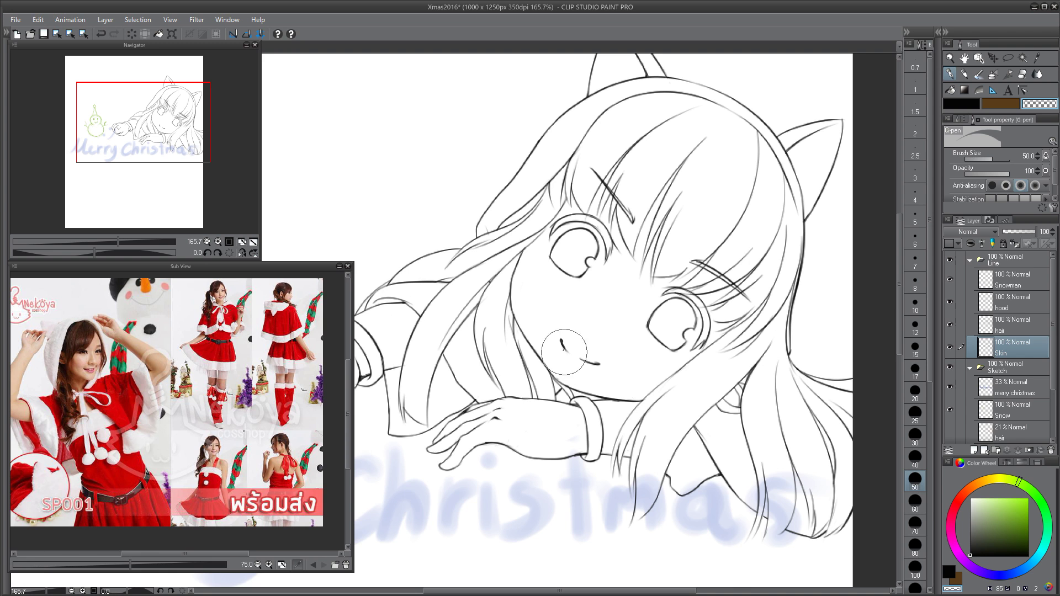
- Show the sketch skin layer as reference and ink a small nose on the line Skin layer
left_click_drag(1053, 375, 1054, 425)
left_click(950, 408)
left_click(950, 409)
left_click(1019, 406)
left_click(1016, 280)
left_click(949, 409)
key("ctrl+z")
key("c")
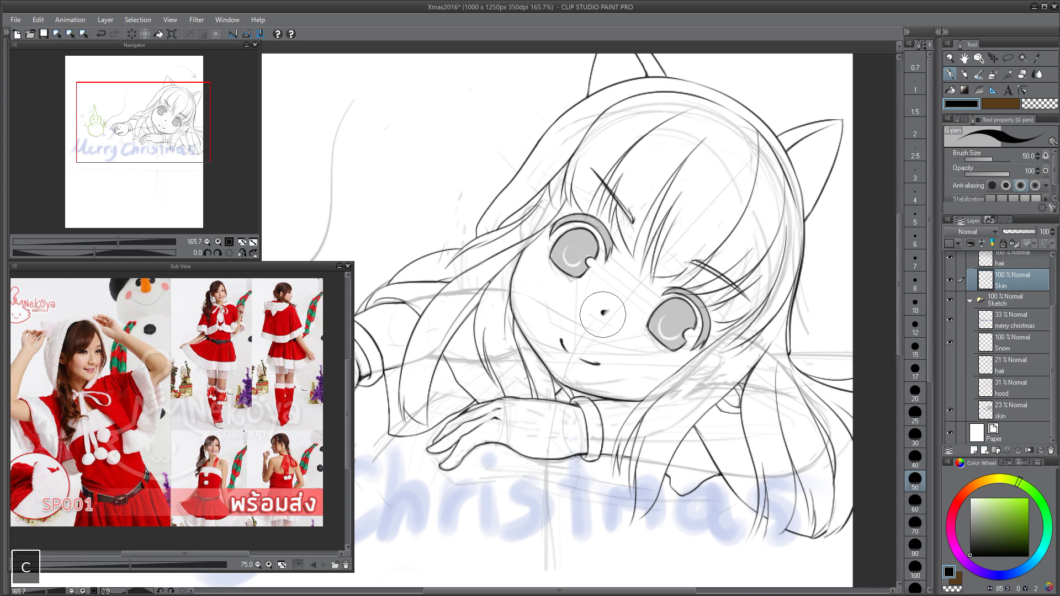
left_click_drag(601, 303, 641, 375)
left_click_drag(647, 335, 642, 190)
- Hide the sketch skin layer and select the Snowman line layer for inking
left_click(1017, 320)
left_click_drag(1053, 375, 1053, 332)
left_click(954, 406)
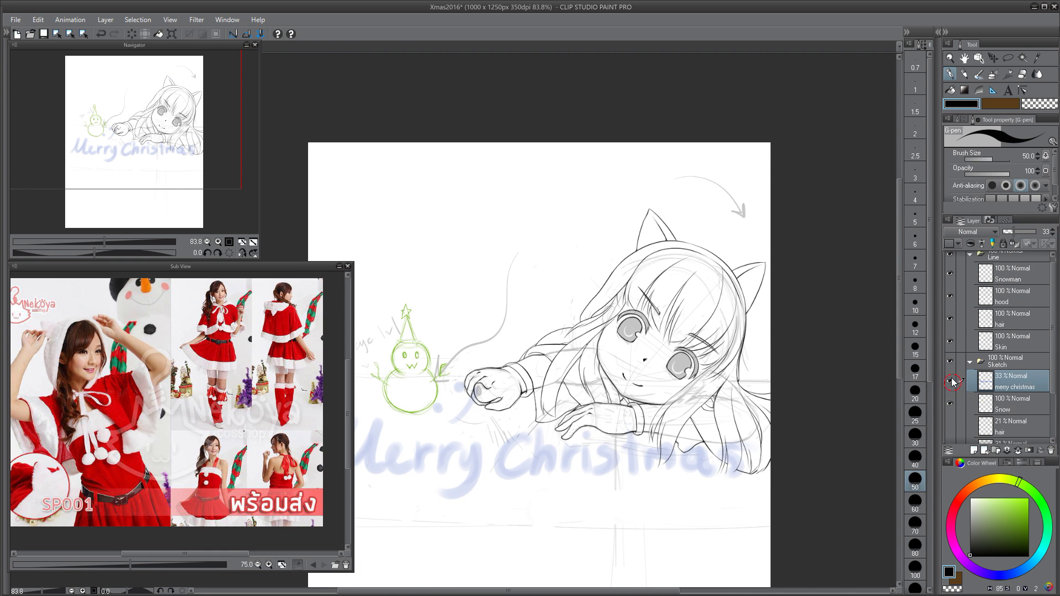
scroll(1051, 381, "down", 2)
key("space")
left_click_drag(552, 353, 696, 400)
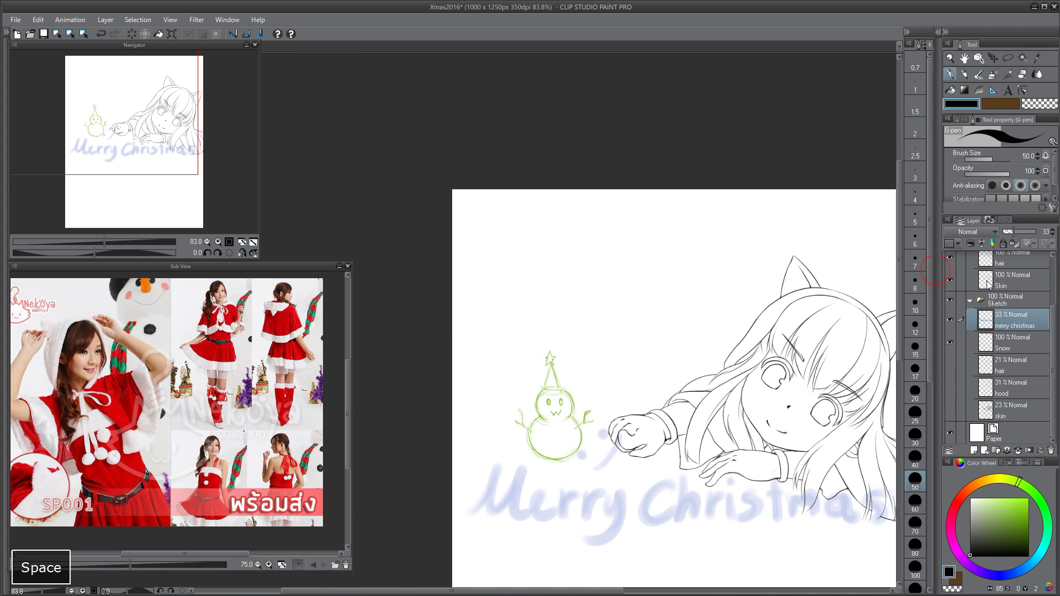
left_click_drag(1053, 342, 1053, 292)
left_click(1020, 280)
left_click_drag(515, 416, 535, 400)
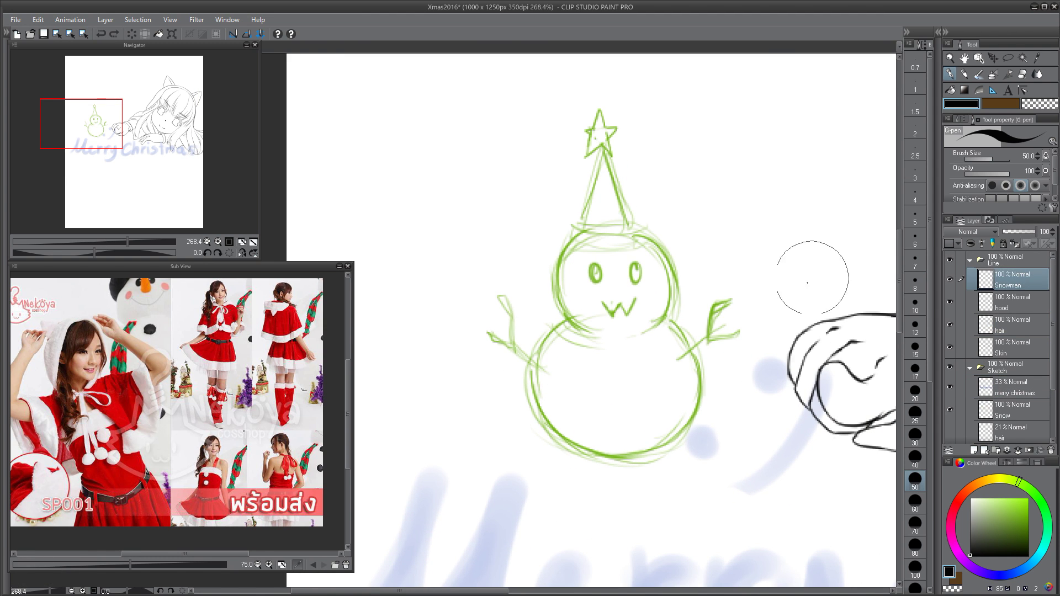
- Lower the Snow sketch layer's opacity to 23% and make the Snowman line layer active again
left_click_drag(1052, 378, 1052, 404)
left_click(1013, 373)
left_click(1010, 231)
scroll(1053, 307, "up", 2)
left_click(1010, 279)
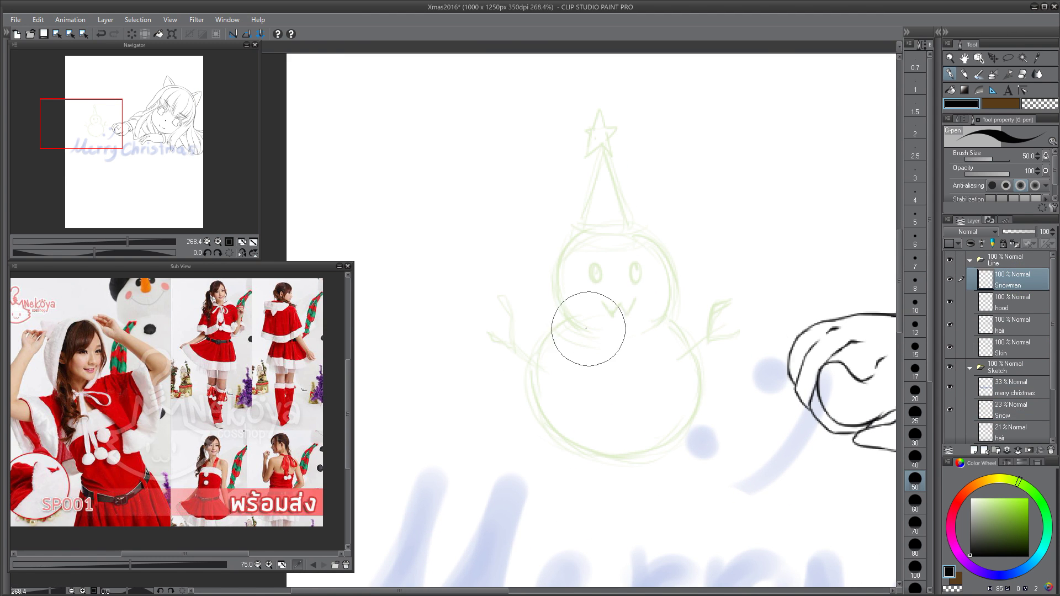
left_click_drag(585, 447, 598, 456)
key("ctrl+z")
mouse_move(568, 321)
left_mouse_down()
mouse_move(538, 347)
mouse_move(594, 455)
mouse_move(549, 417)
mouse_move(590, 455)
left_mouse_up()
key("ctrl+z")
key("ctrl+z")
key("ctrl+z")
key("ctrl+z")
- Ink the snowman's round body over the faded sketch on the Snowman line layer, trimming the overlap at the neck
left_click_drag(598, 457, 568, 315)
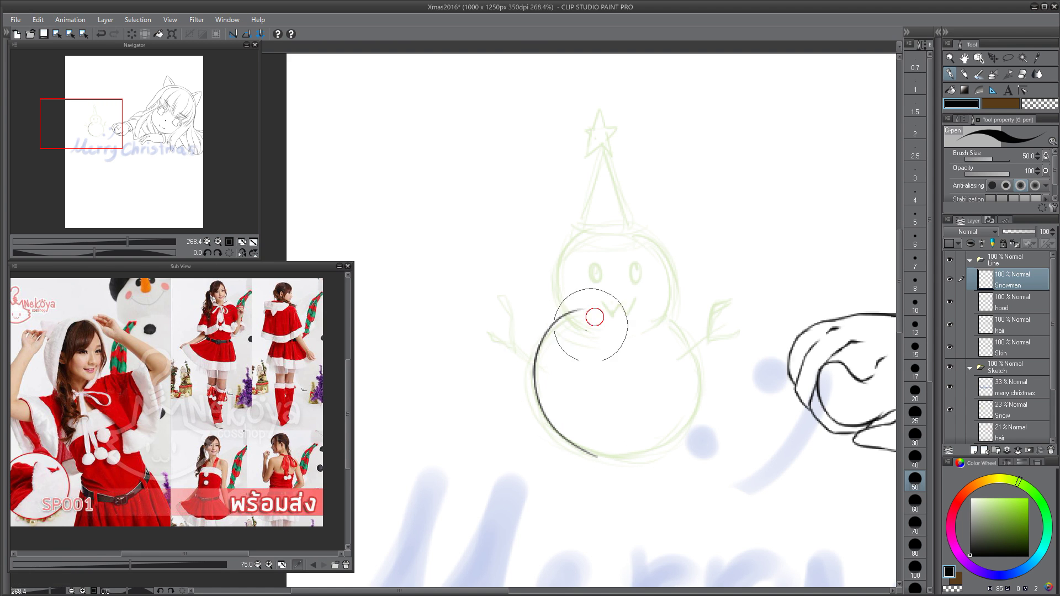
left_click_drag(535, 359, 563, 314)
key("c")
key("c")
left_click_drag(584, 457, 657, 453)
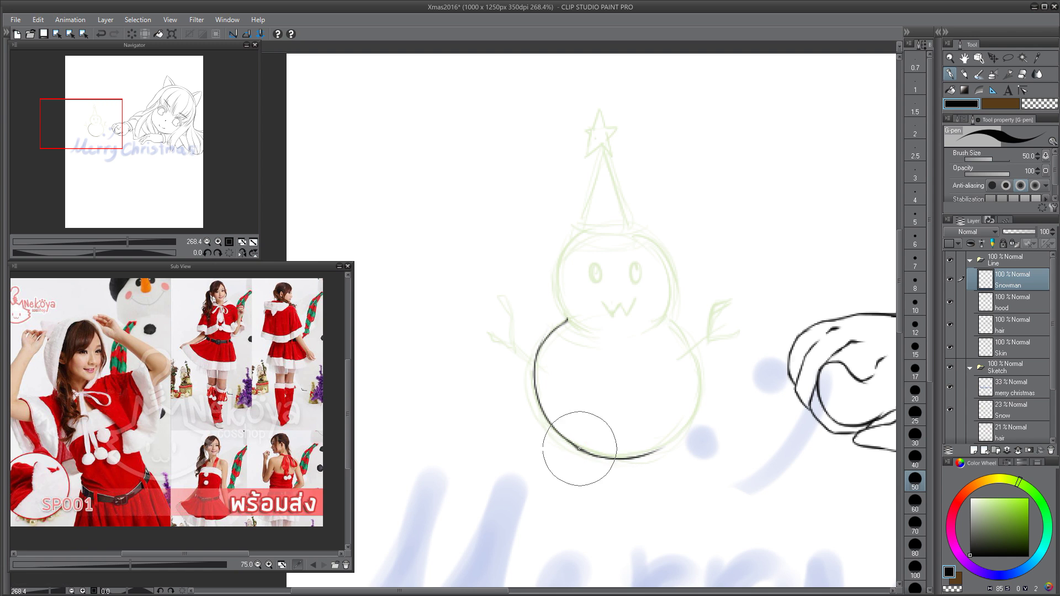
key("ctrl+z")
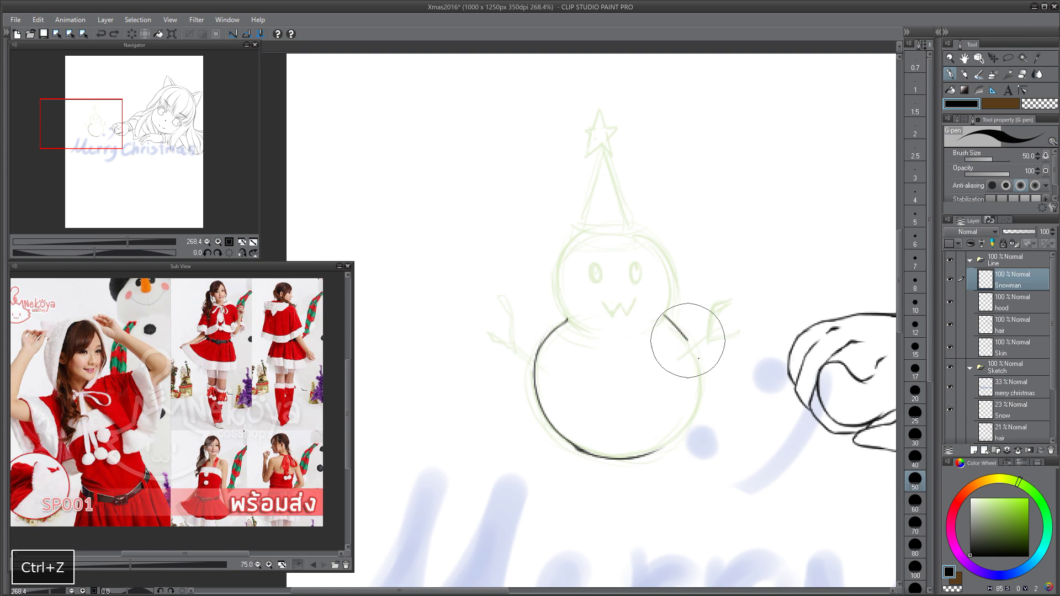
left_click_drag(671, 443, 698, 393)
key("ctrl+z")
left_click_drag(666, 315, 697, 402)
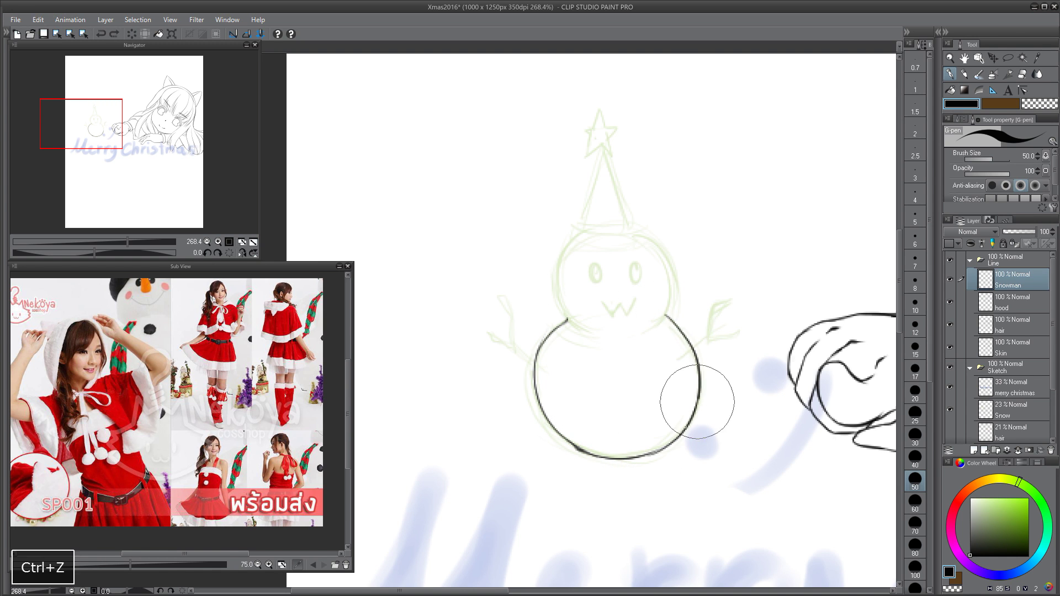
- Ink both sides of the snowman's head down to the body and erase the overlap at the neck
key("ctrl+z")
left_click_drag(595, 227, 574, 327)
key("c")
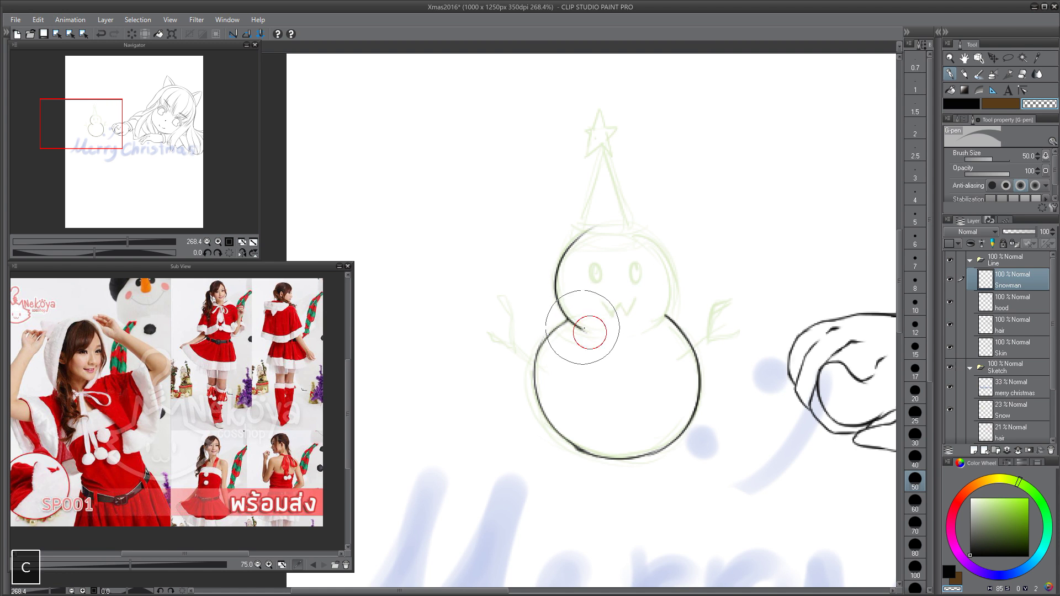
key("c")
mouse_move(649, 238)
left_mouse_down()
mouse_move(672, 289)
mouse_move(667, 312)
left_mouse_up()
key("ctrl+z")
key("ctrl+z")
left_click_drag(653, 240, 678, 323)
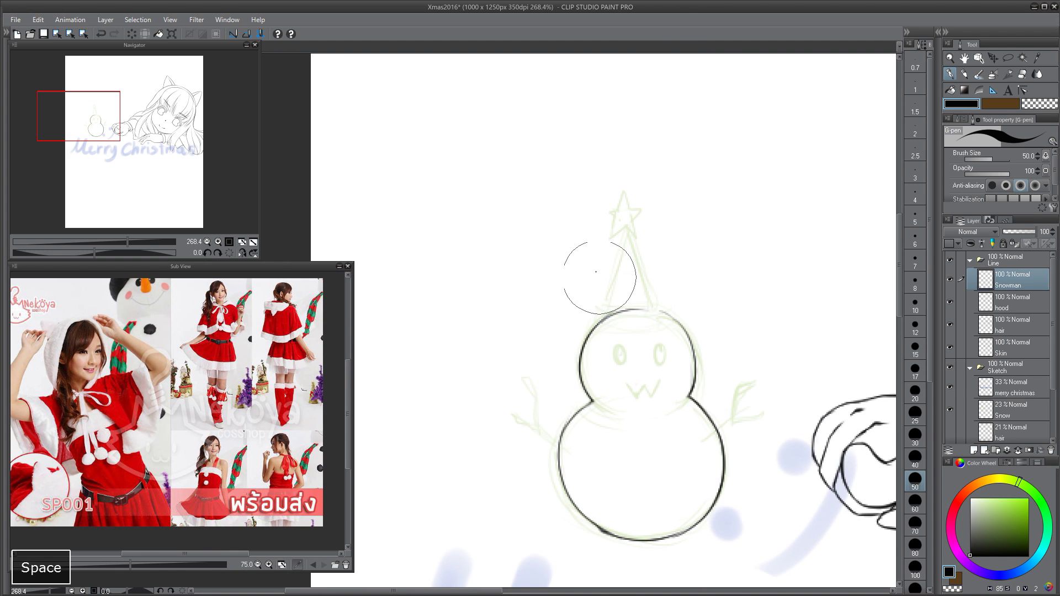
- Ink a cone-shaped party hat tilted to the left on the snowman's head, with a curved lower edge
key("c")
key("c")
key("ctrl+z")
left_click_drag(606, 319, 608, 257)
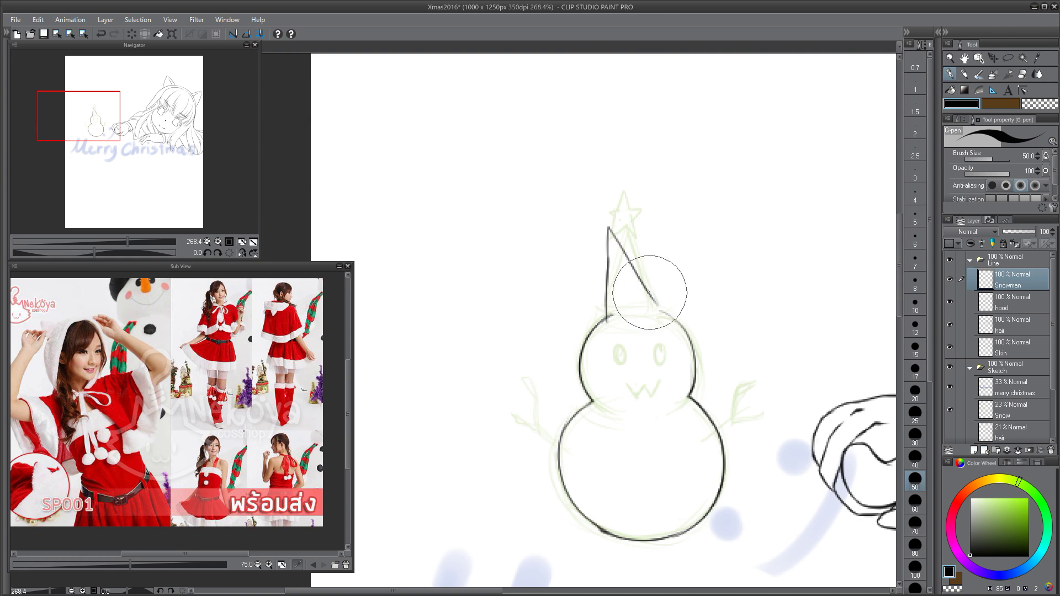
key("ctrl+z")
left_click_drag(607, 316, 655, 302)
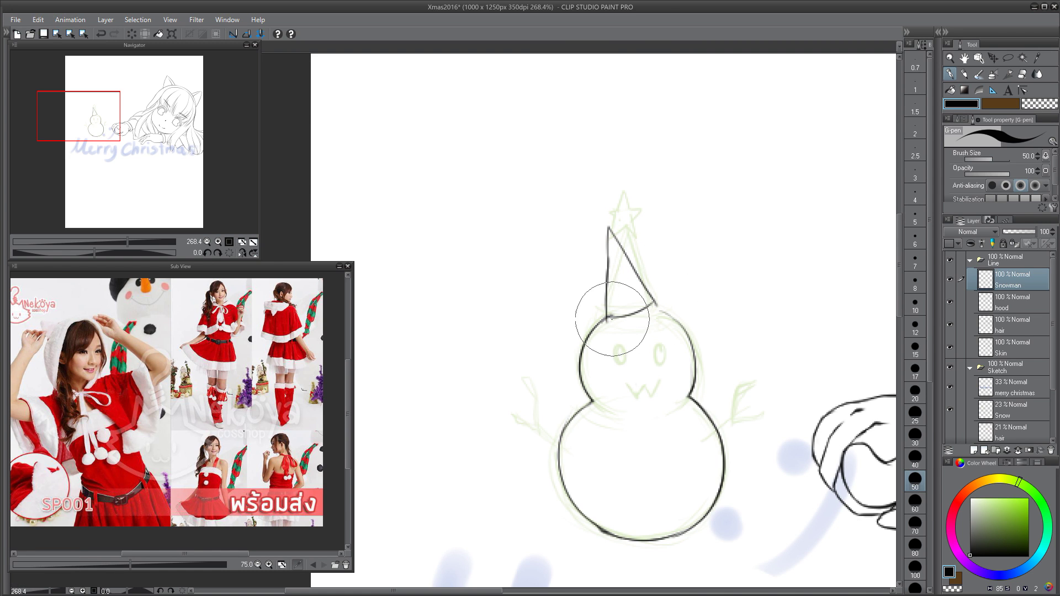
key("c")
key("c")
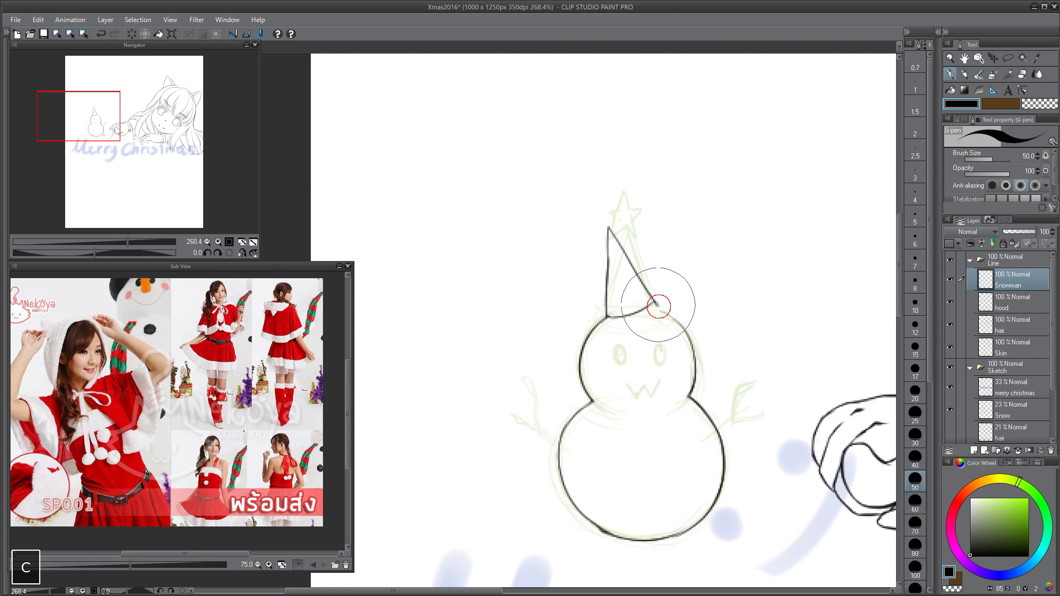
- Add a thin curved brim band beneath the snowman's cone hat and clean up its ends
key("ctrl+z")
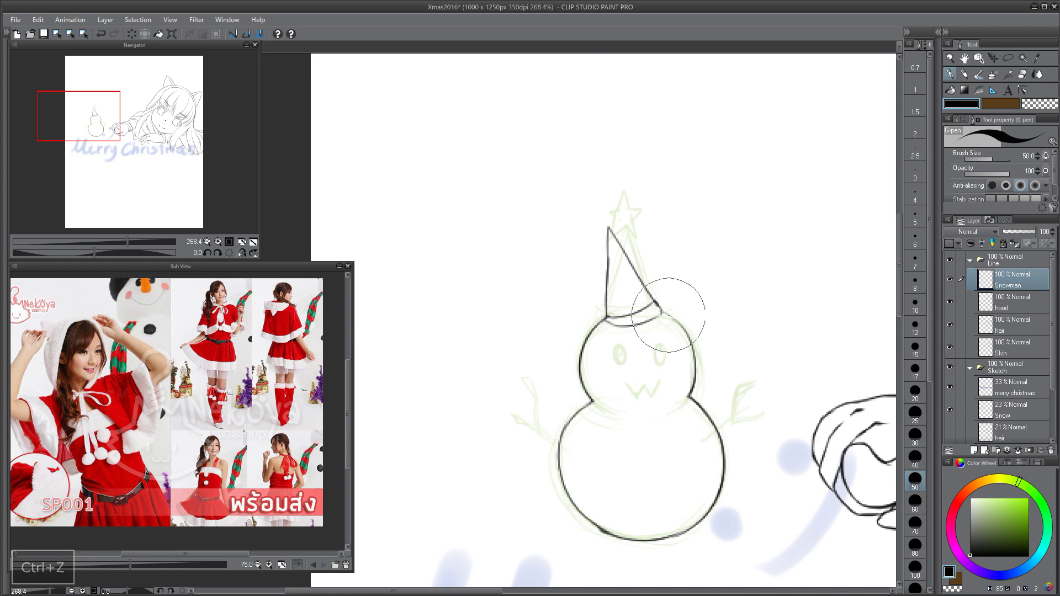
key("ctrl+z")
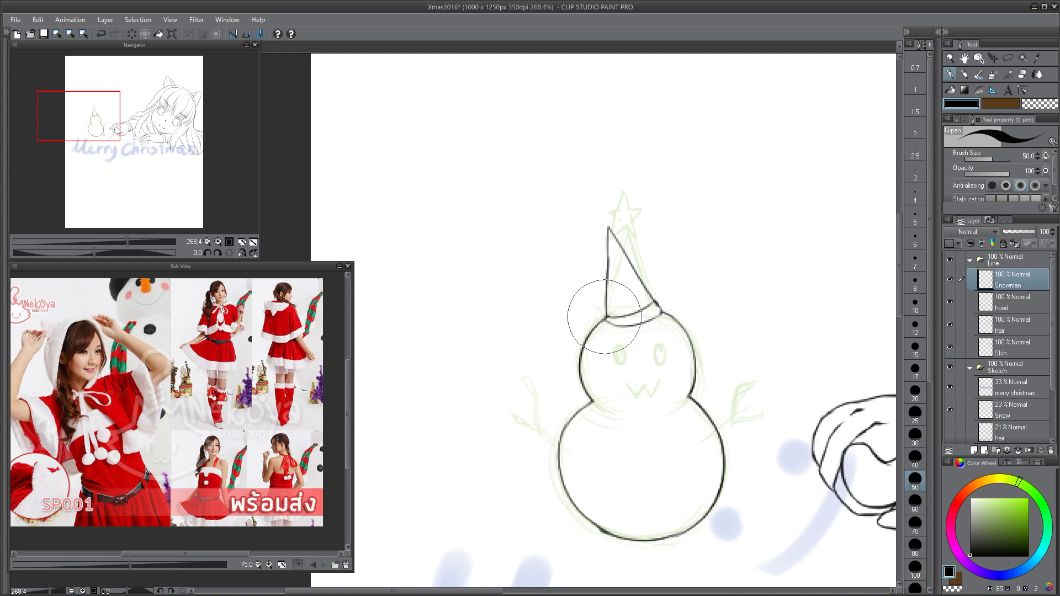
key("c")
key("c")
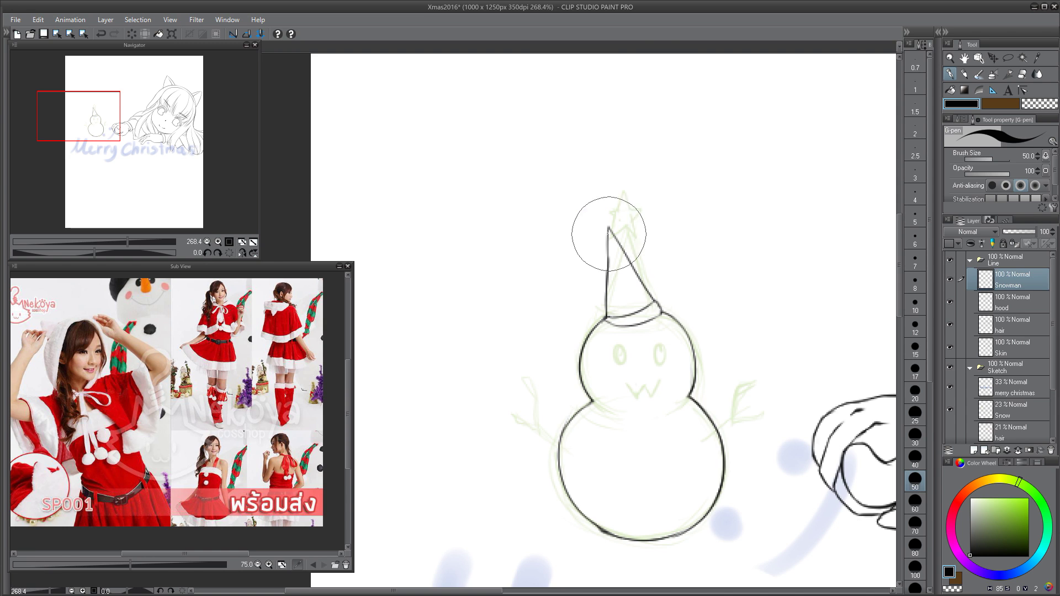
- Ink a small five-pointed star on the tip of the snowman's hat and clean up its overlapping lines
key("ctrl+z")
left_click_drag(602, 234, 611, 216)
key("ctrl+z")
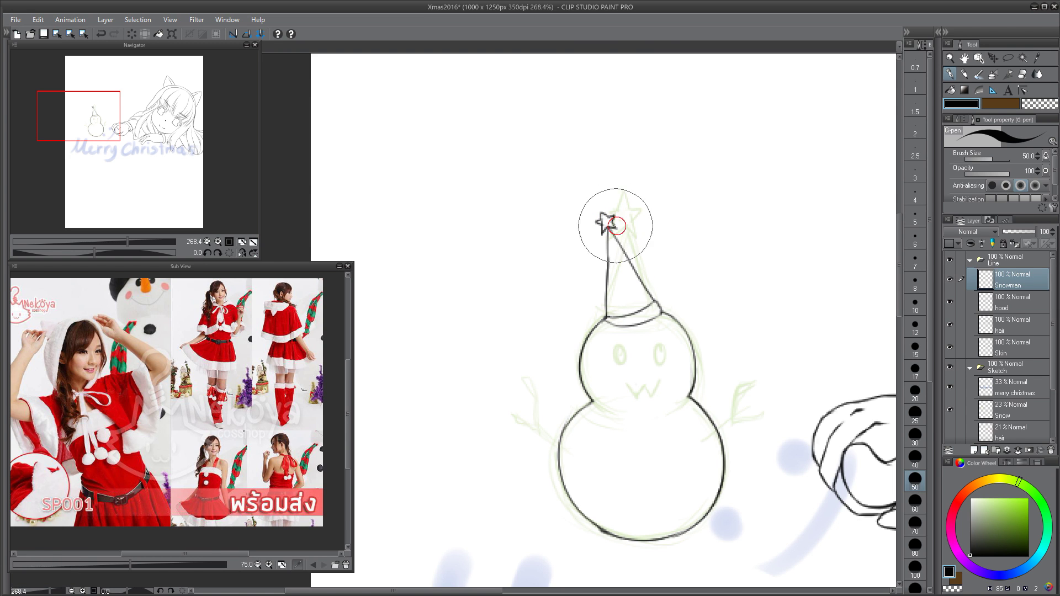
key("c")
key("c")
key("c")
key("c")
left_click_drag(598, 221, 600, 234)
key("c")
key("c")
- Ink the snowman's small zigzag mouth on the lower part of its head
left_click_drag(671, 401, 662, 363)
mouse_move(619, 348)
left_mouse_down()
mouse_move(628, 360)
mouse_move(646, 348)
left_mouse_up()
key("ctrl+z")
key("ctrl+z")
left_click_drag(626, 355, 627, 354)
key("ctrl+z")
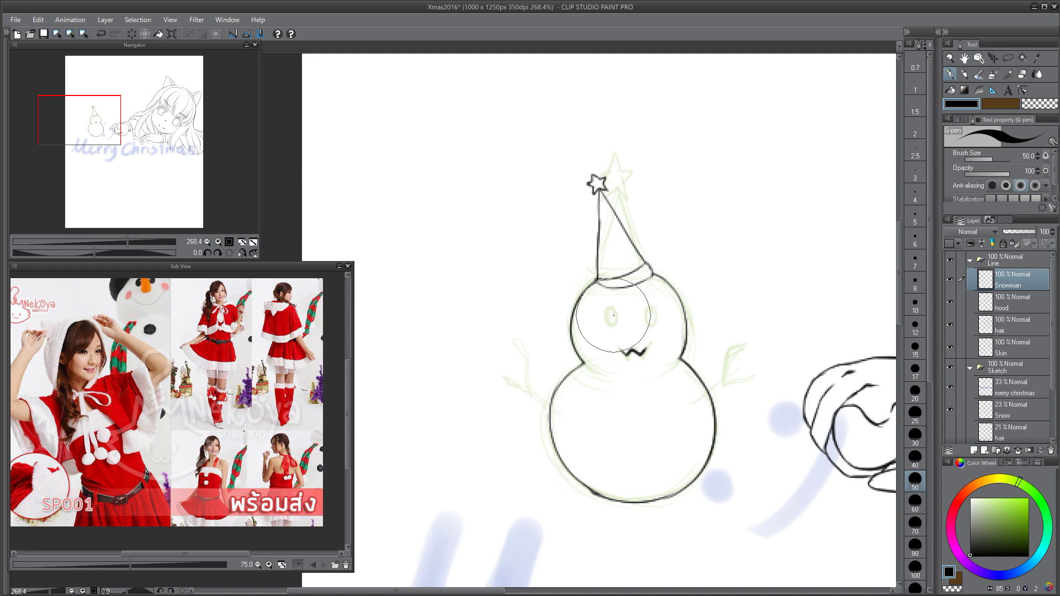
- Ink two small oval eyes above the snowman's mouth
key("ctrl+z")
key("ctrl+z")
left_click_drag(609, 312, 612, 328)
key("ctrl+z")
key("ctrl+z")
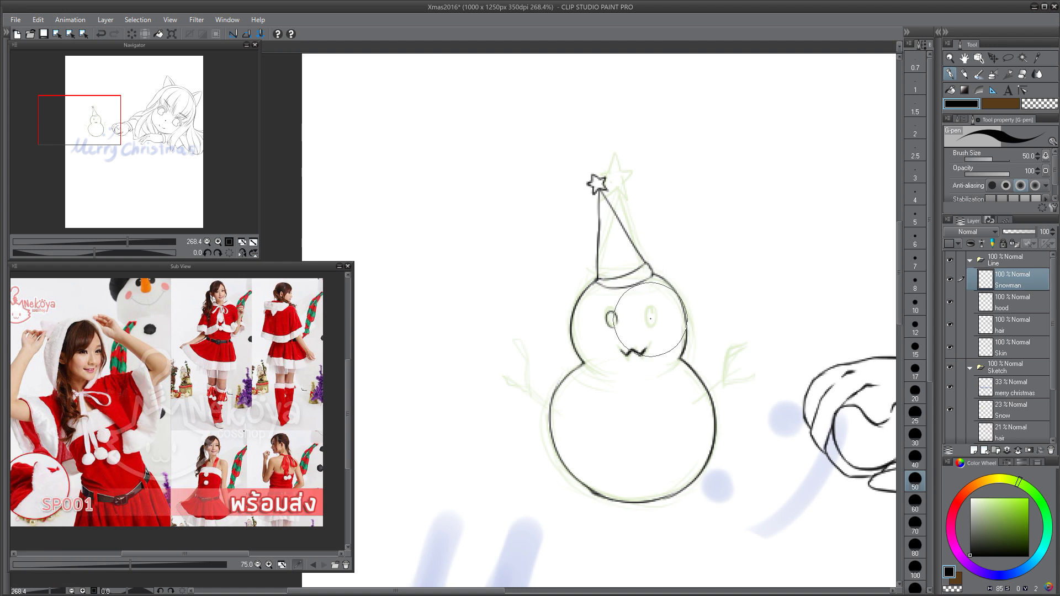
left_click_drag(690, 401, 602, 401)
left_click_drag(836, 225, 738, 190)
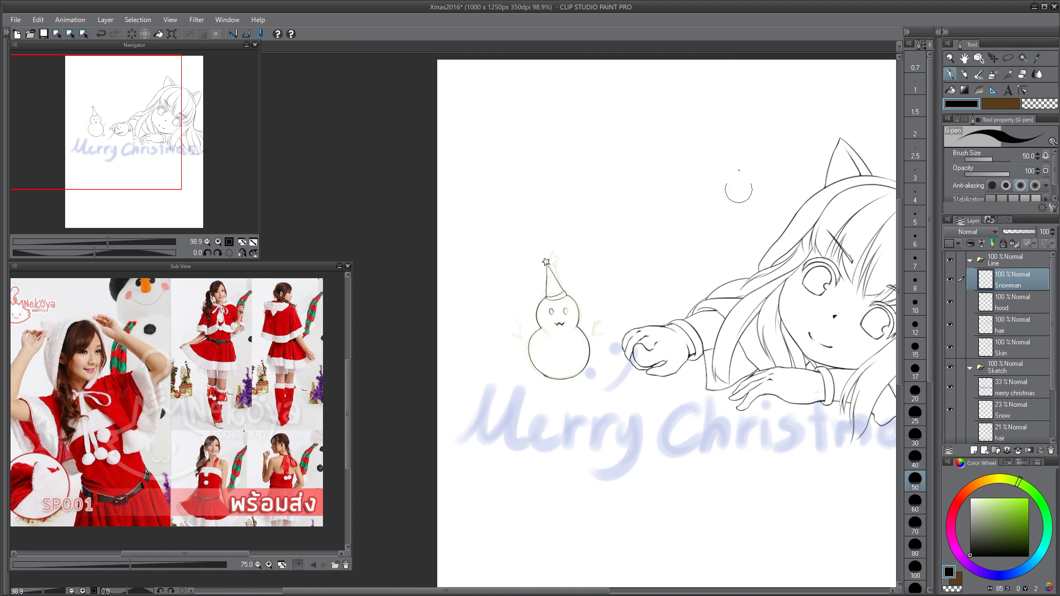
- Add a line layer named table beneath the line Skin layer and show the sketch skin layer as reference
left_click(983, 450)
left_click_drag(988, 284, 1013, 376)
left_click_drag(773, 353, 556, 340)
left_click_drag(1053, 355, 1053, 415)
left_click(949, 409)
- Rotate the canvas and ink the straight table edge from the girl's outstretched hand past the snowman on the table layer
left_click_drag(706, 354, 623, 130)
mouse_move(624, 130)
left_mouse_down()
mouse_move(701, 197)
mouse_move(684, 265)
left_mouse_up()
left_click_drag(675, 240, 702, 203)
key("ctrl+z")
key("ctrl+z")
left_click_drag(538, 436, 652, 250)
mouse_move(607, 312)
left_mouse_down()
mouse_move(528, 411)
mouse_move(558, 382)
left_mouse_up()
key("ctrl+z")
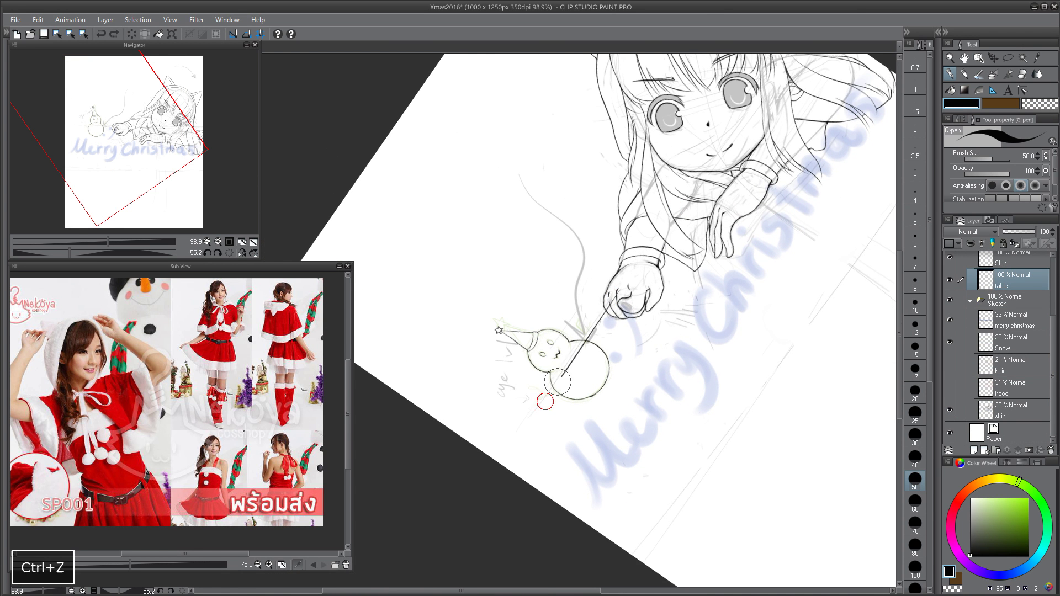
key("ctrl+z")
left_click_drag(614, 295, 518, 434)
key("ctrl+z")
left_click_drag(576, 309, 629, 309, "alt")
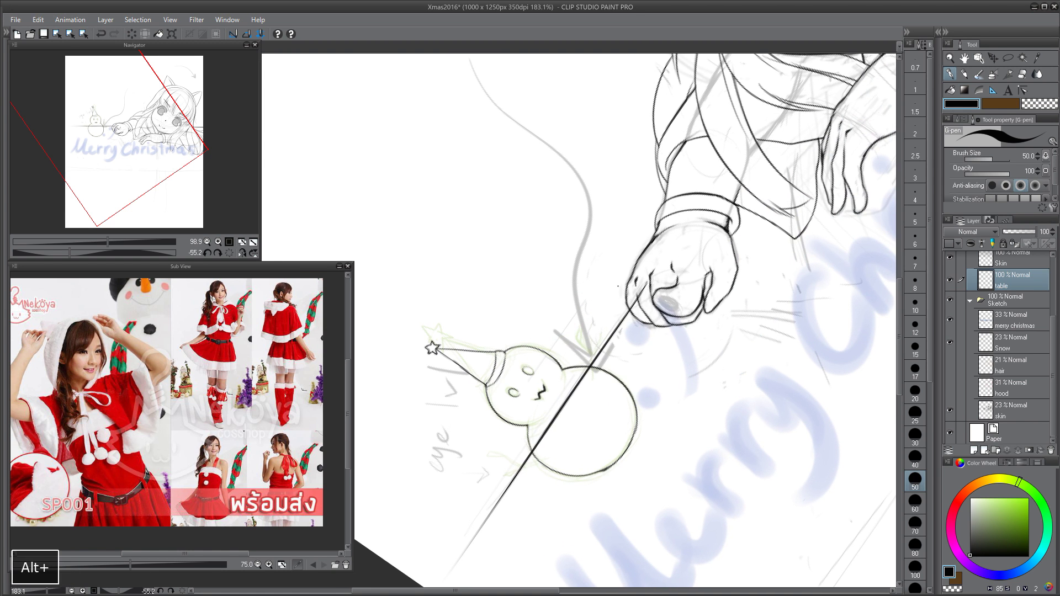
- Erase the parts of the table edge that cross the snowman's body and overlap its outline
key("c")
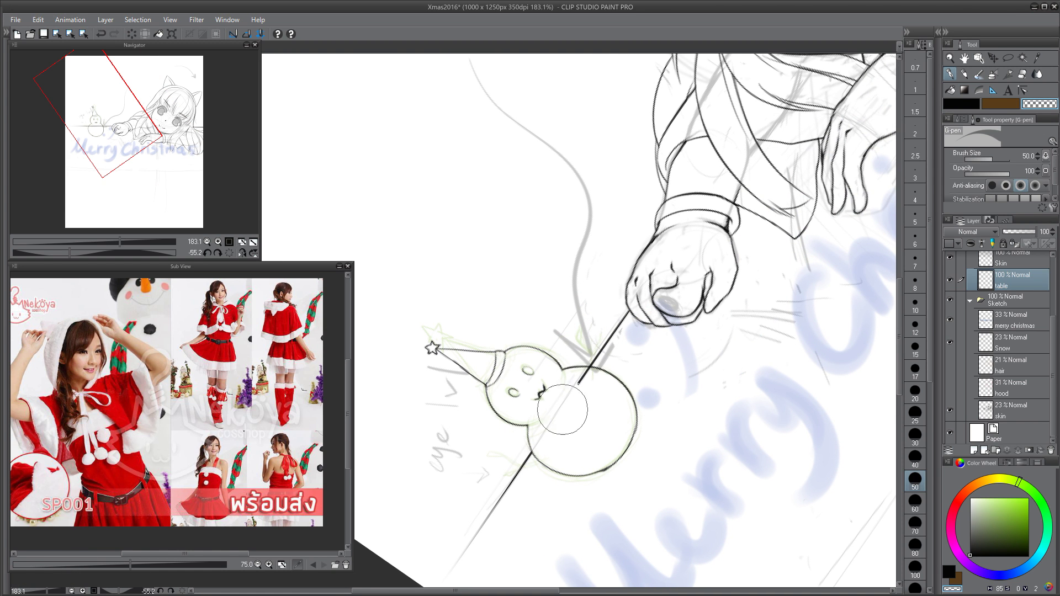
left_click_drag(731, 282, 672, 303)
left_click_drag(541, 387, 563, 387, "alt")
key("c")
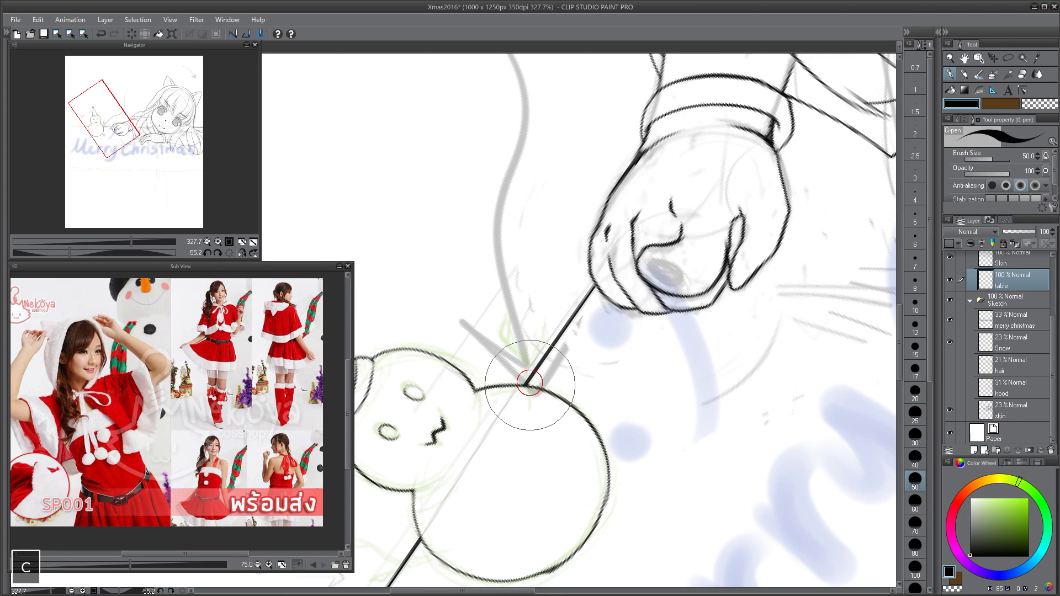
left_click_drag(698, 300, 666, 297, "alt")
scroll(665, 297, "down", 2)
key("ctrl+z")
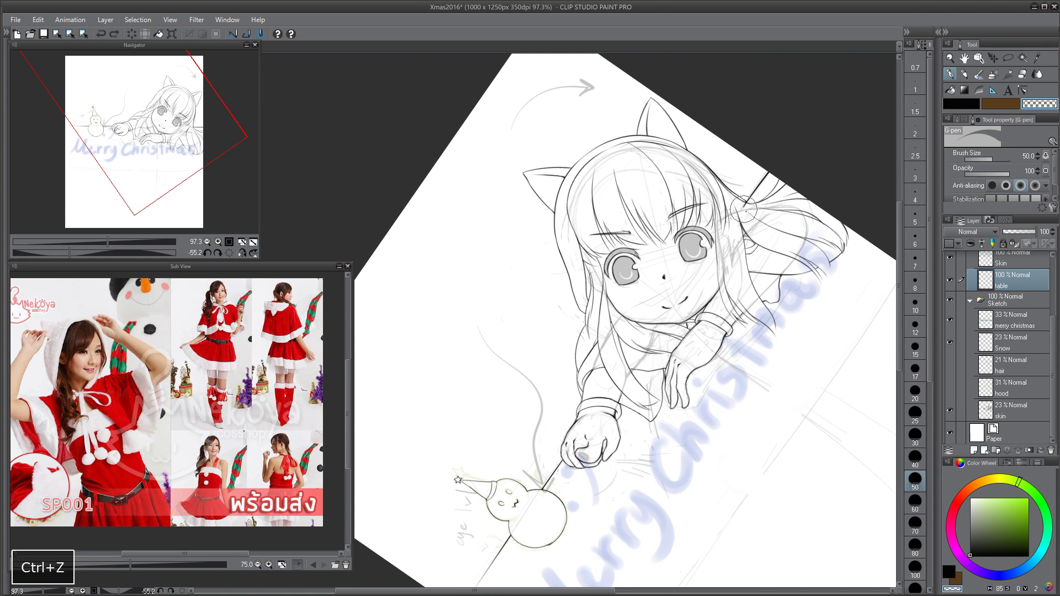
- Hide the sketch skin layer, straighten the canvas, and hide and collapse the Sketch folder
left_click(949, 411)
key("5")
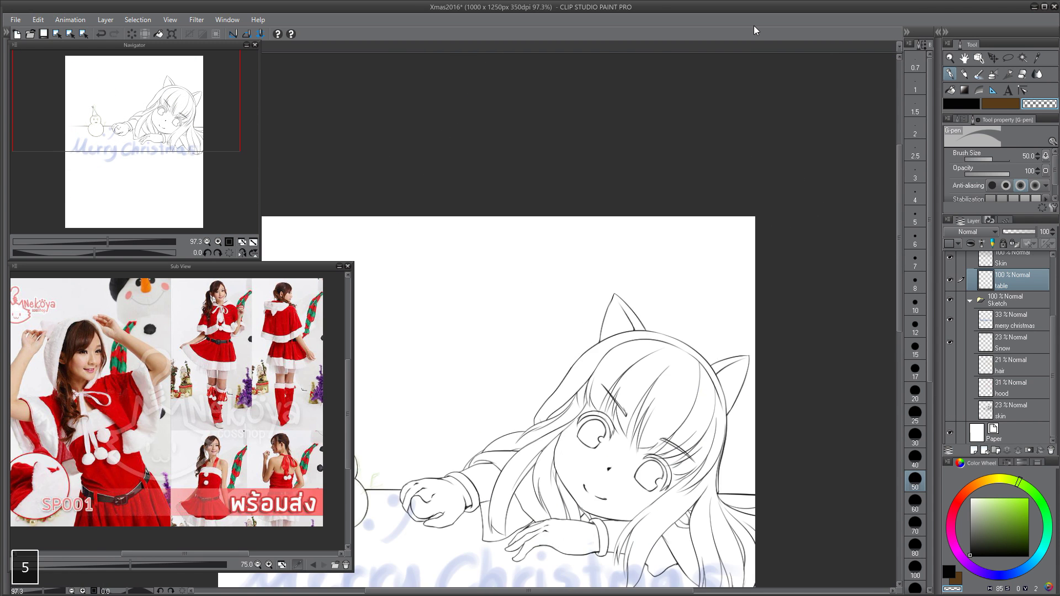
left_click_drag(705, 382, 790, 249)
left_click(950, 300)
left_click(970, 301)
mouse_move(625, 190)
left_mouse_down()
mouse_move(667, 223)
mouse_move(668, 147)
left_mouse_up()
- Check the snowman's outlines on the Snowman line layer and save the drawing
left_click(980, 282)
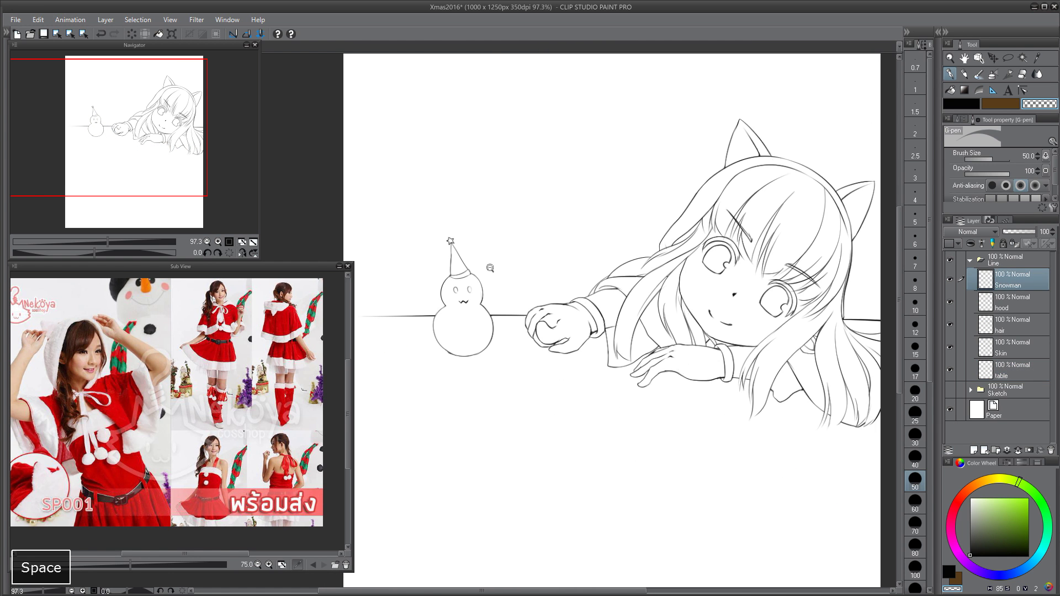
left_click_drag(481, 259, 512, 285)
key("c")
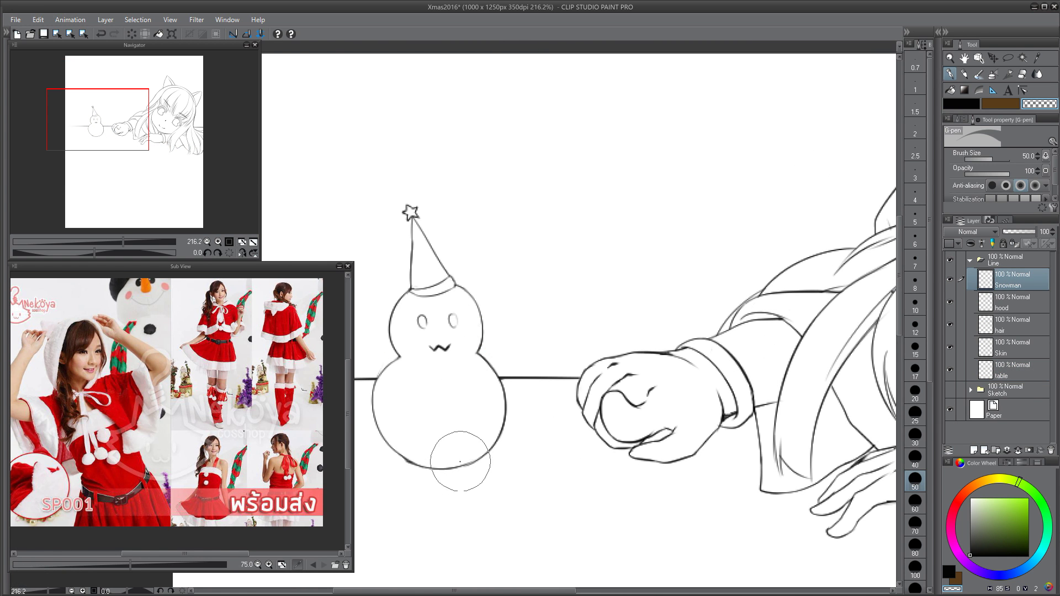
left_click_drag(563, 441, 526, 346)
key("ctrl+s")
- Touch up the strands of the long side lock beside the girl's right-hand eye on the hair line layer
left_click(1000, 327)
scroll(633, 395, "up", 4)
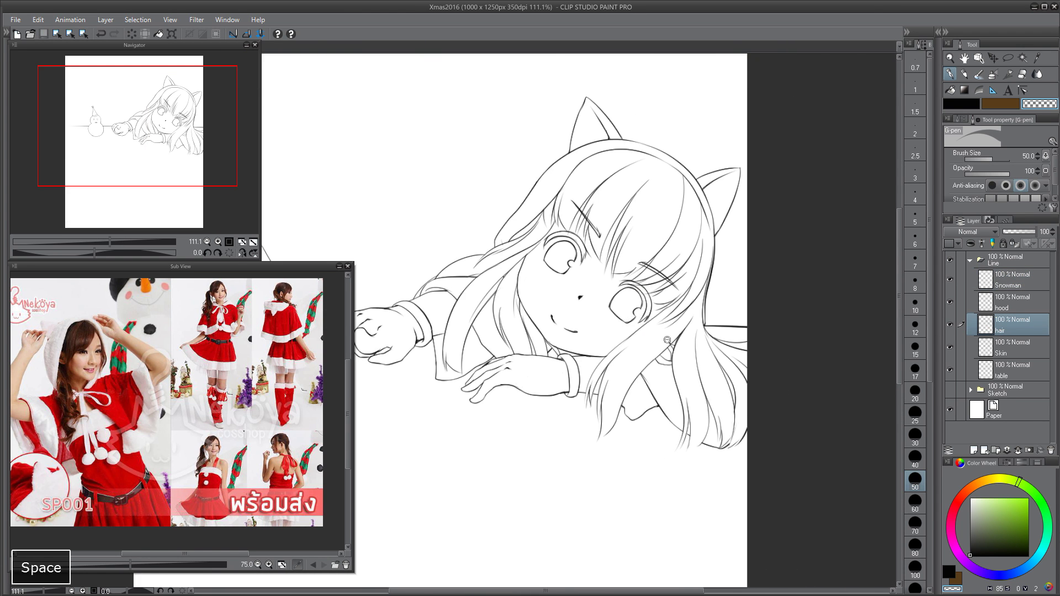
mouse_move(658, 350)
left_mouse_down()
mouse_move(645, 372)
mouse_move(709, 371)
mouse_move(730, 396)
left_mouse_up()
key("ctrl+z")
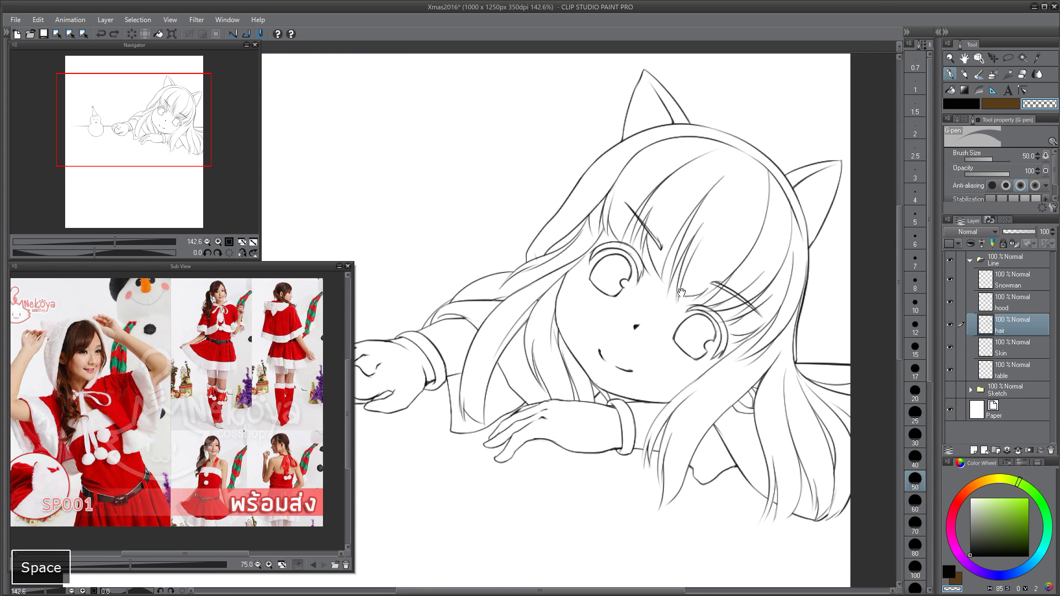
left_click_drag(682, 311, 606, 296)
key("ctrl+z")
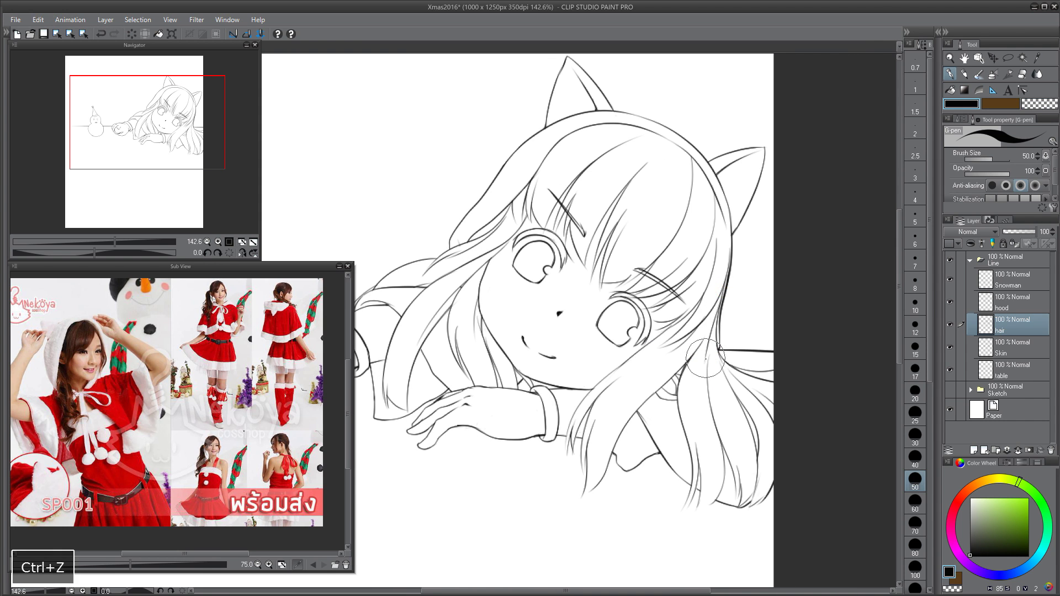
key("c")
left_click_drag(708, 362, 711, 386)
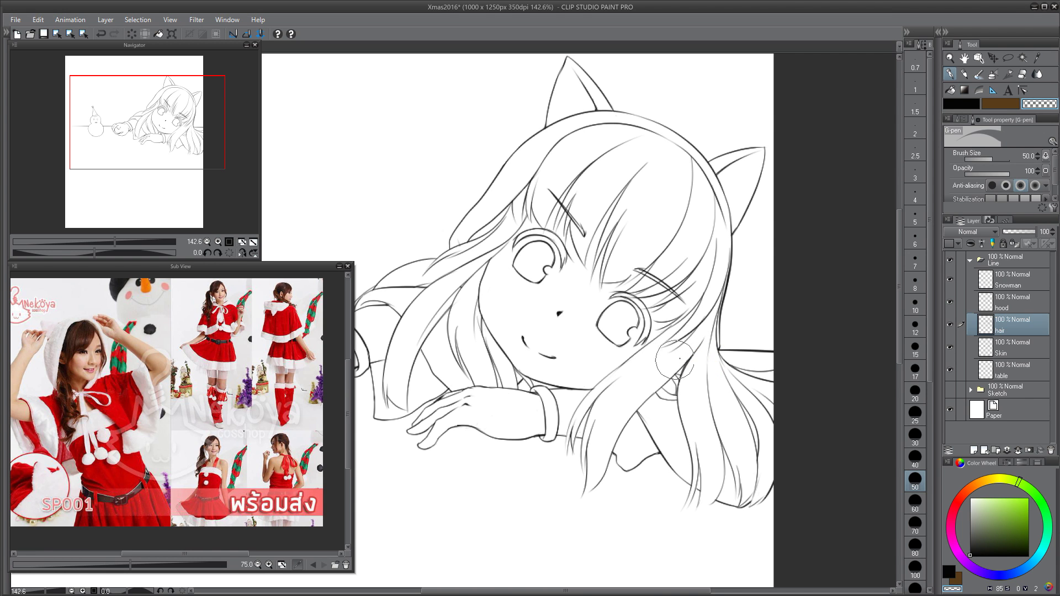
key("c")
key("ctrl+z")
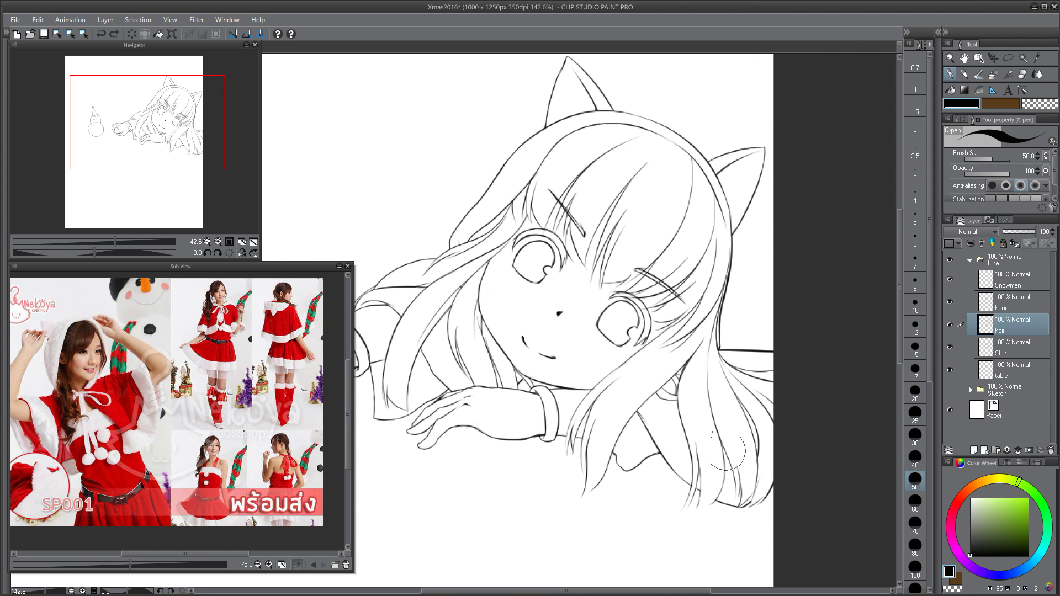
left_click_drag(727, 469, 661, 406)
key("c")
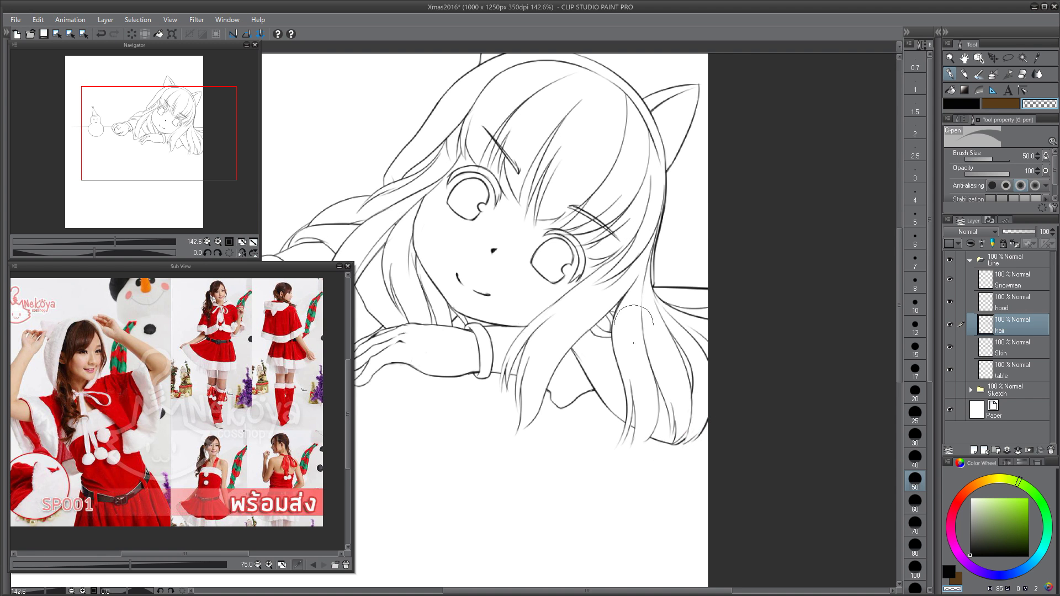